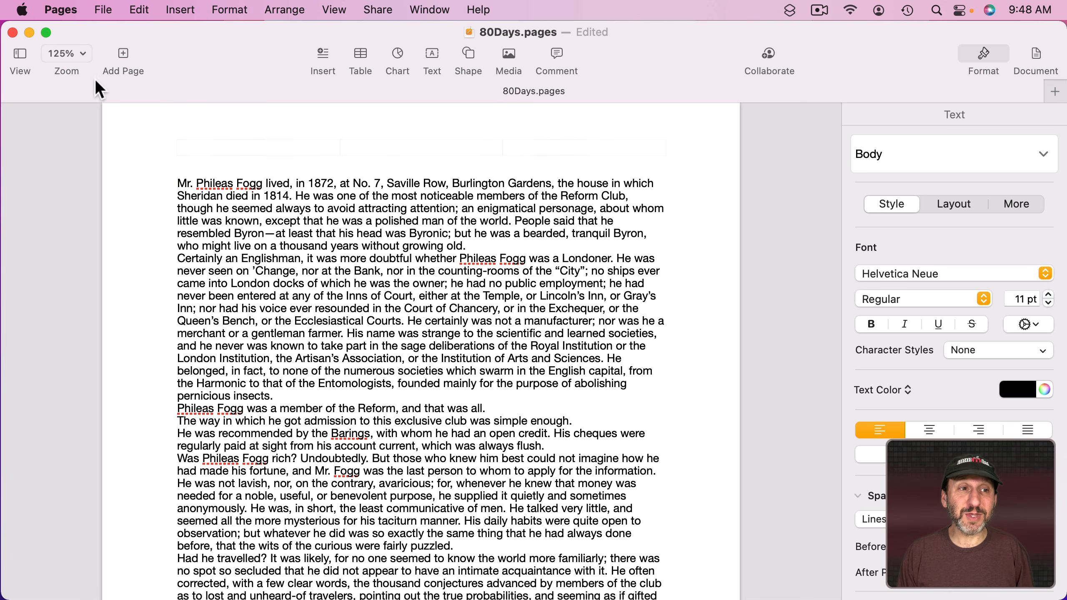
- Enlarge the document view to 150% and finally to 200%
left_click(78, 57)
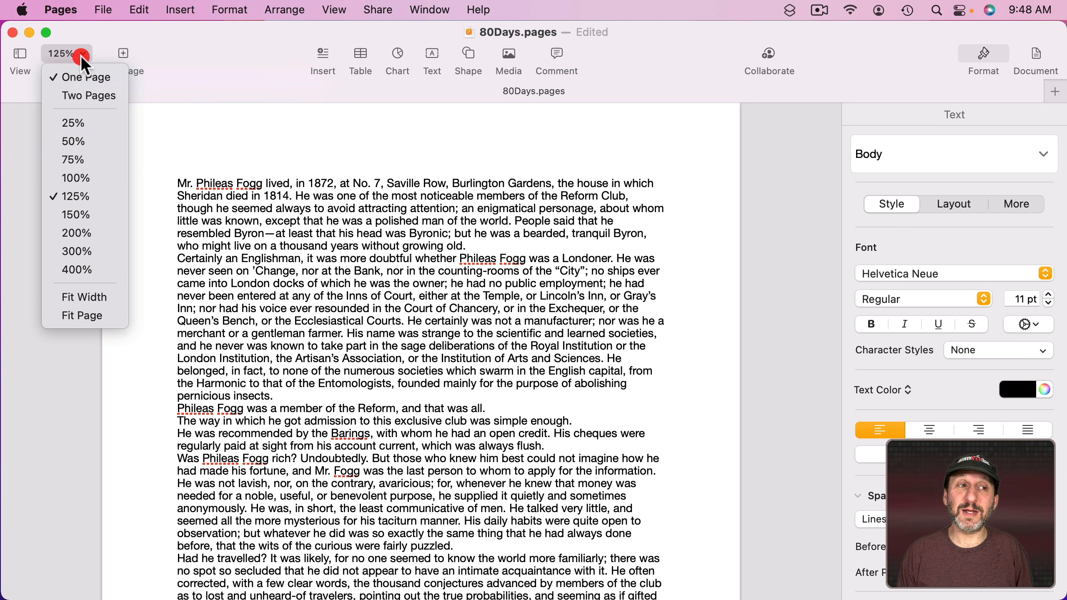
left_click(77, 213)
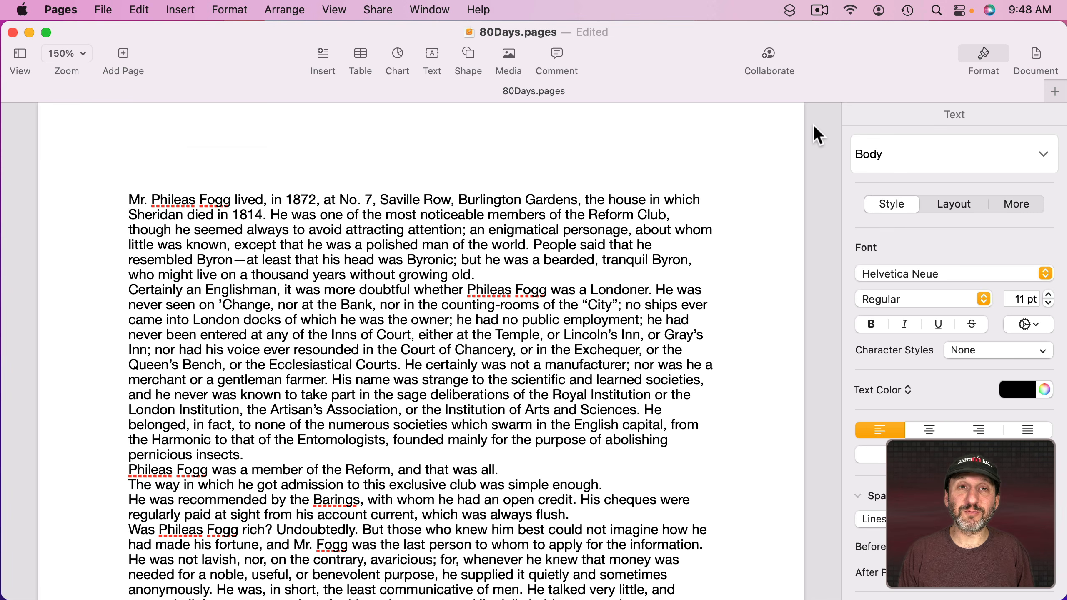
left_click(69, 53)
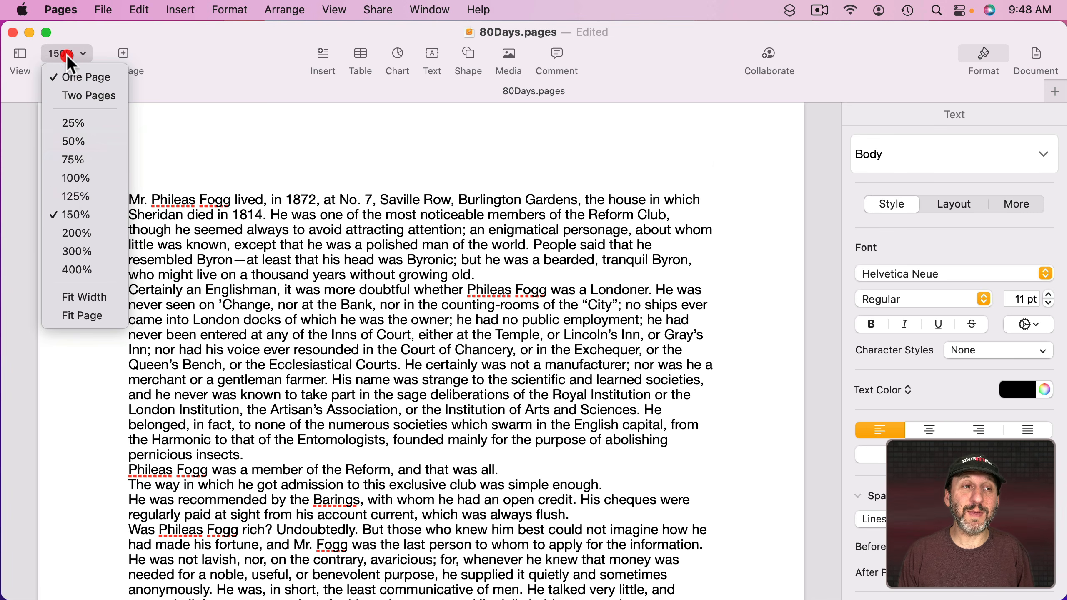
left_click(86, 230)
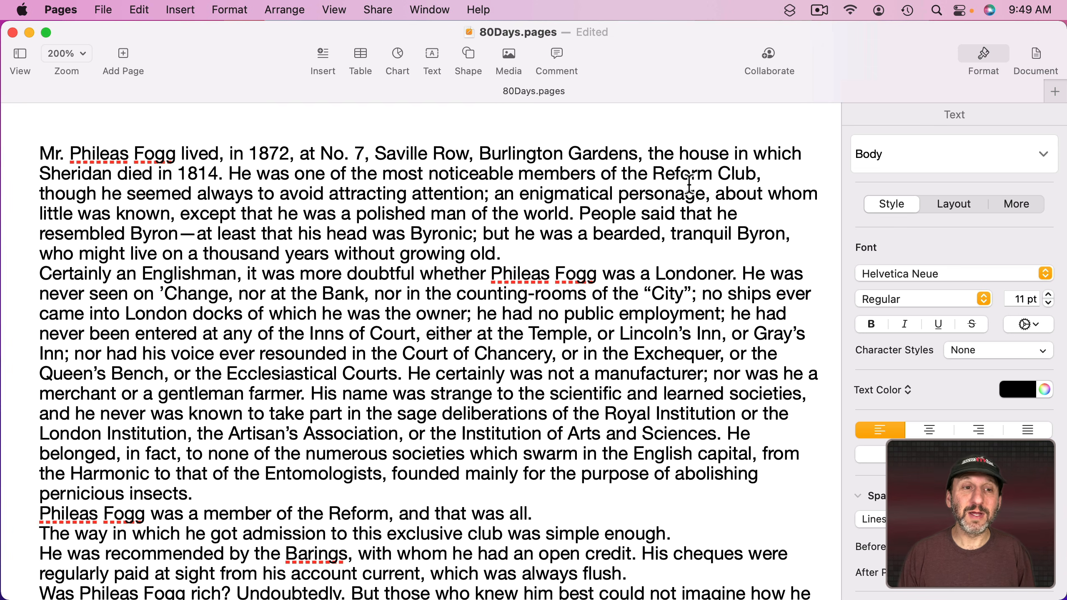
- Select all of the document's body text and set its font to Arial
left_click(367, 186)
key("super+a")
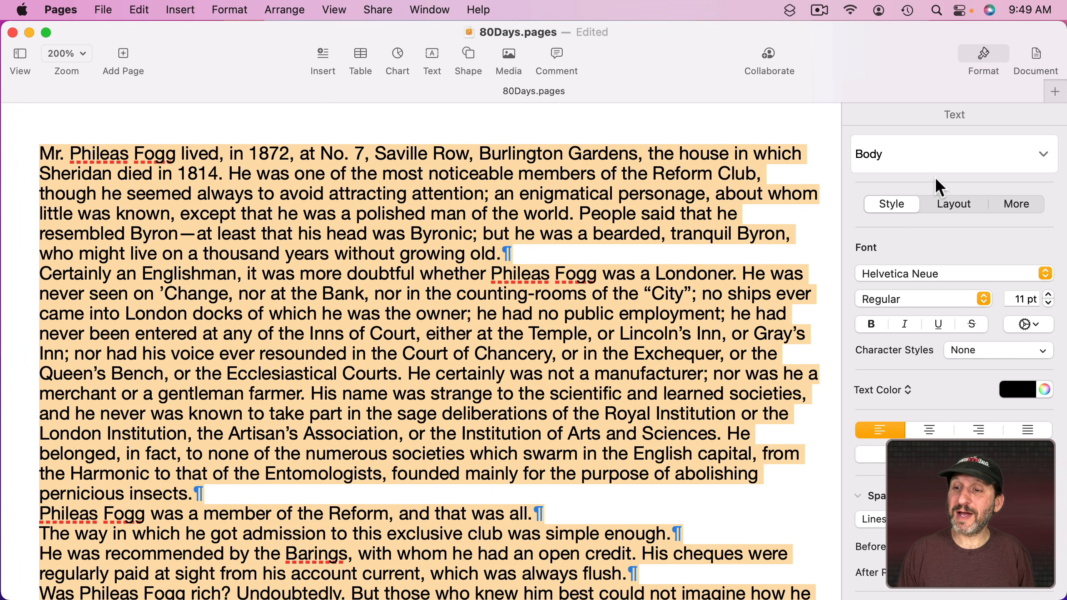
left_click(896, 279)
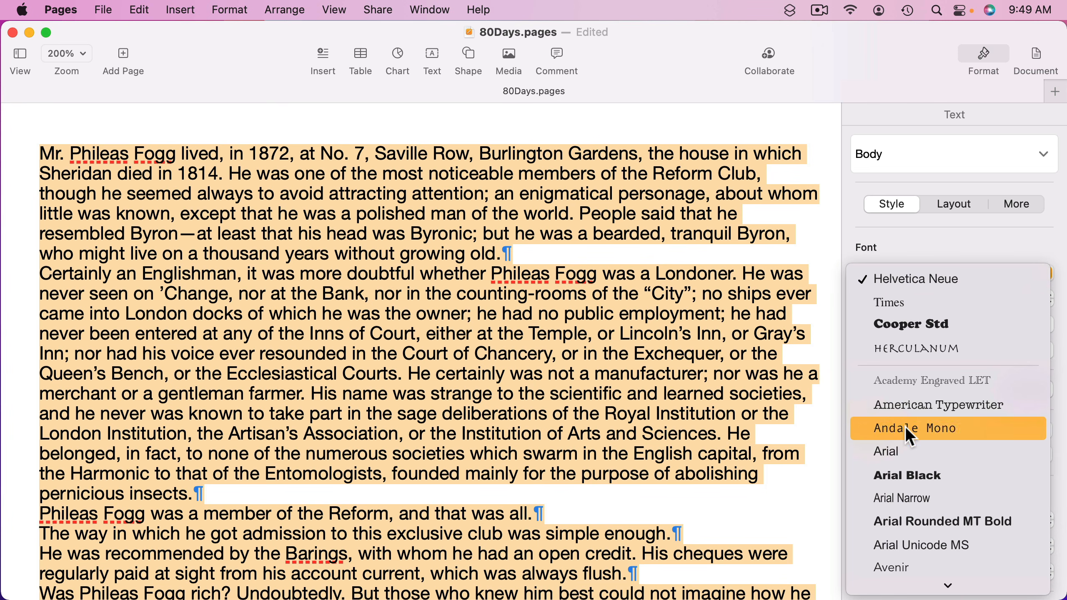
left_click(899, 450)
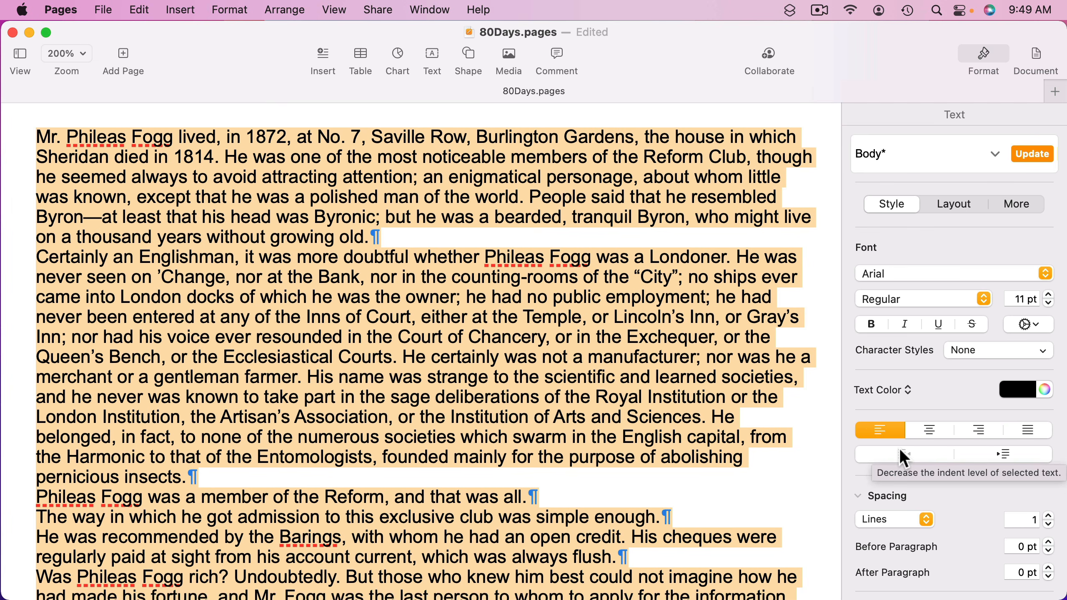
- Change the font of all the selected text to Verdana
left_click(927, 273)
scroll(927, 303, "down", 10)
left_click(945, 546)
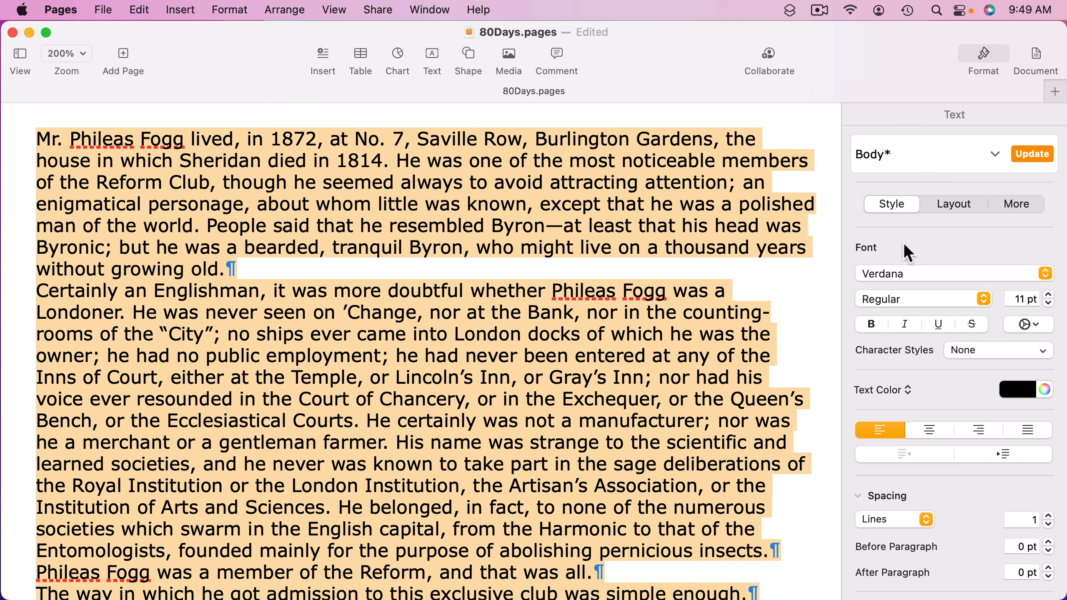
- Change the font of all the selected text to Times New Roman
left_click(900, 269)
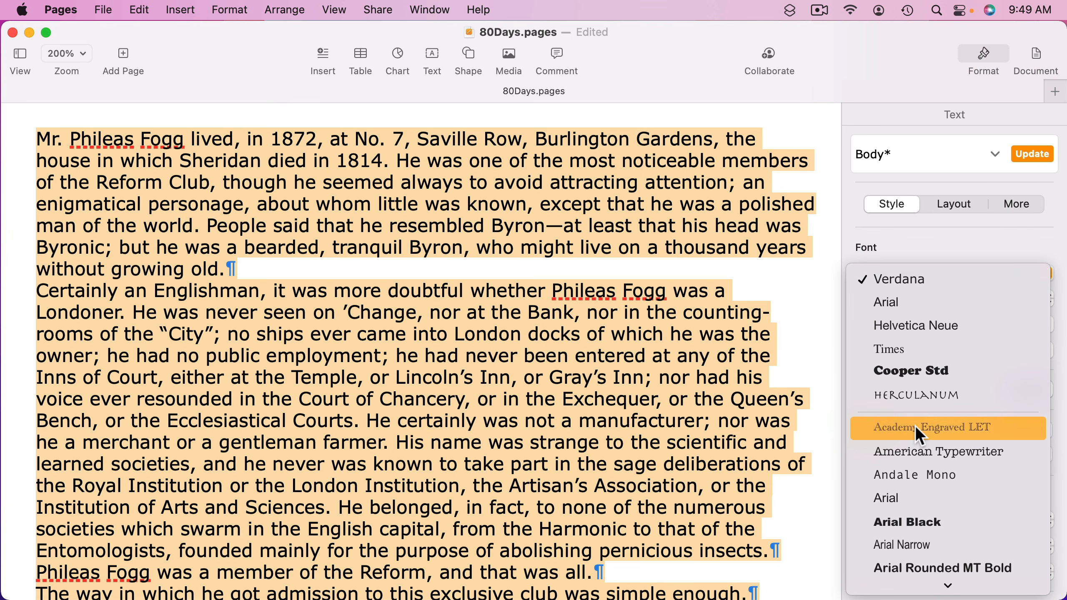
scroll(915, 429, "down", 15)
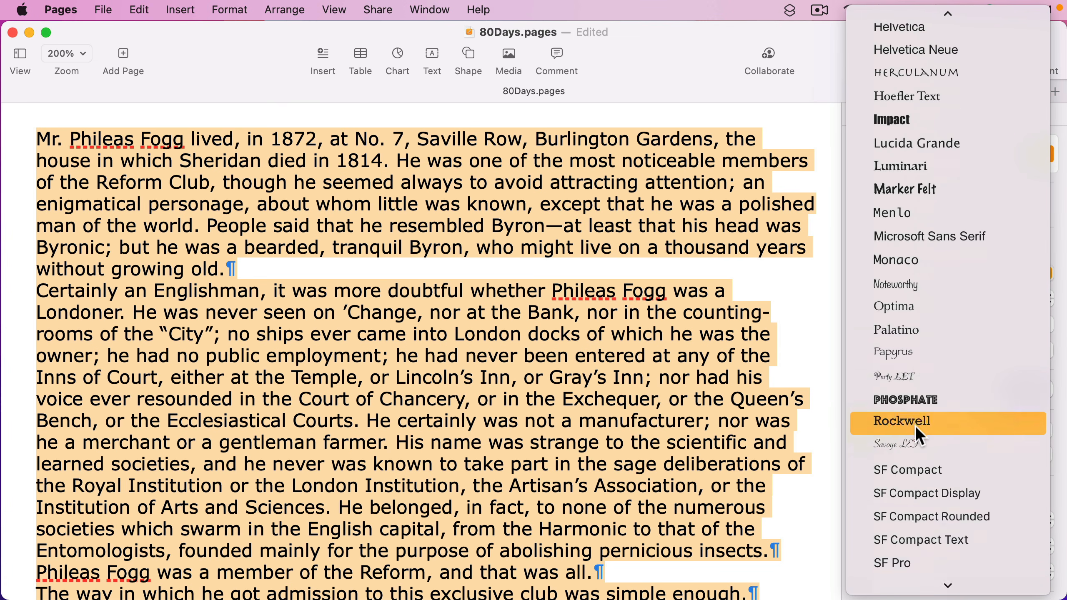
scroll(915, 426, "down", 6)
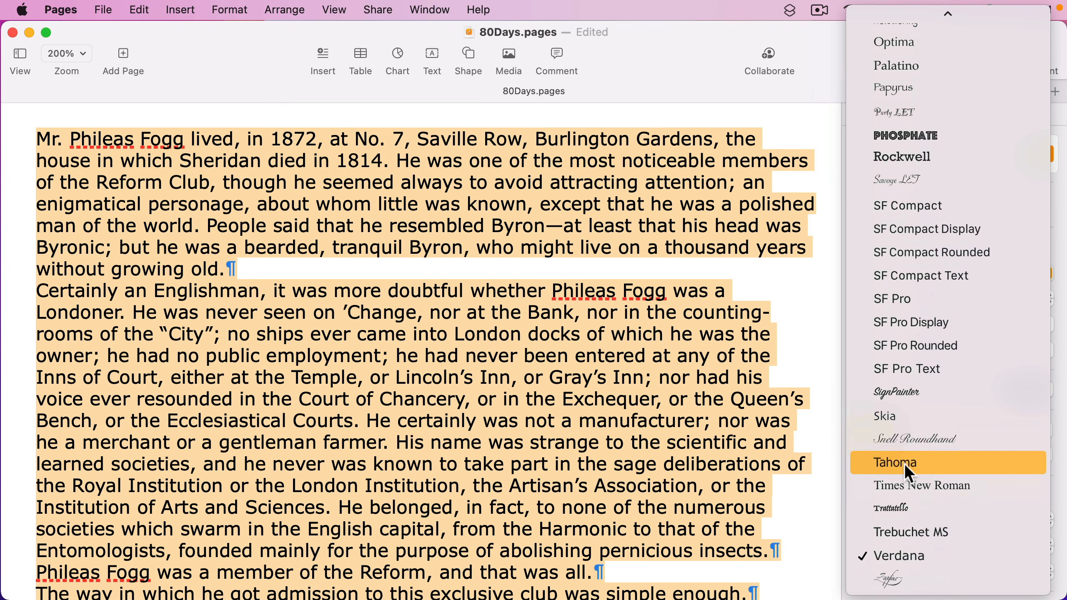
left_click(903, 483)
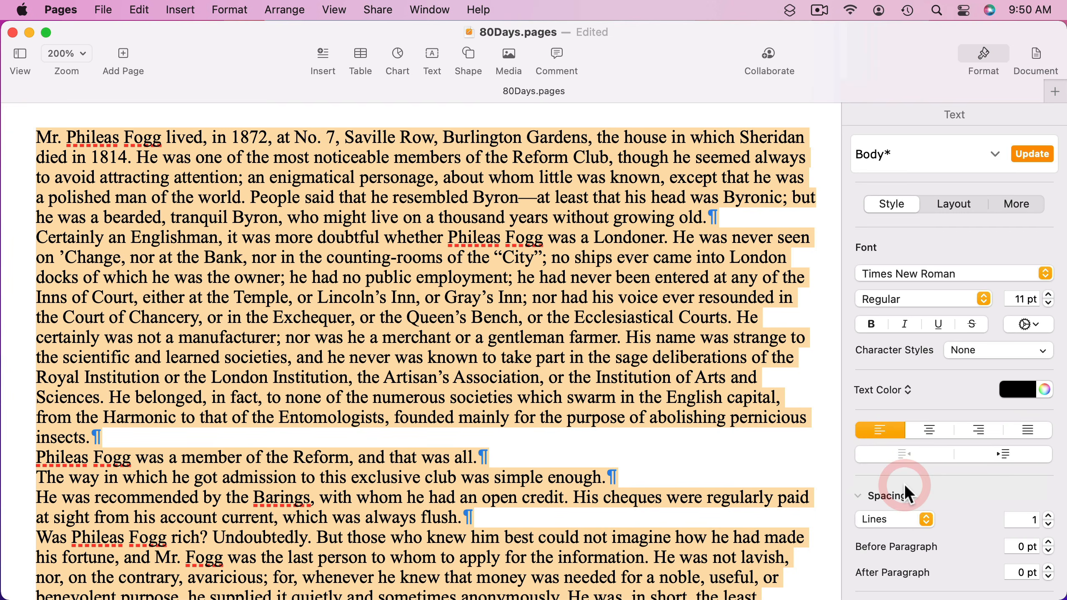
- Change the font of all the selected text to Courier New
left_click(919, 269)
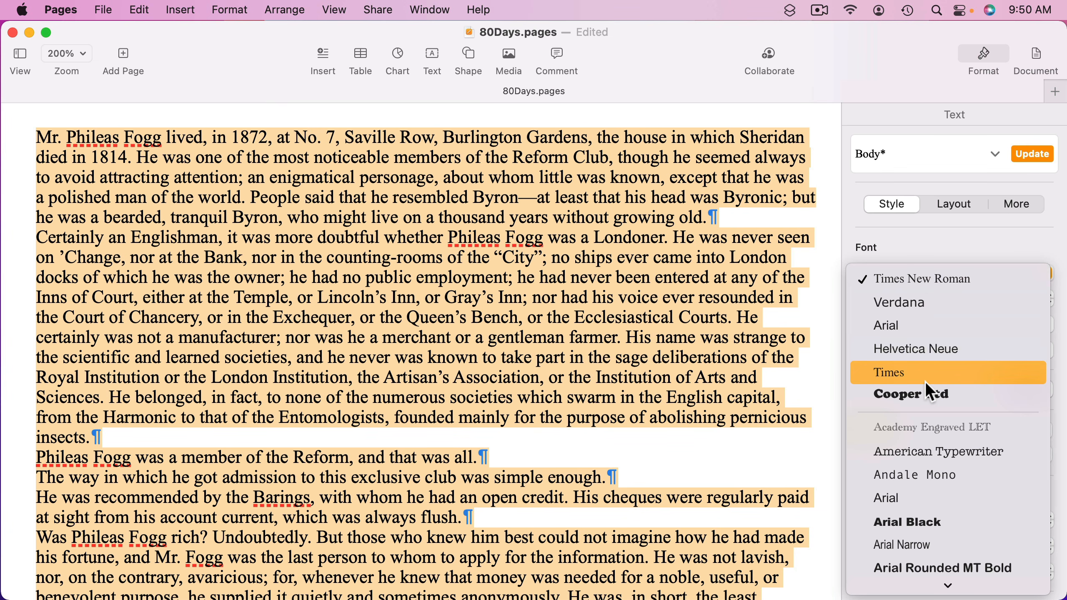
scroll(915, 479, "down", 10)
left_click(916, 480)
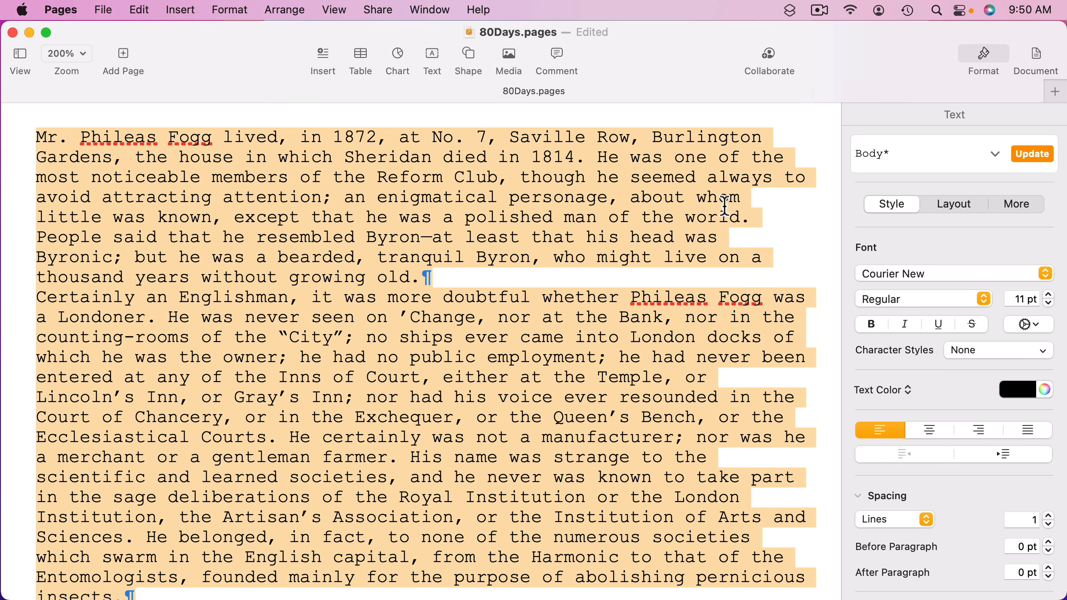
- Change the font of all the selected text to Menlo
left_click(897, 276)
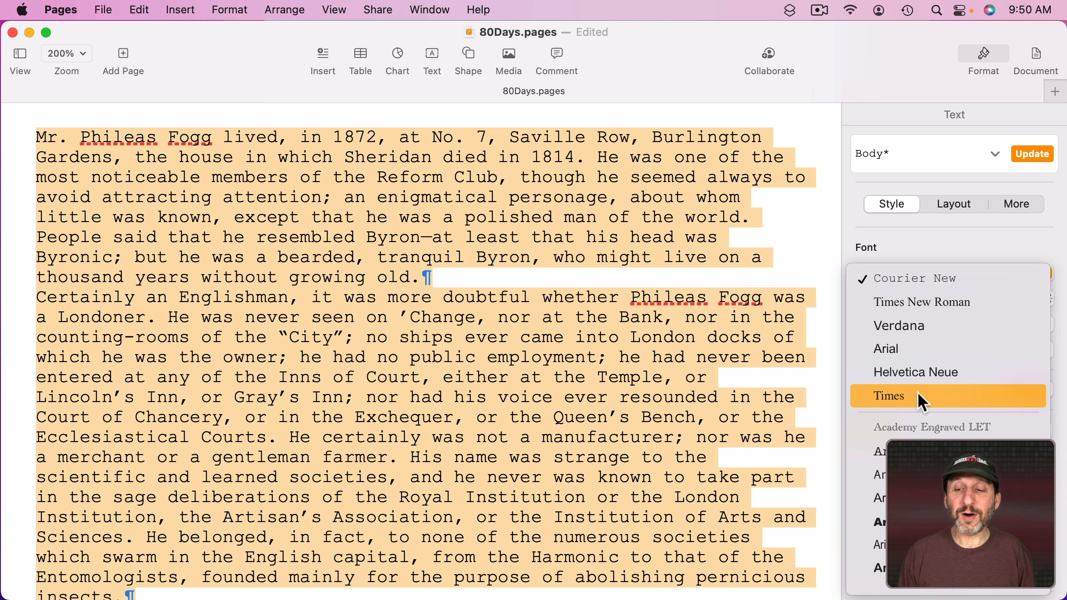
scroll(917, 392, "down", 8)
scroll(917, 393, "down", 15)
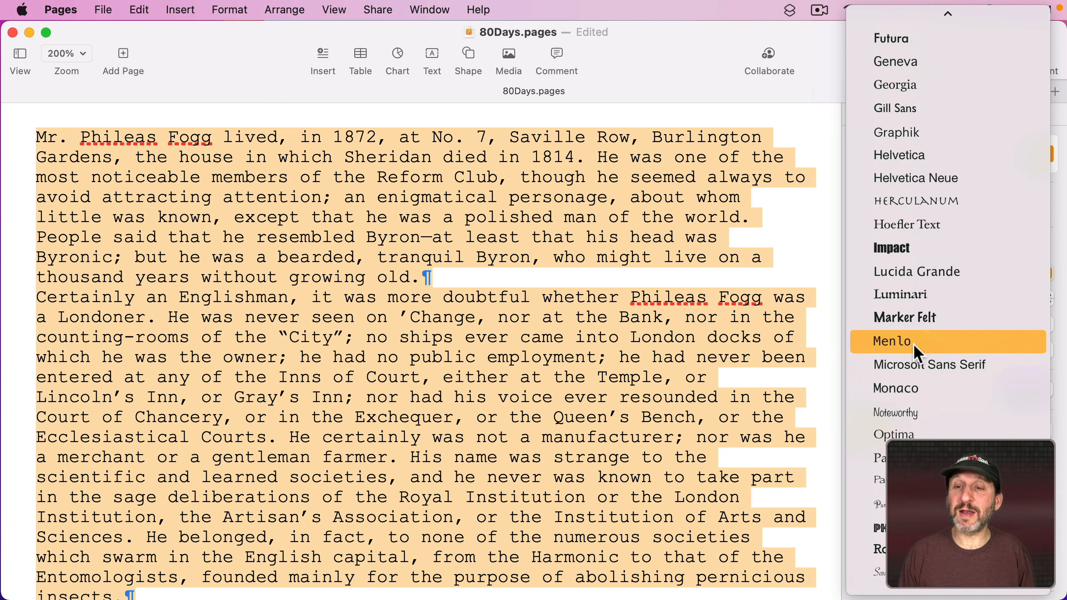
left_click(913, 344)
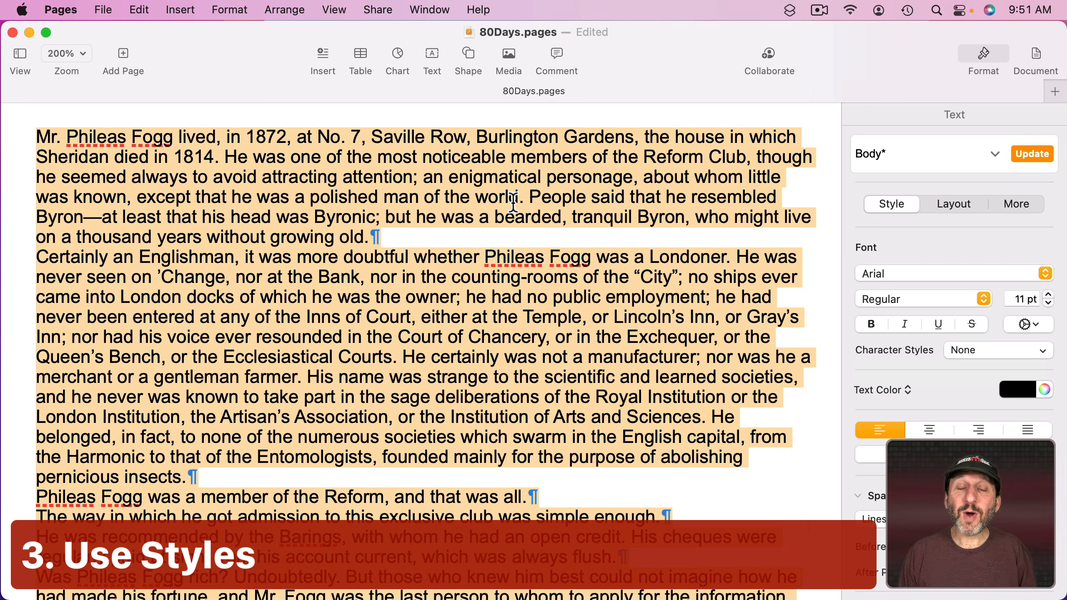
- Insert a new line reading "Heading" after the first paragraph, which ends with "without growing old."
left_click(511, 197)
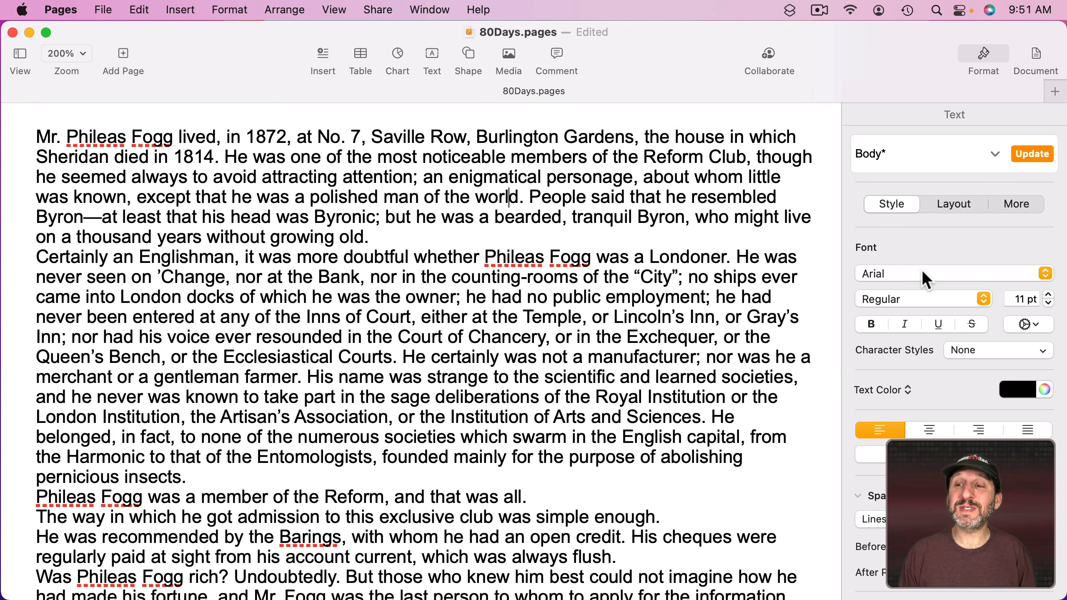
left_click(370, 237)
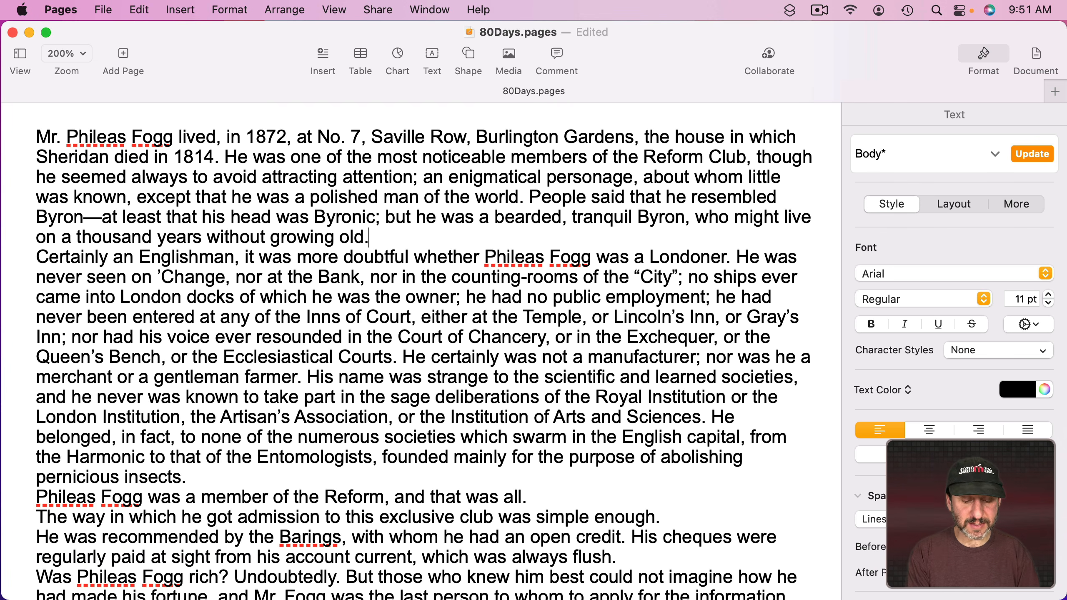
key("Return")
type("Heading")
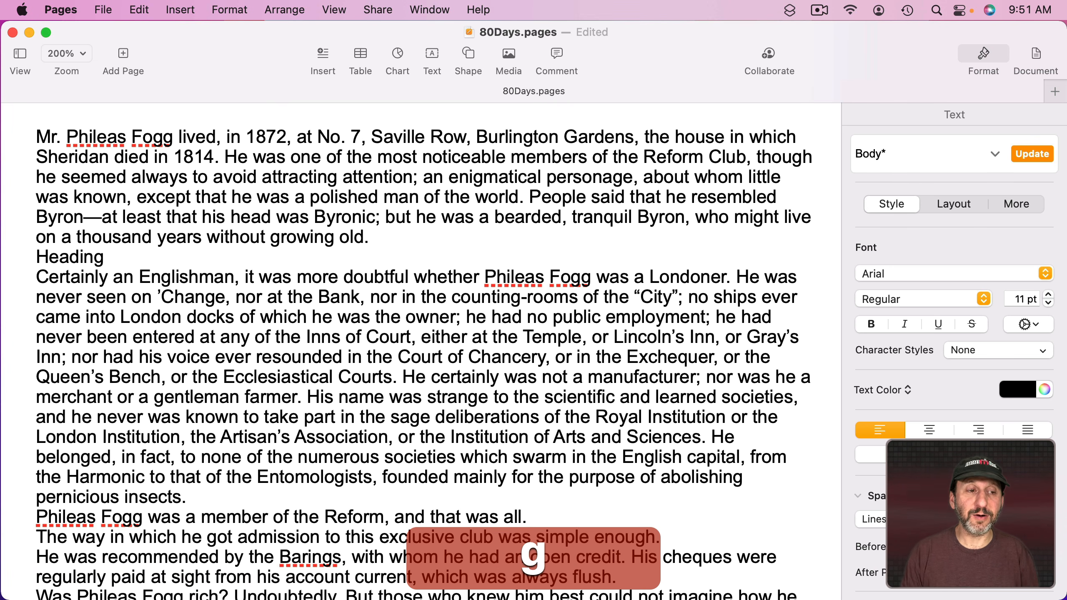
- Format the new "Heading" line directly as bold at 16 pt
left_click_drag(111, 258, 21, 262)
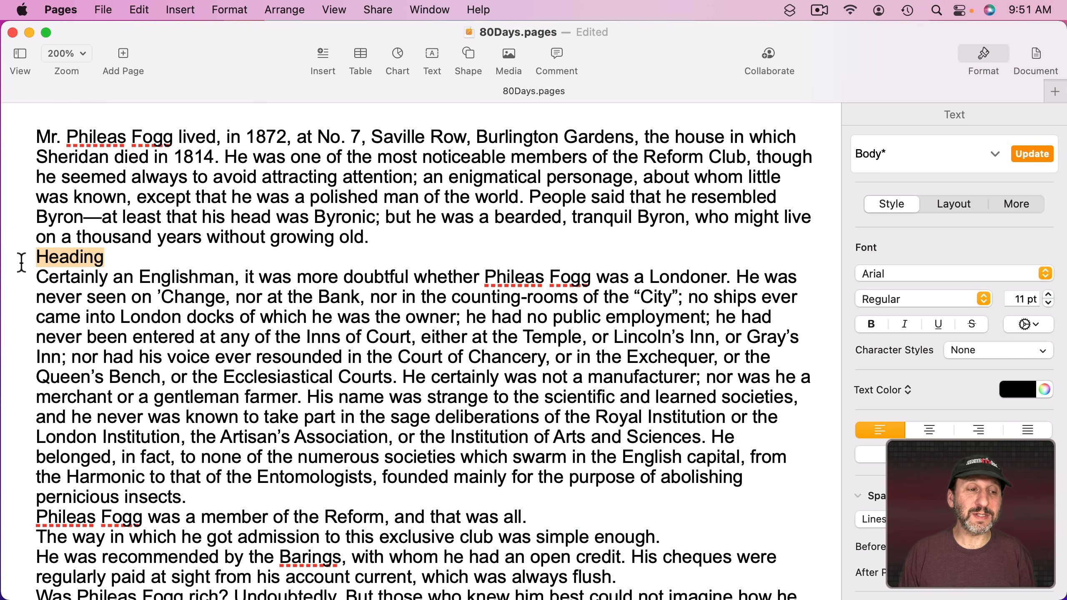
left_click(883, 324)
left_click(1049, 295)
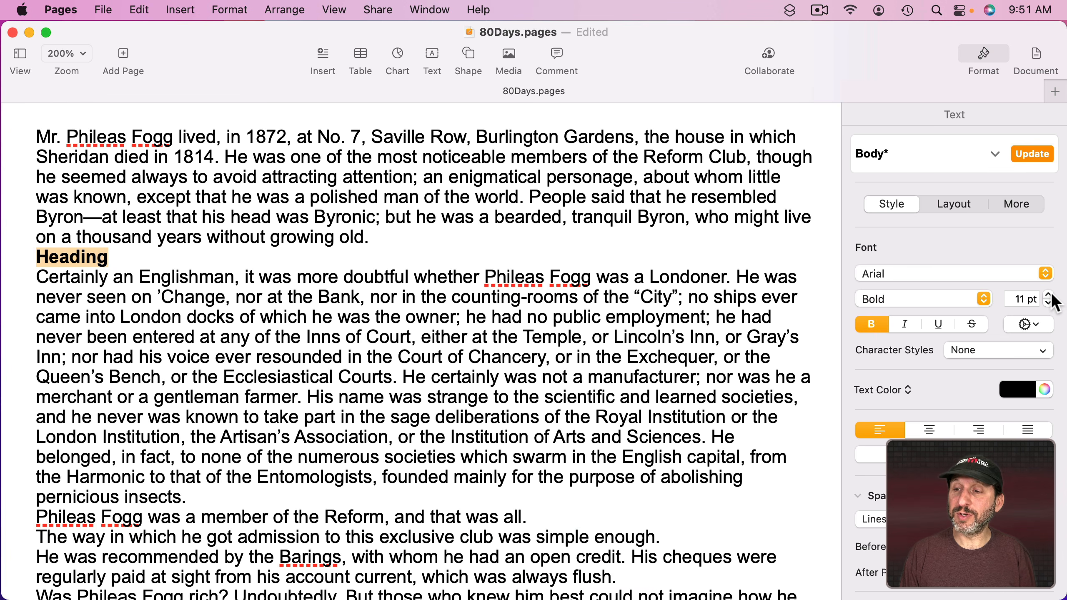
left_click(1049, 294)
left_click(1049, 295)
left_click(1049, 295)
left_click(1049, 294)
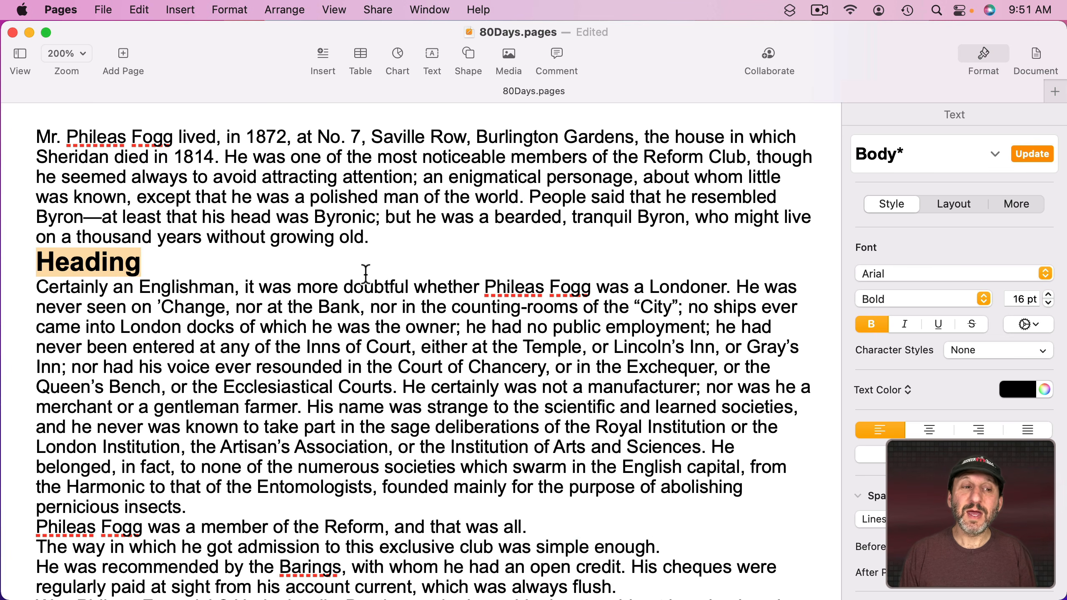
- Select the "Heading" line below the first paragraph and apply the Heading paragraph style to it
left_click(147, 264)
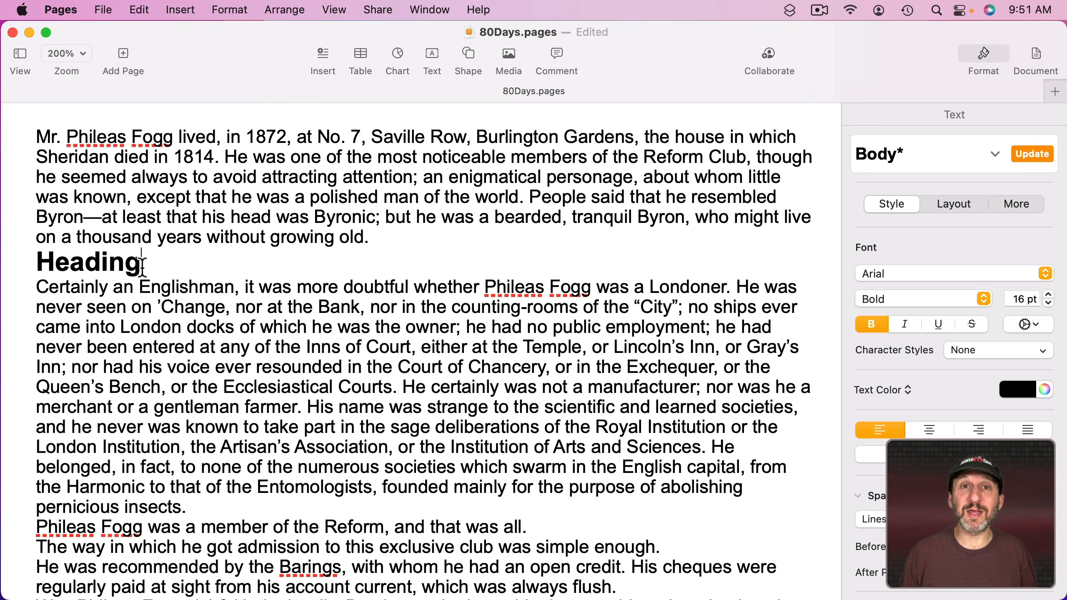
left_click_drag(142, 265, 42, 262)
left_click(55, 261)
left_click_drag(162, 259, 16, 265)
left_click(905, 159)
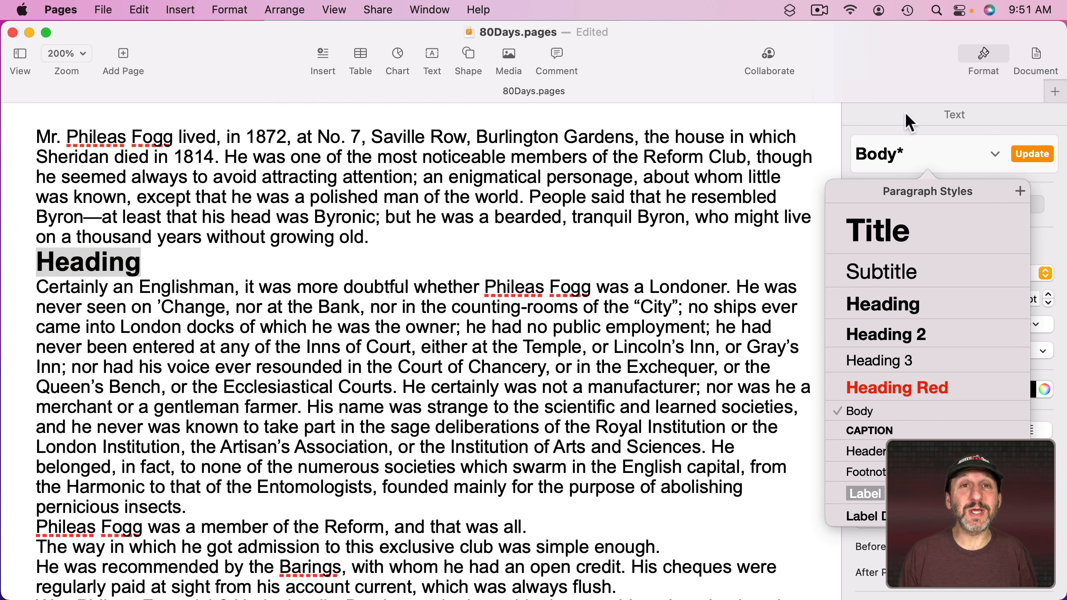
left_click(898, 309)
left_click(894, 306)
left_click(895, 306)
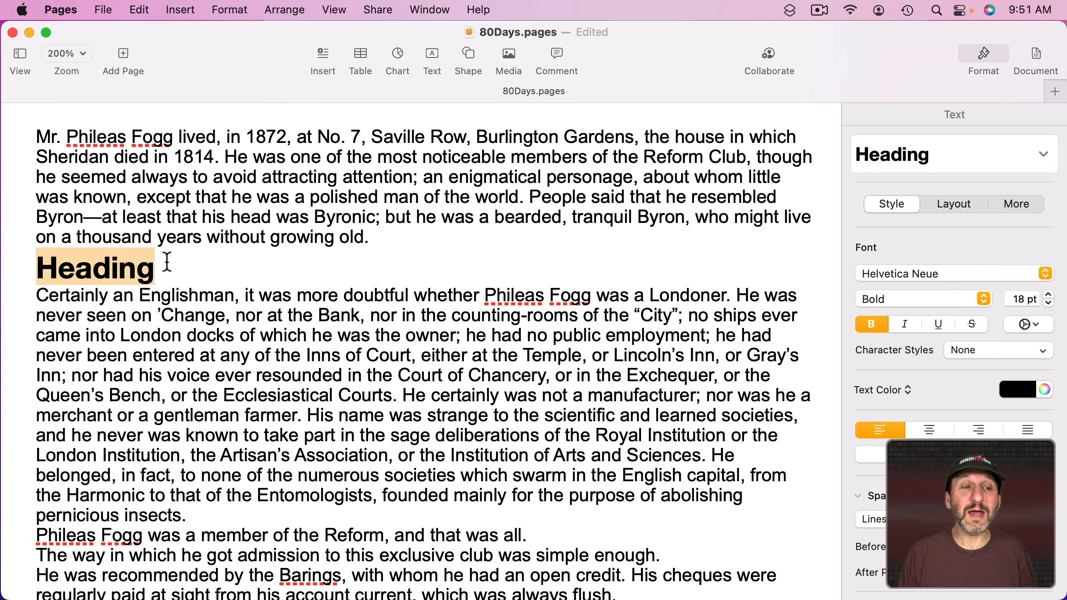
- Add another "Heading" line after the paragraph ending "pernicious insects." and give it the Heading paragraph style
left_click(914, 155)
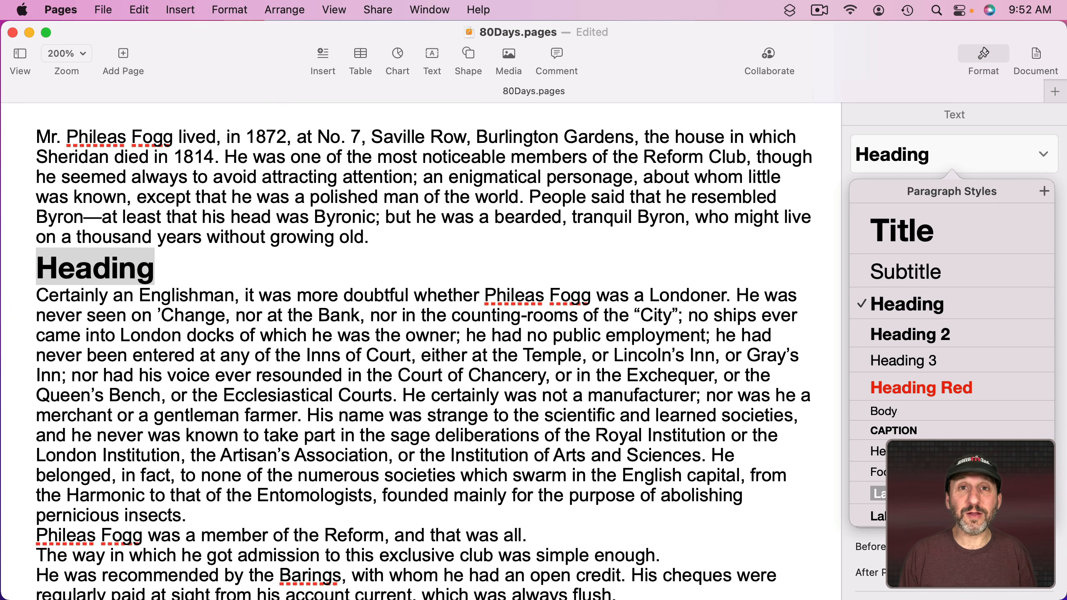
left_click(324, 366)
left_click(213, 510)
key("shift+Return")
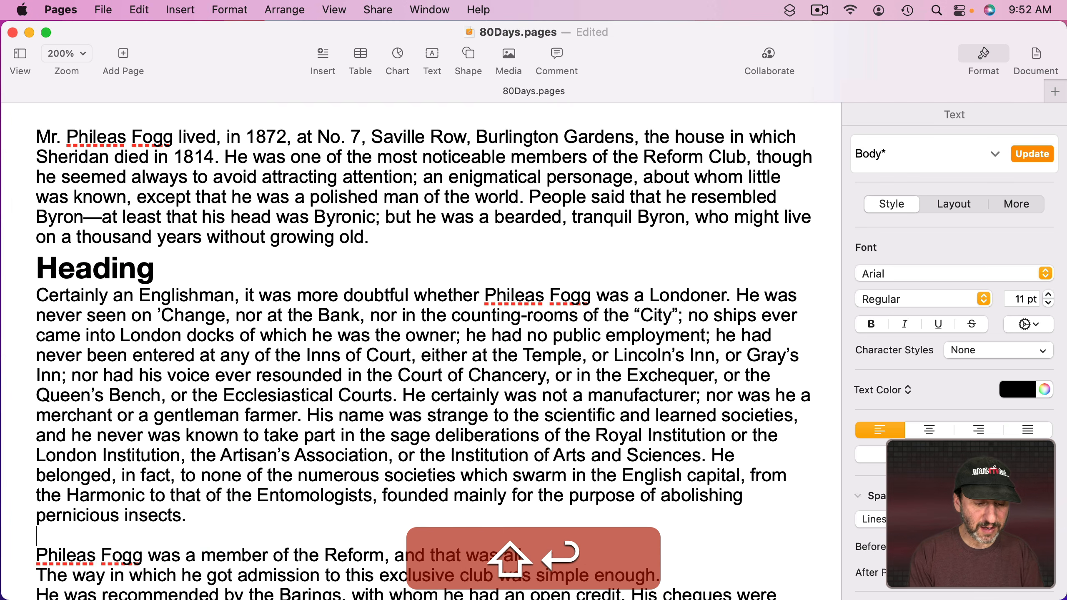
type("Heading")
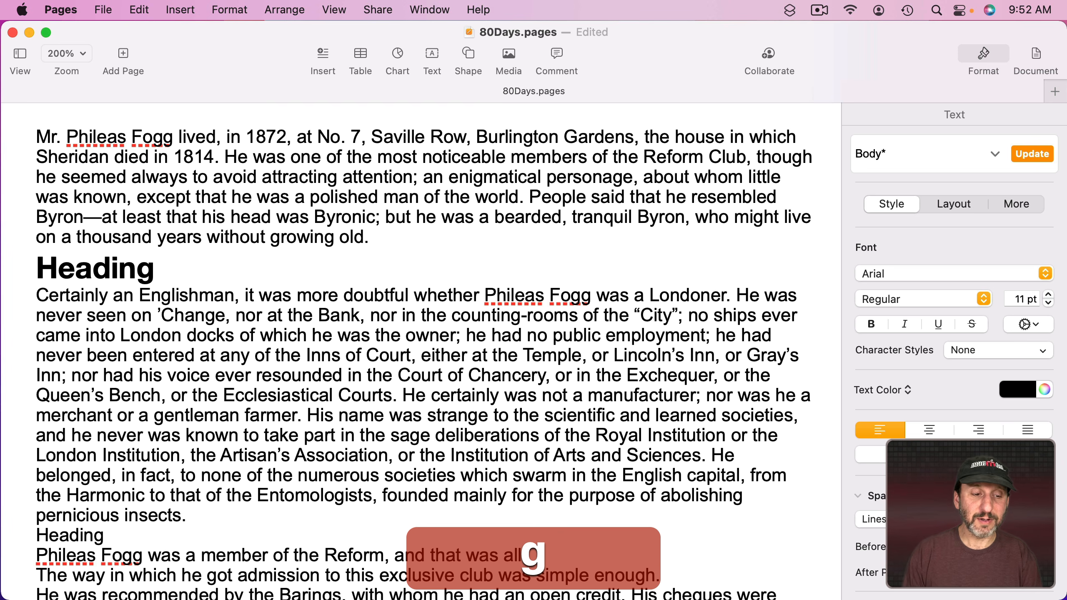
left_click(876, 154)
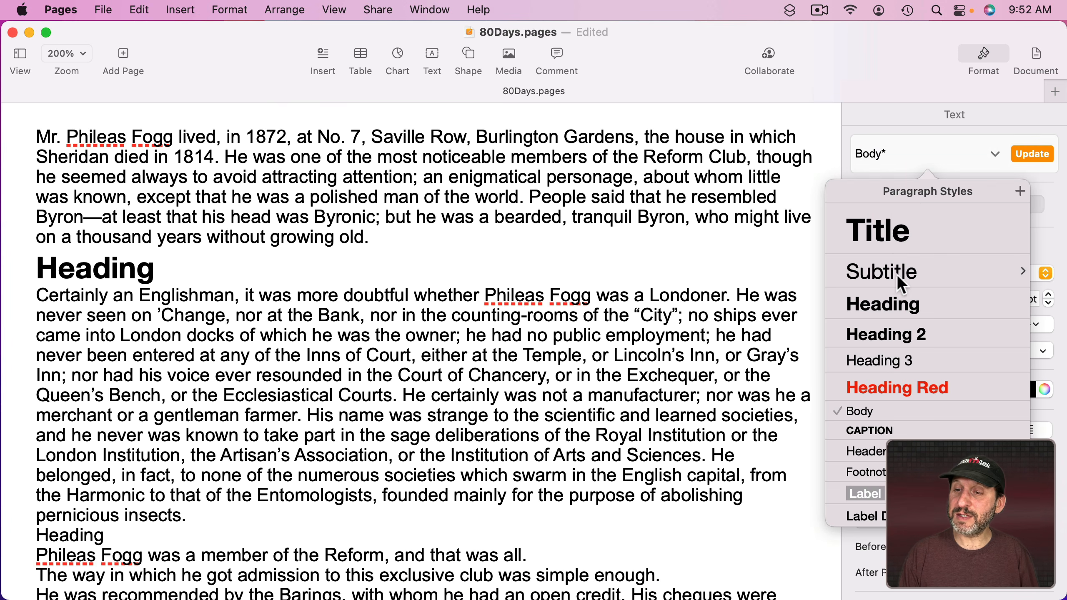
left_click(894, 298)
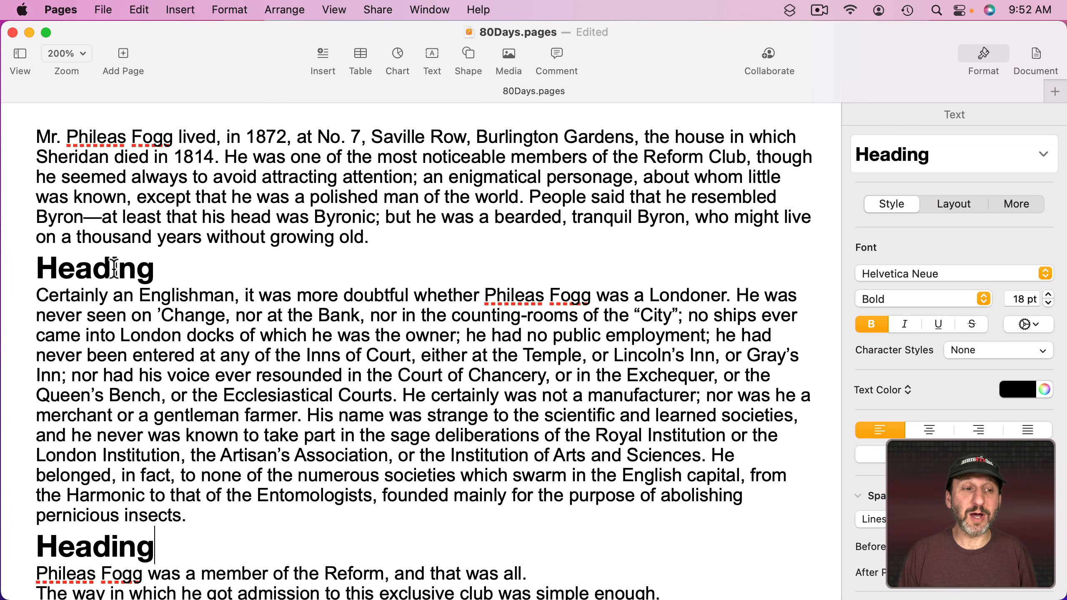
- Set the first "Heading" line's font to Times New Roman and its size to 16 pt
left_click_drag(155, 269, 39, 269)
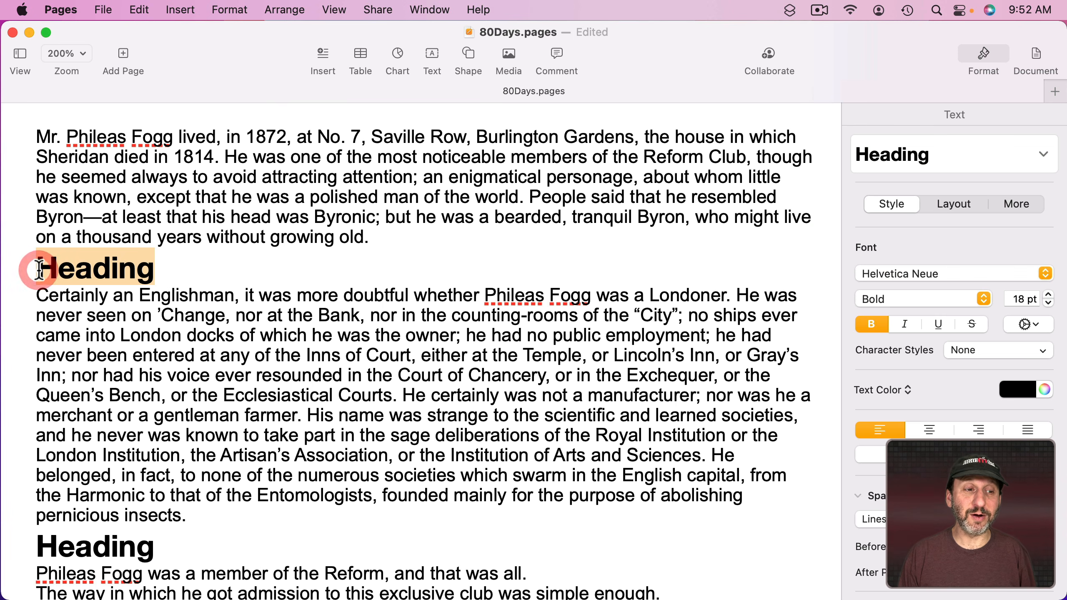
left_click(899, 273)
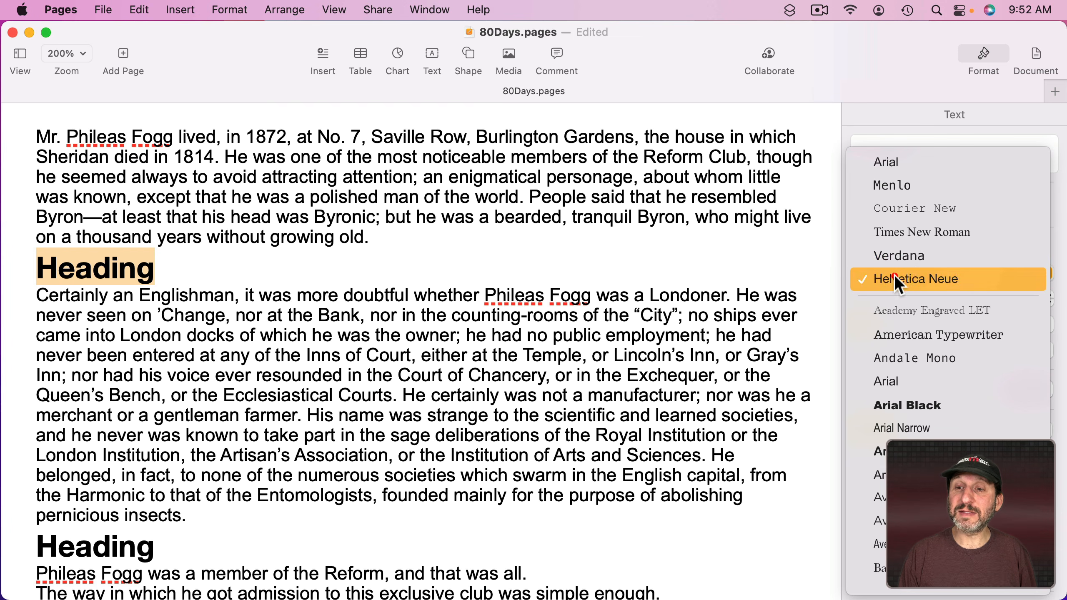
left_click(892, 226)
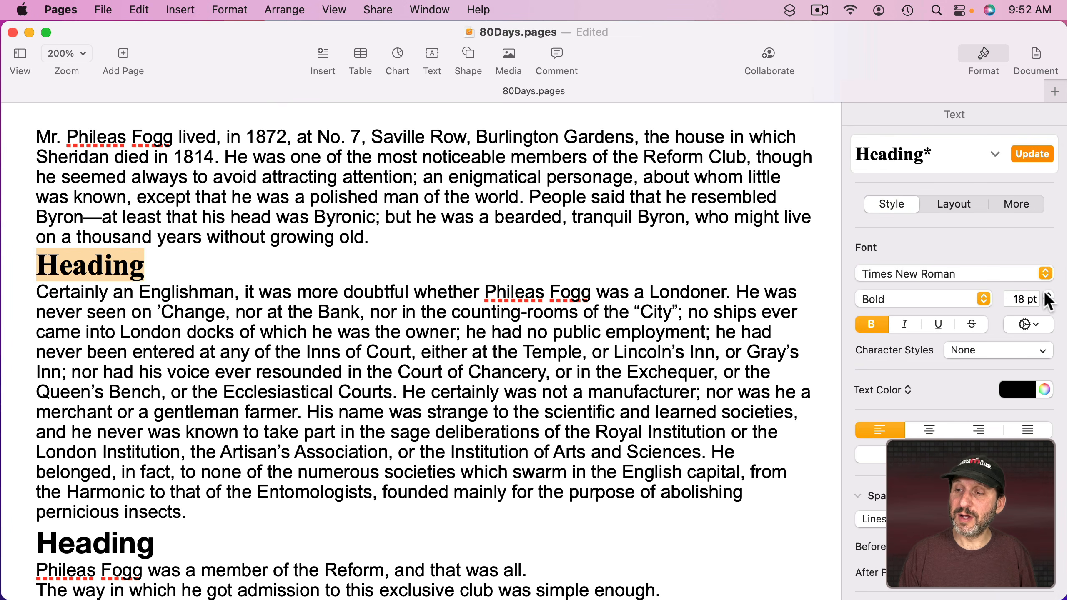
left_click(1049, 302)
left_click(1049, 302)
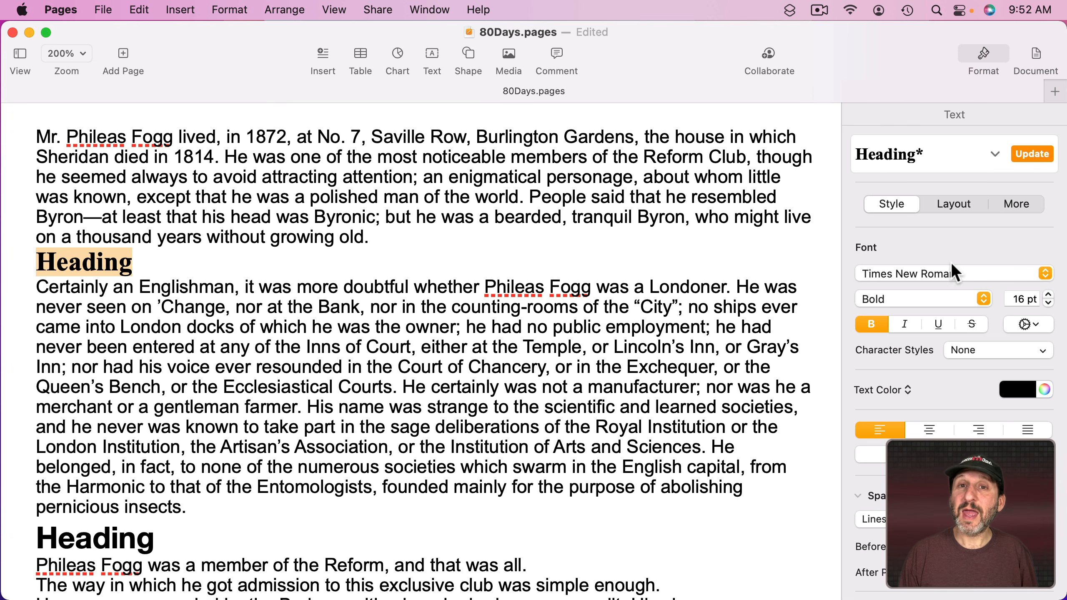
- Make the first "Heading" line italic and update the Heading paragraph style to match it
left_click(903, 327)
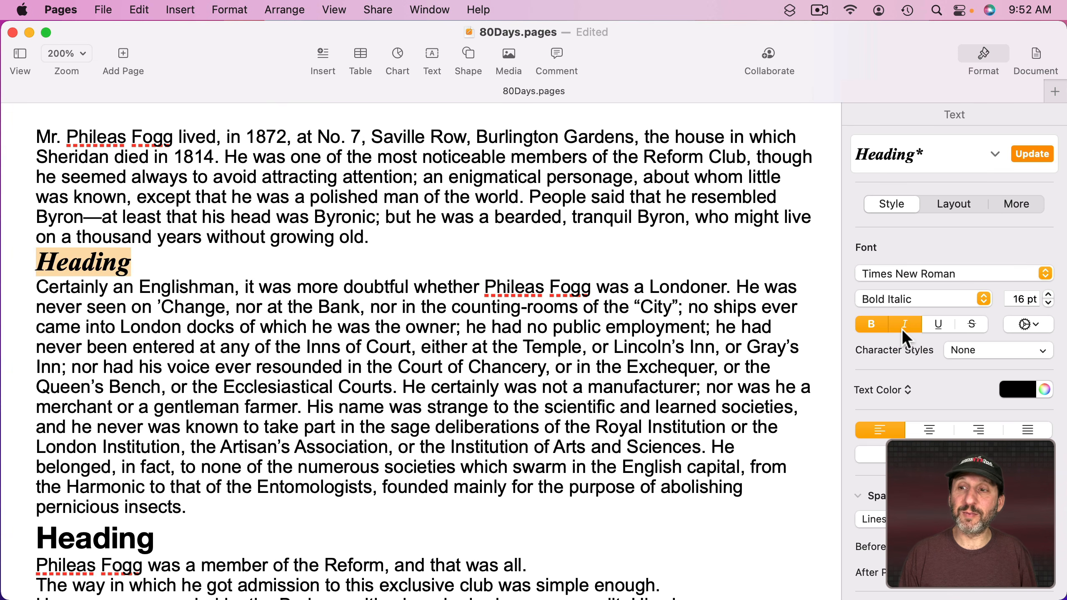
left_click(1034, 152)
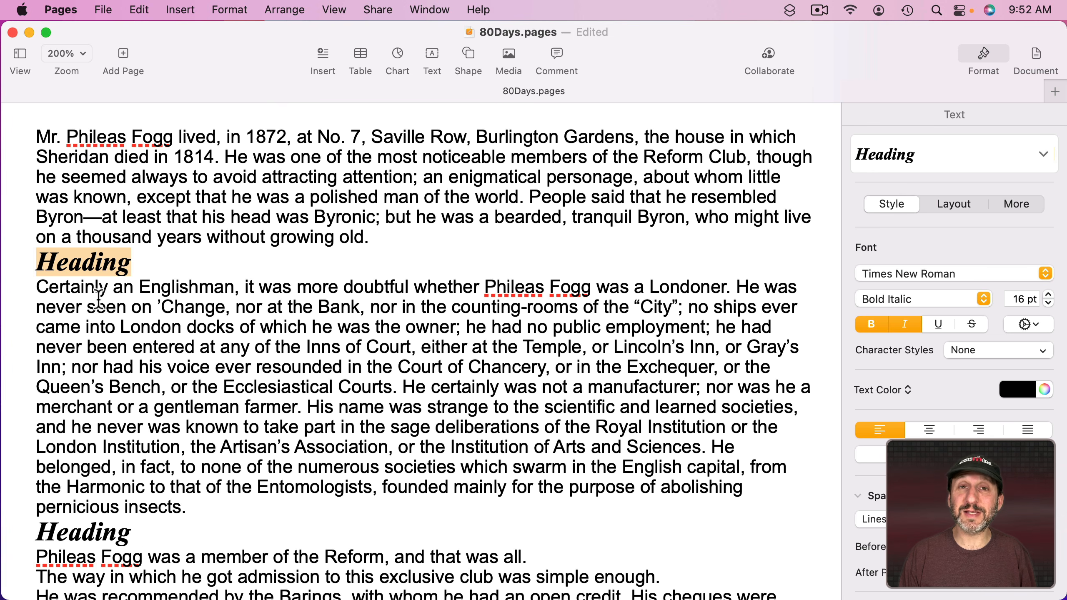
left_click(102, 319)
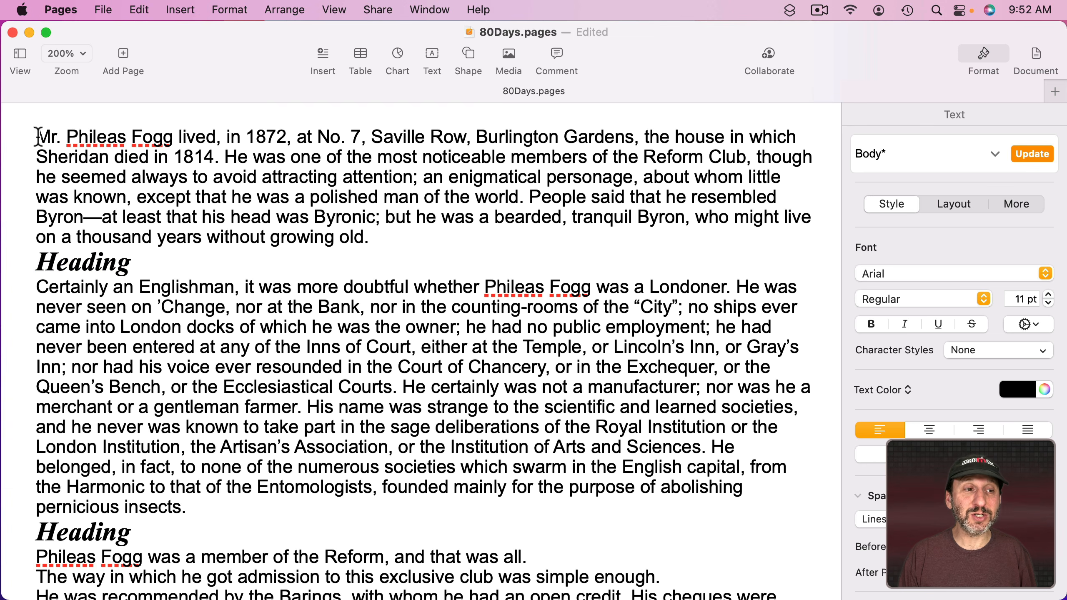
- Select the first body paragraph and update the Body paragraph style to match its formatting
left_click_drag(37, 136, 376, 235)
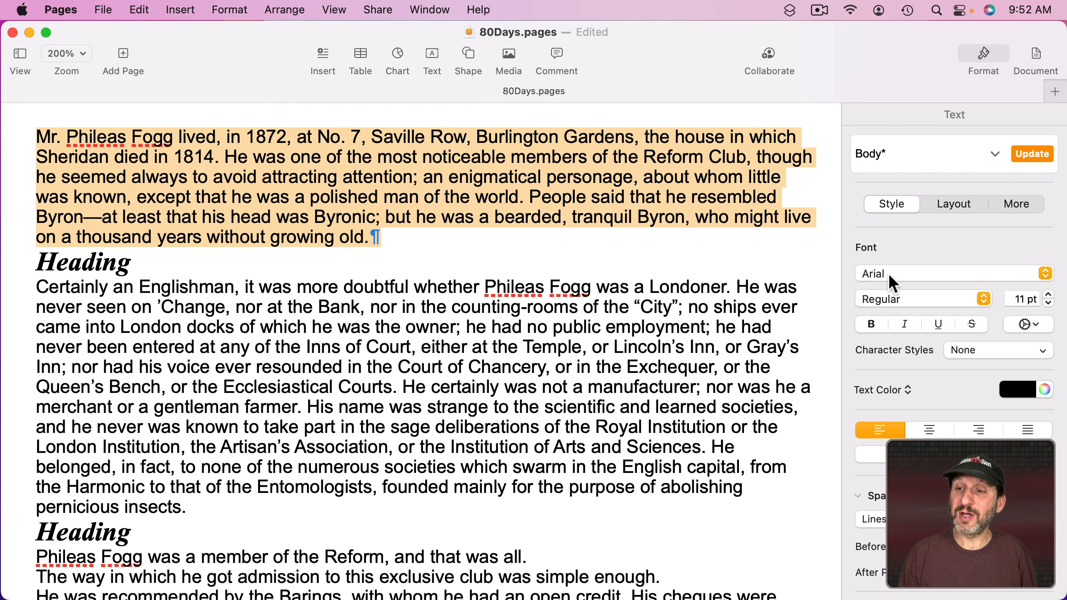
left_click(1032, 154)
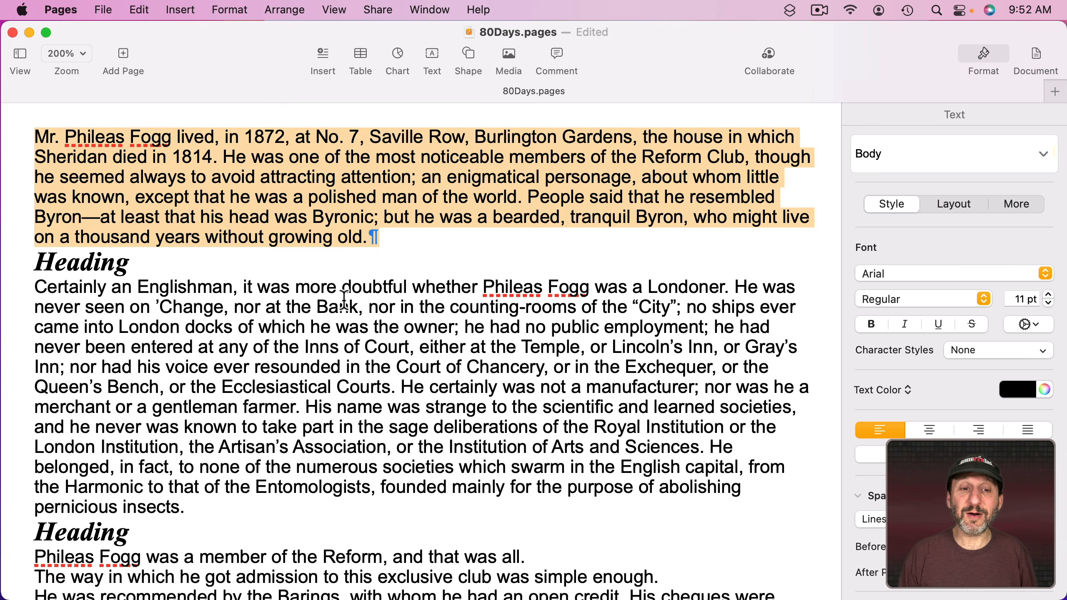
left_click(302, 312)
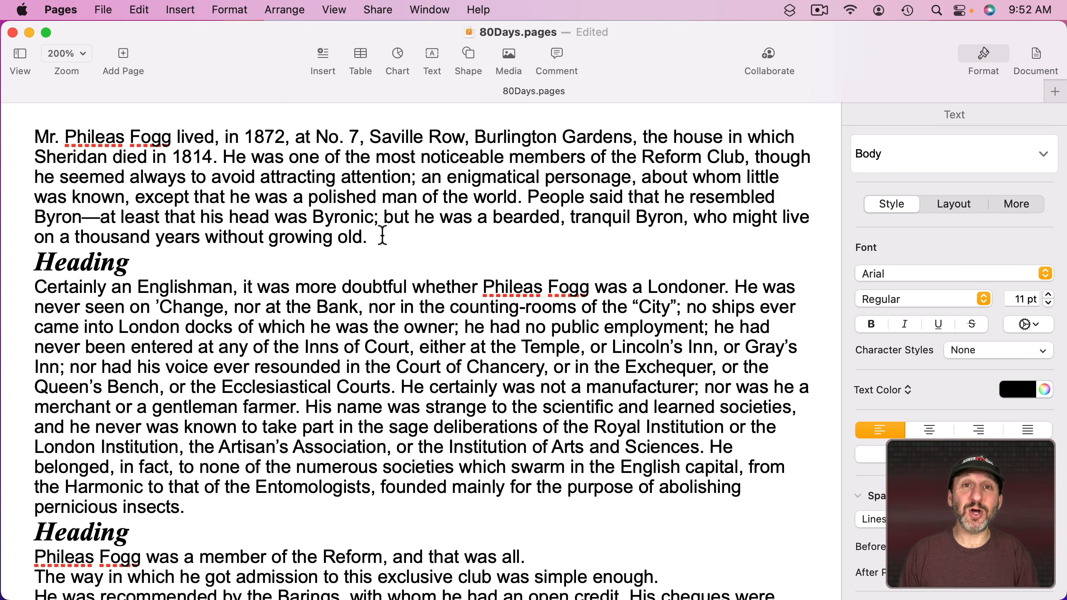
- Set the first body paragraph's size to 12 pt and update the Body paragraph style to match
left_click_drag(382, 235, 25, 137)
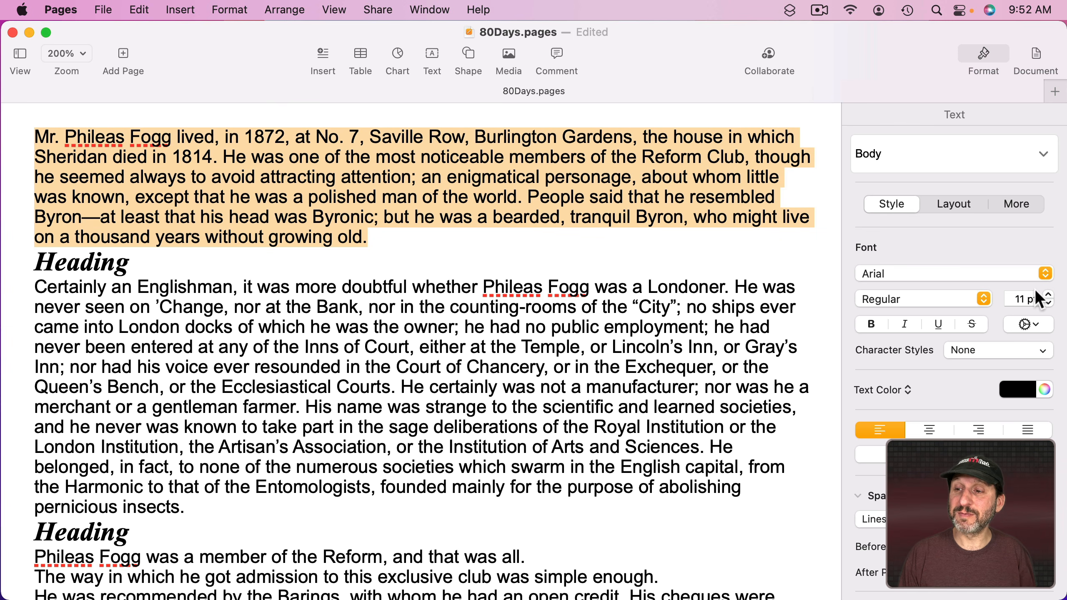
left_click(1049, 295)
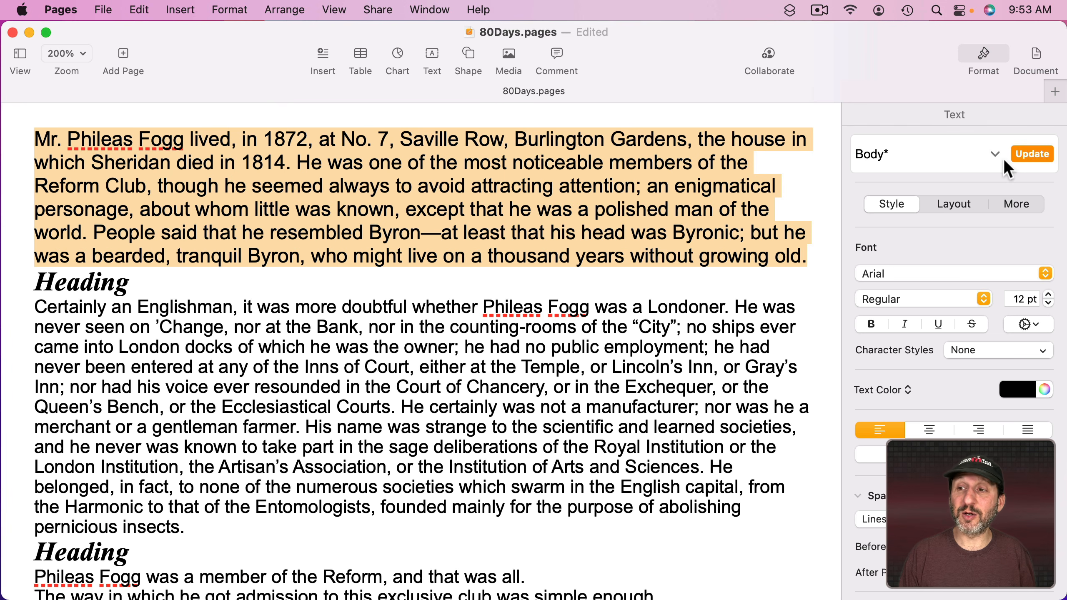
left_click(1033, 154)
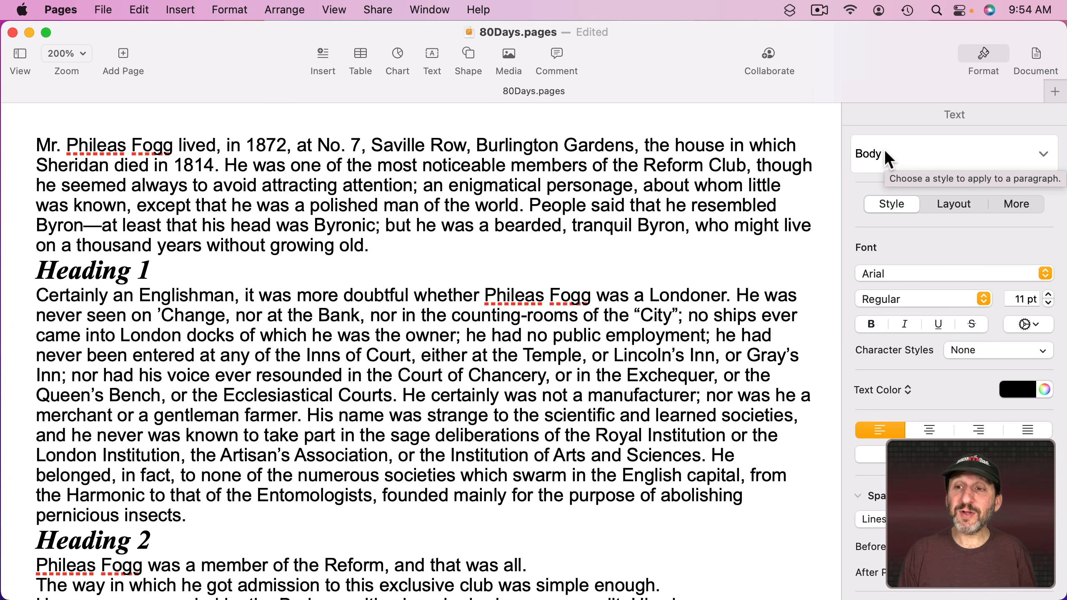
- Clear all text from the document and start saving the emptied document as a template
left_click(884, 157)
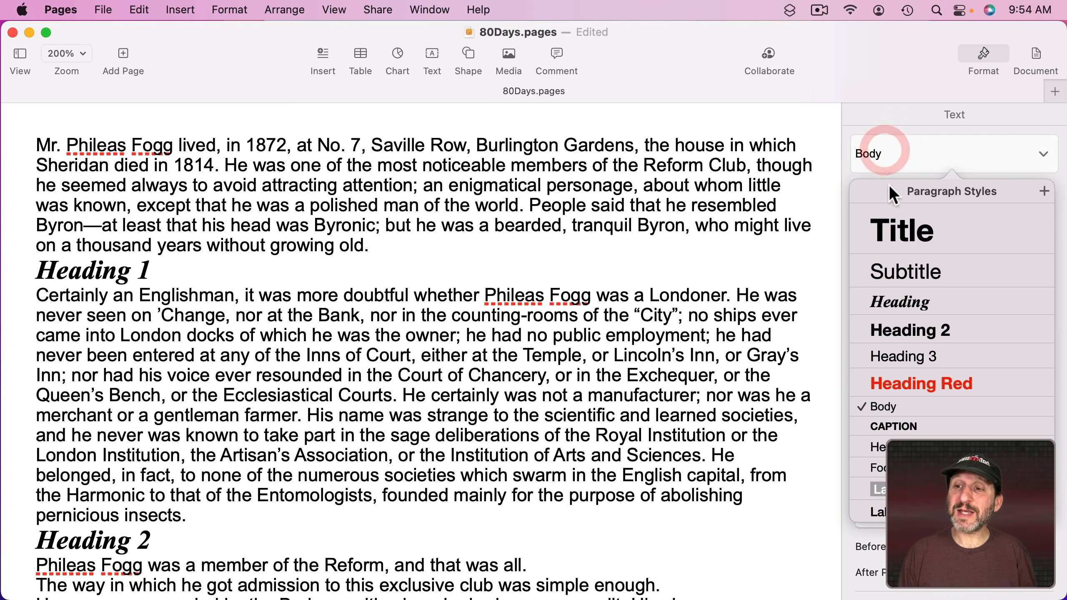
left_click(872, 116)
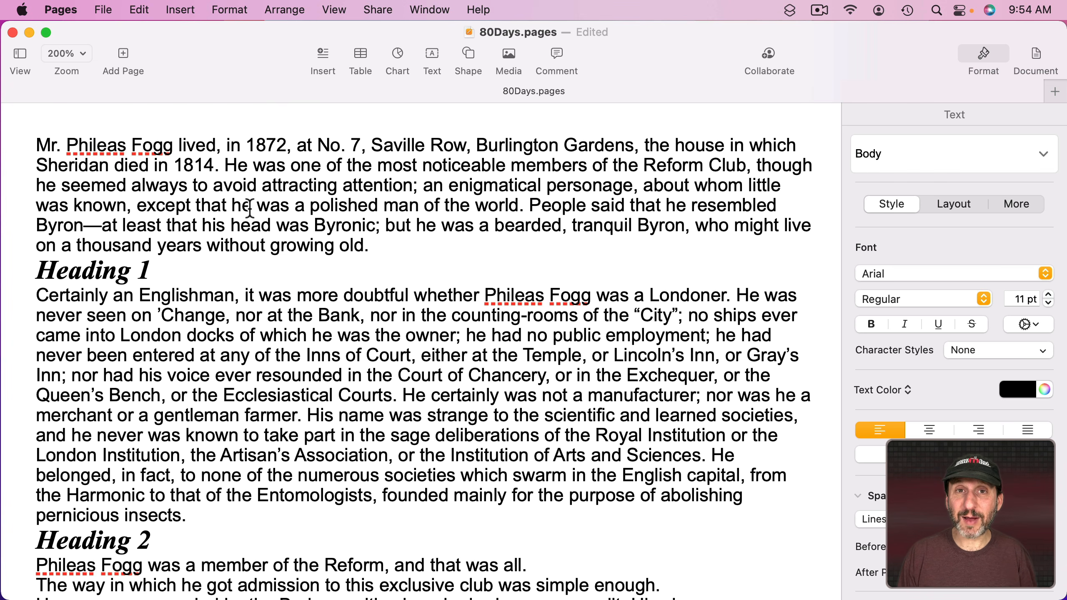
left_click(262, 185)
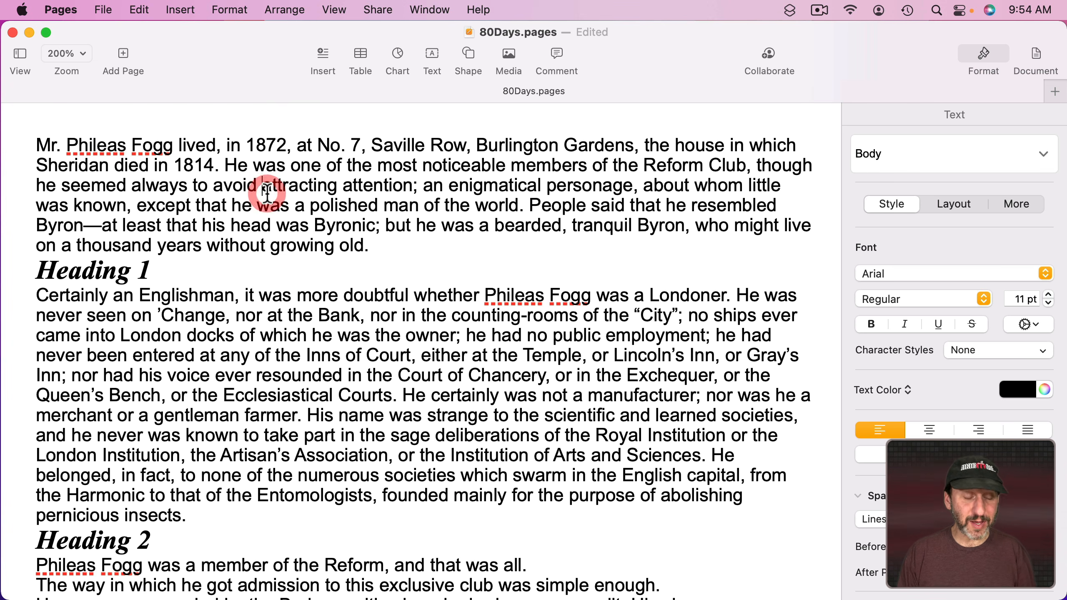
key("super+a")
key("super+BackSpace")
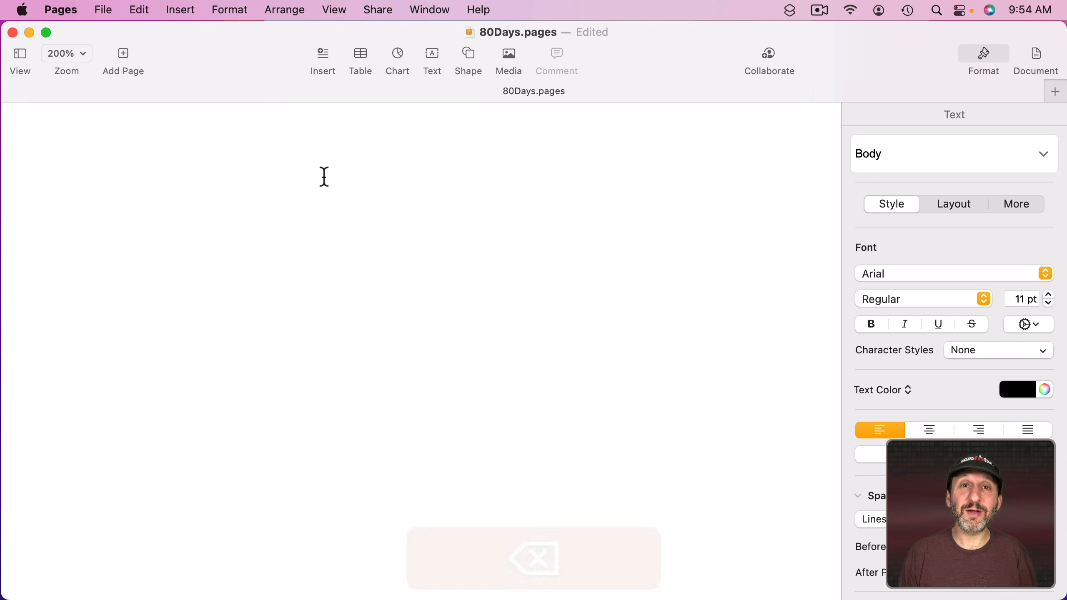
left_click(905, 153)
left_click(858, 153)
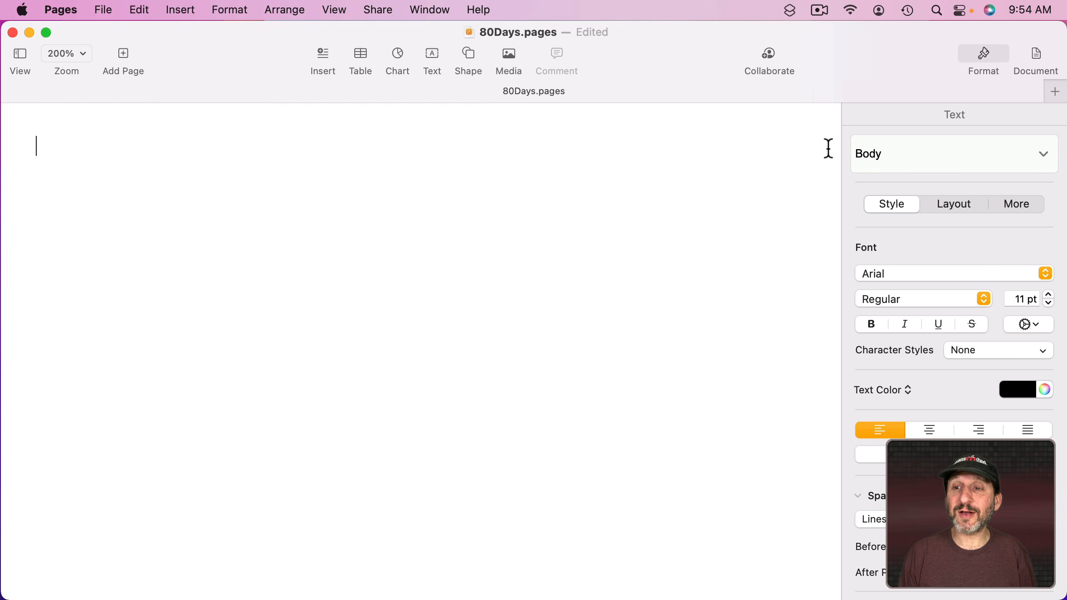
left_click(97, 9)
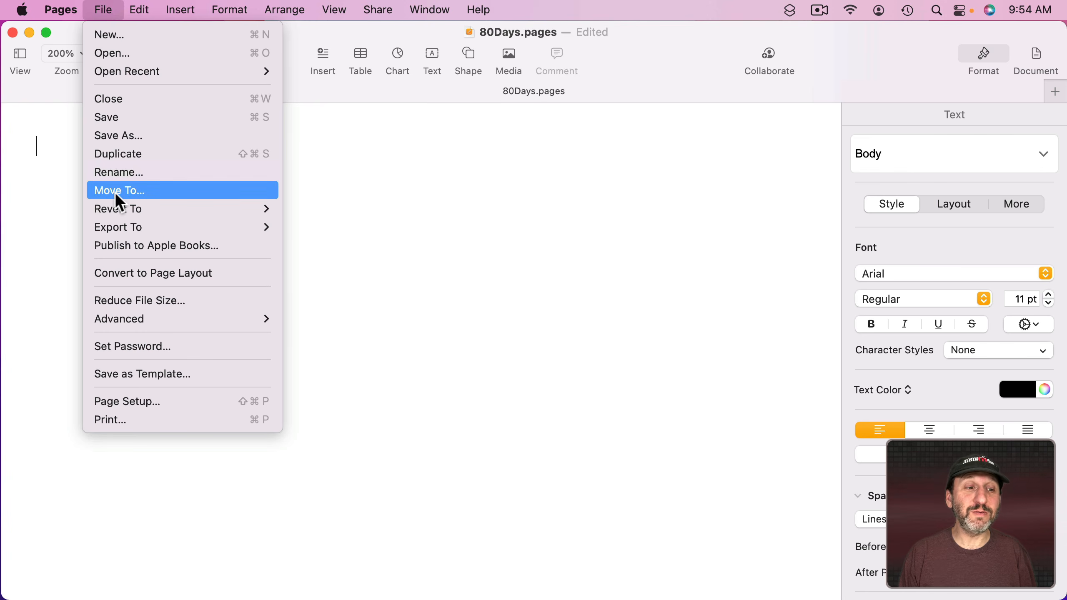
left_click(142, 374)
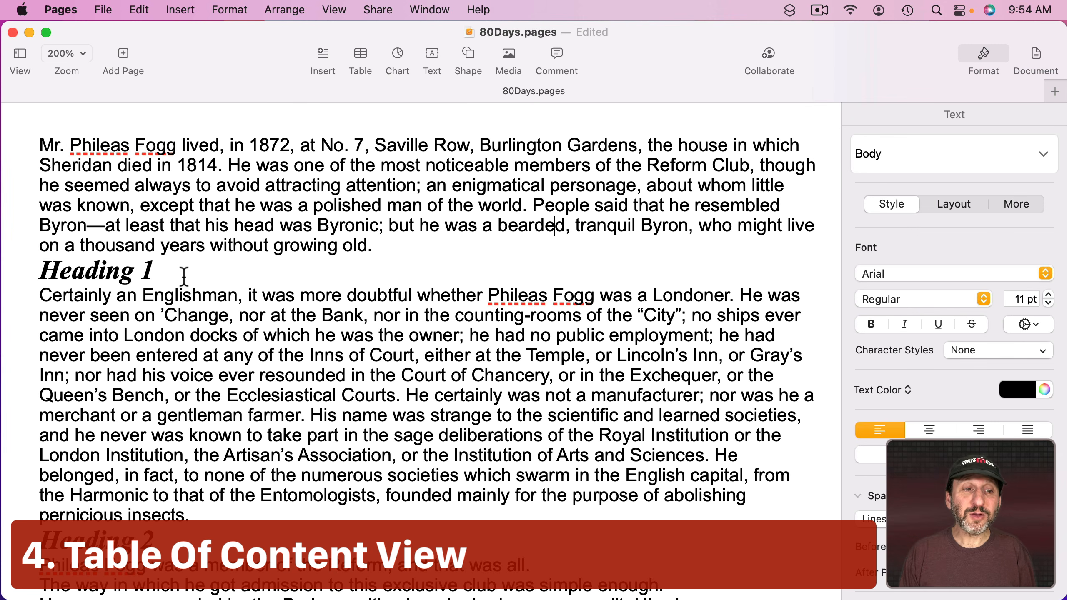
- Show the page thumbnails beside the document
left_click(155, 273)
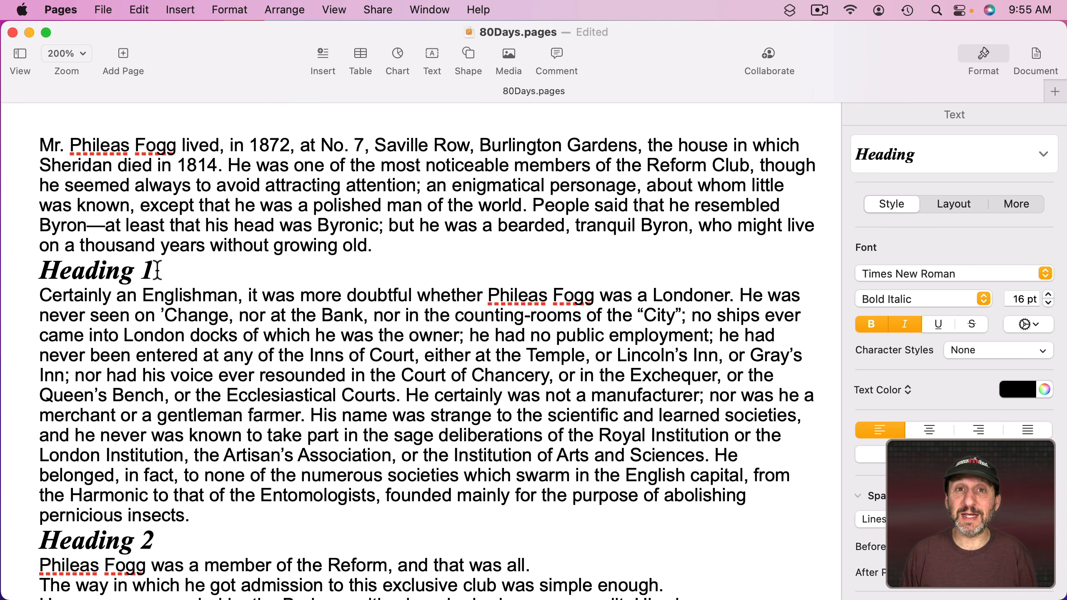
left_click(24, 54)
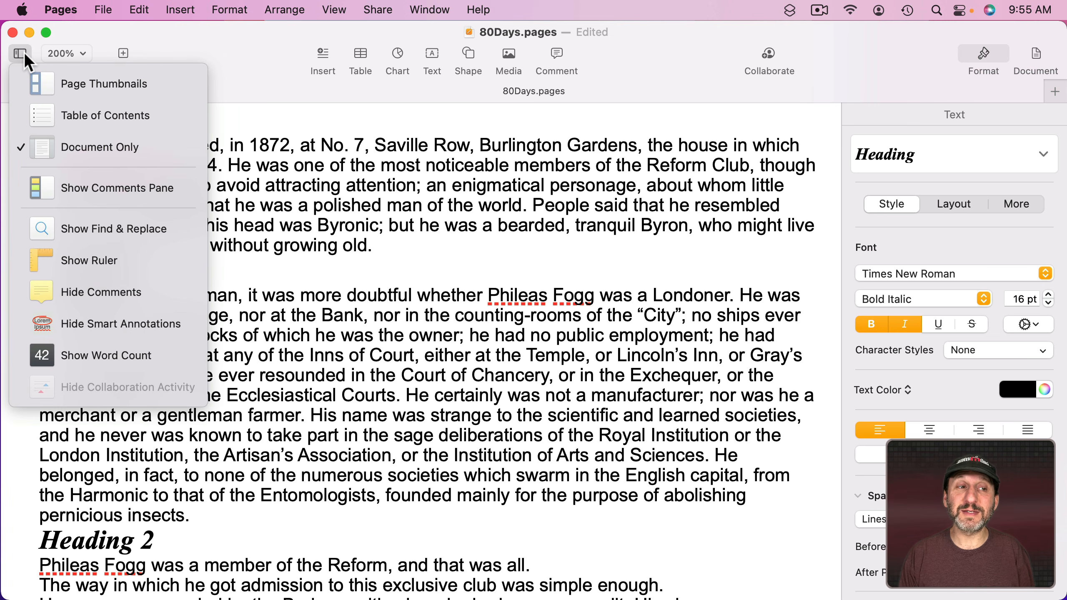
left_click(69, 88)
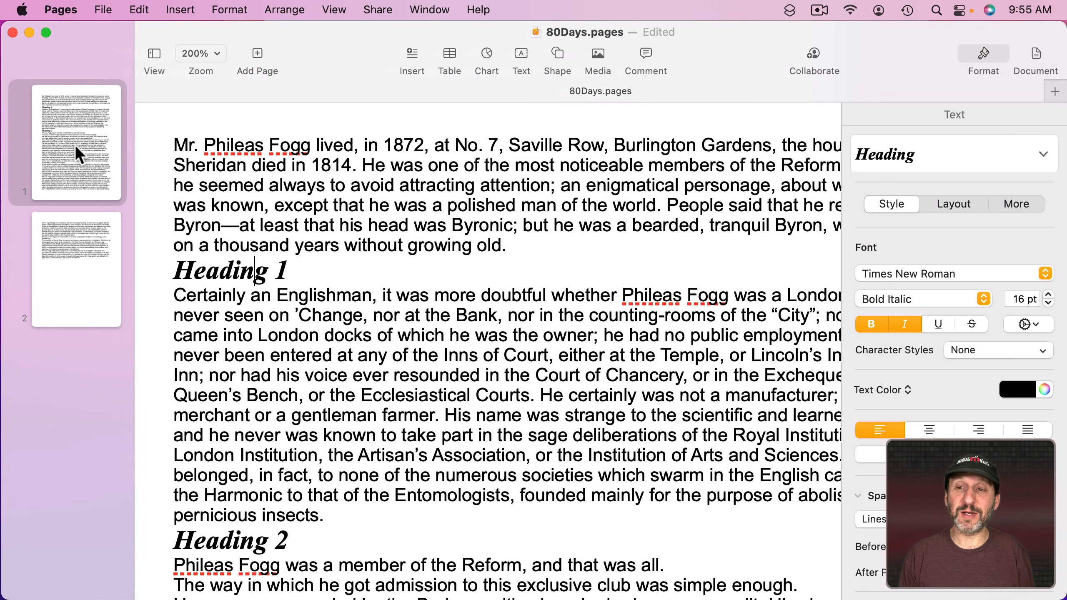
- Switch the sidebar to the table of contents and use it to jump to Heading 2 and Heading 1
left_click(153, 54)
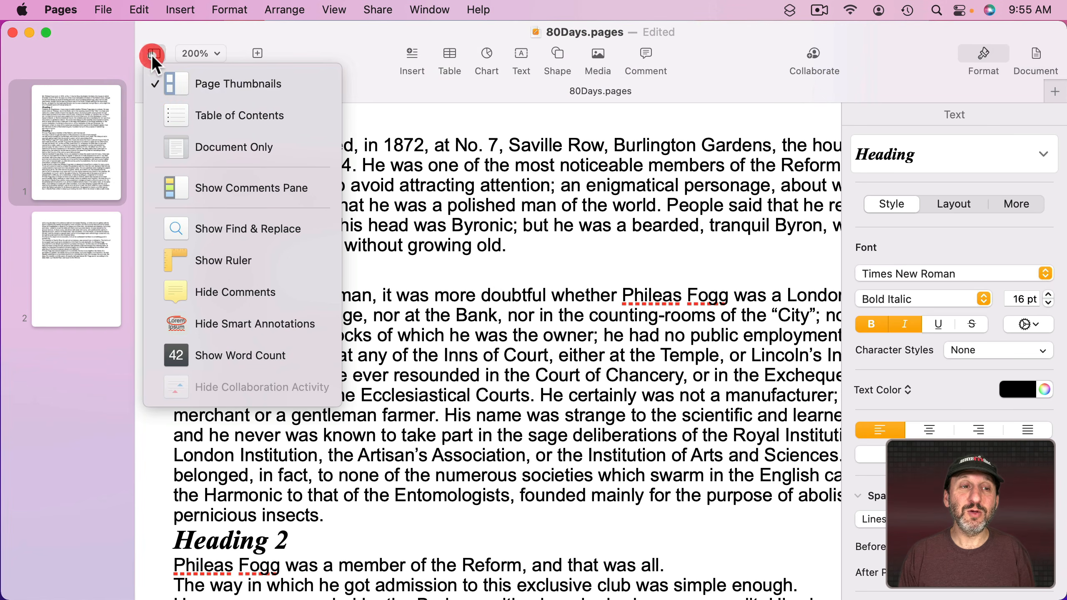
left_click(182, 106)
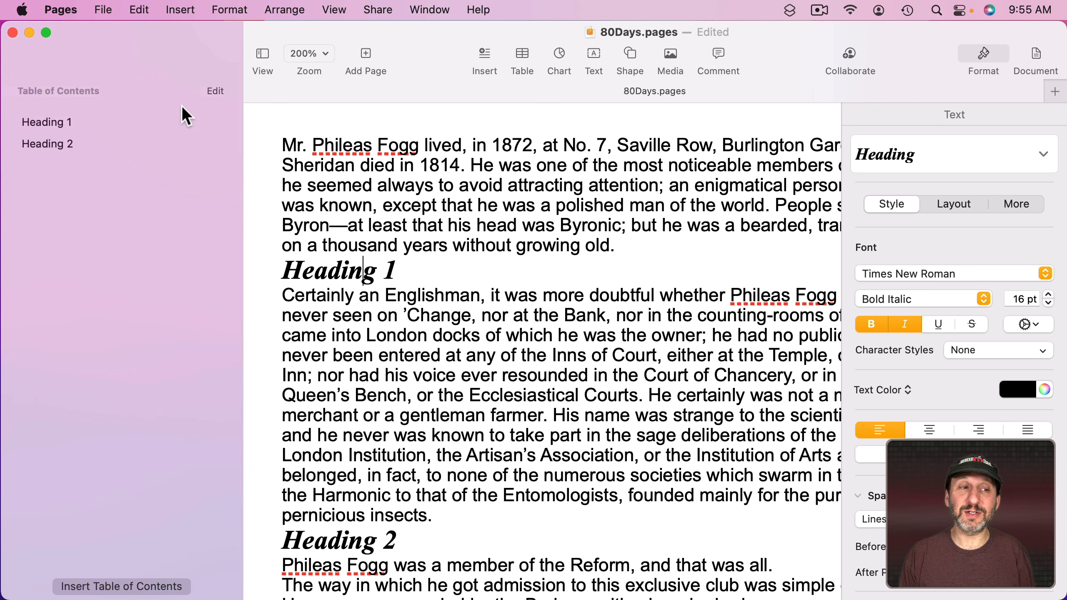
left_click(48, 144)
left_click(48, 122)
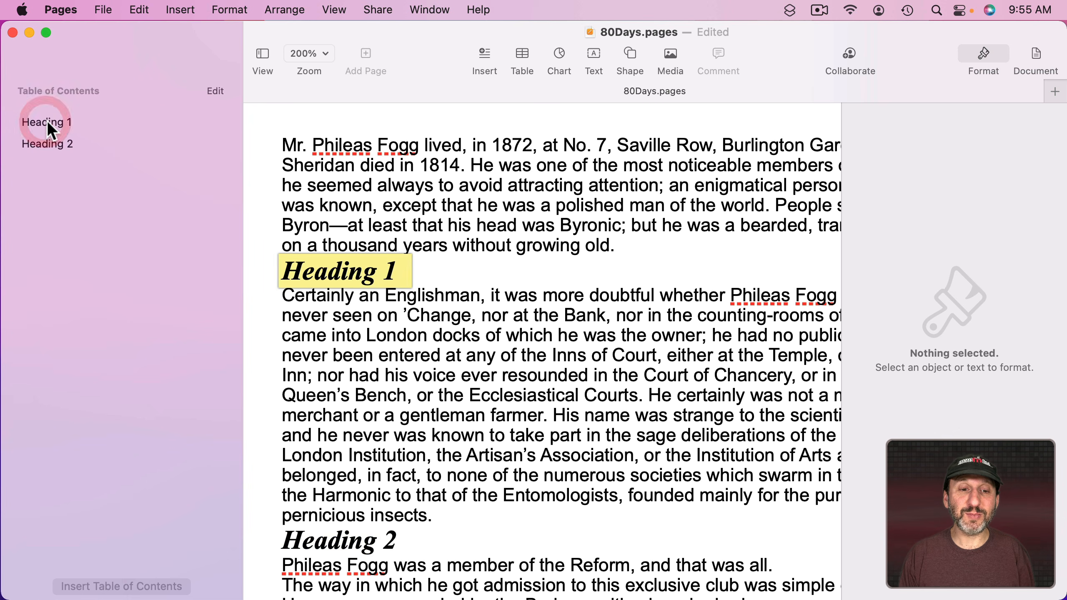
- Add a "Heading 3" line after the paragraph ending "eccentricity." and apply the Heading paragraph style to it
scroll(446, 371, "down", 10)
scroll(447, 371, "down", 10)
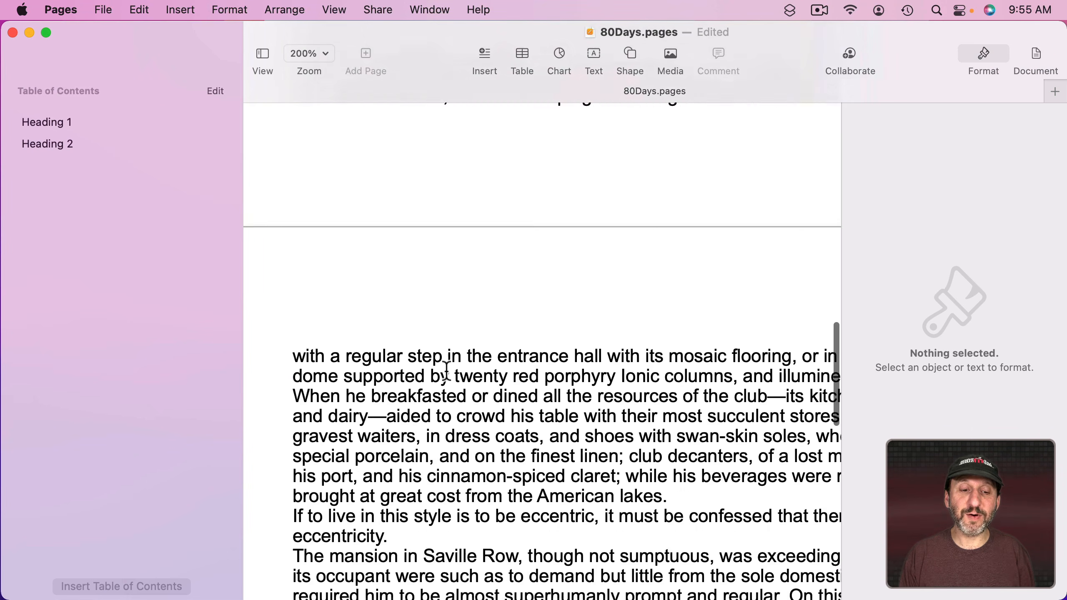
left_click(423, 198)
key("Return")
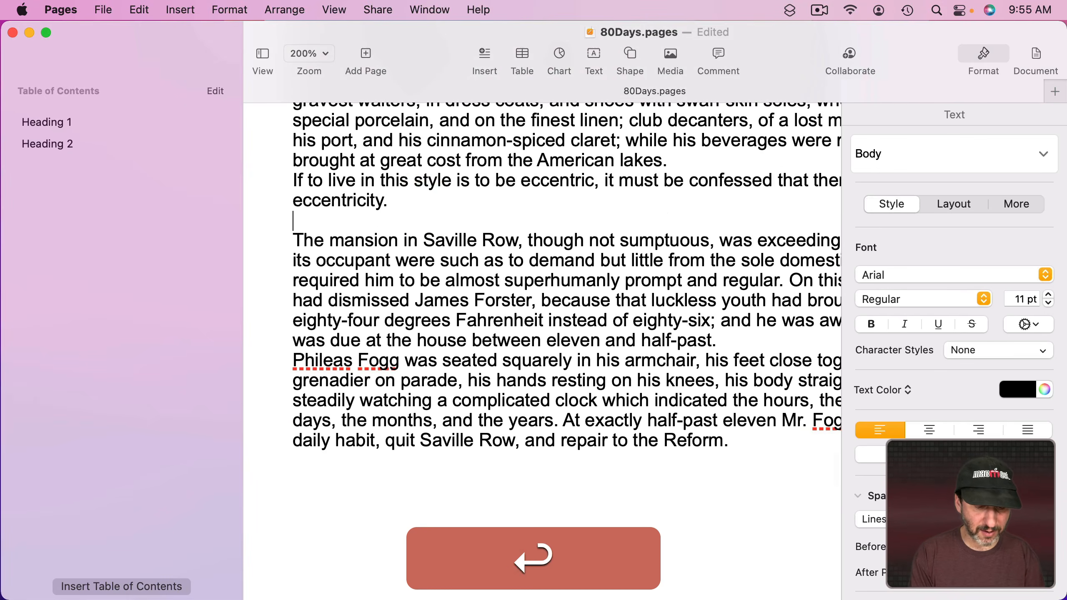
type("Heading 3")
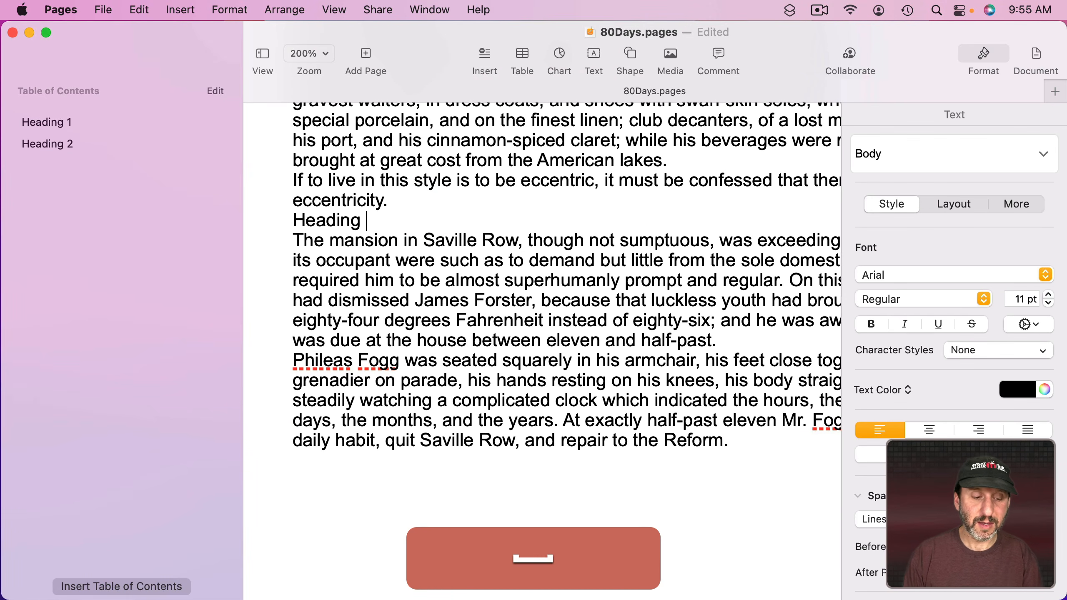
left_click(935, 160)
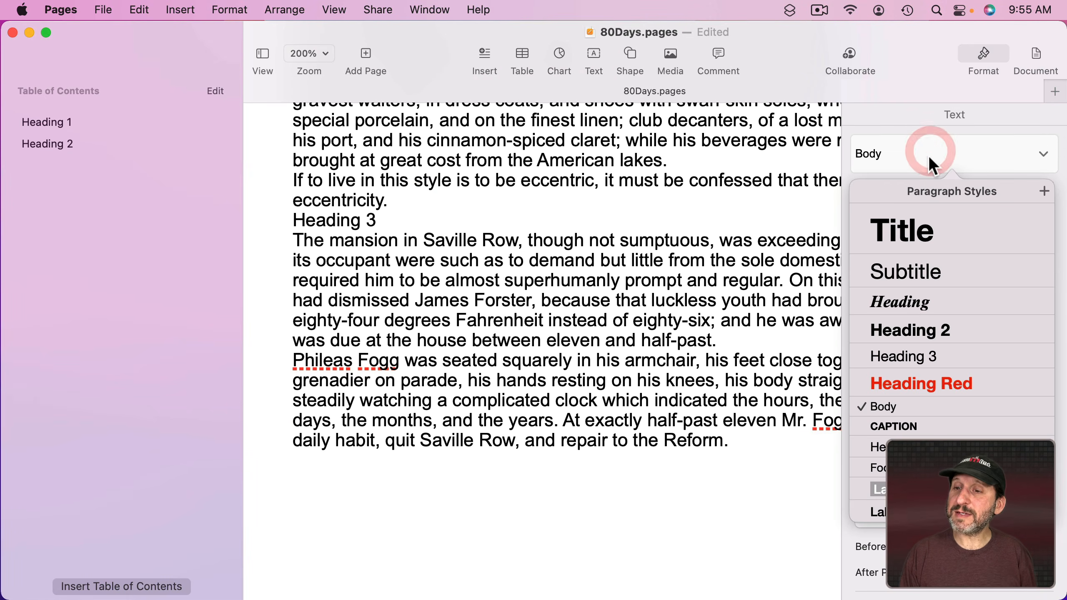
left_click(903, 302)
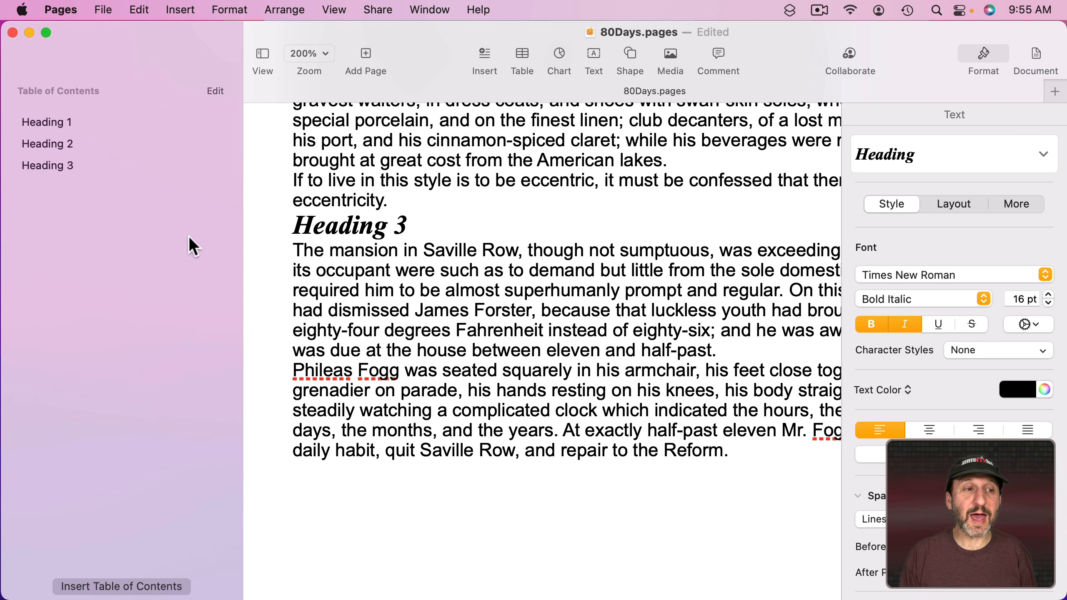
- Jump to Heading 1, Heading 2 and Heading 3 in turn from the table of contents
left_click(56, 126)
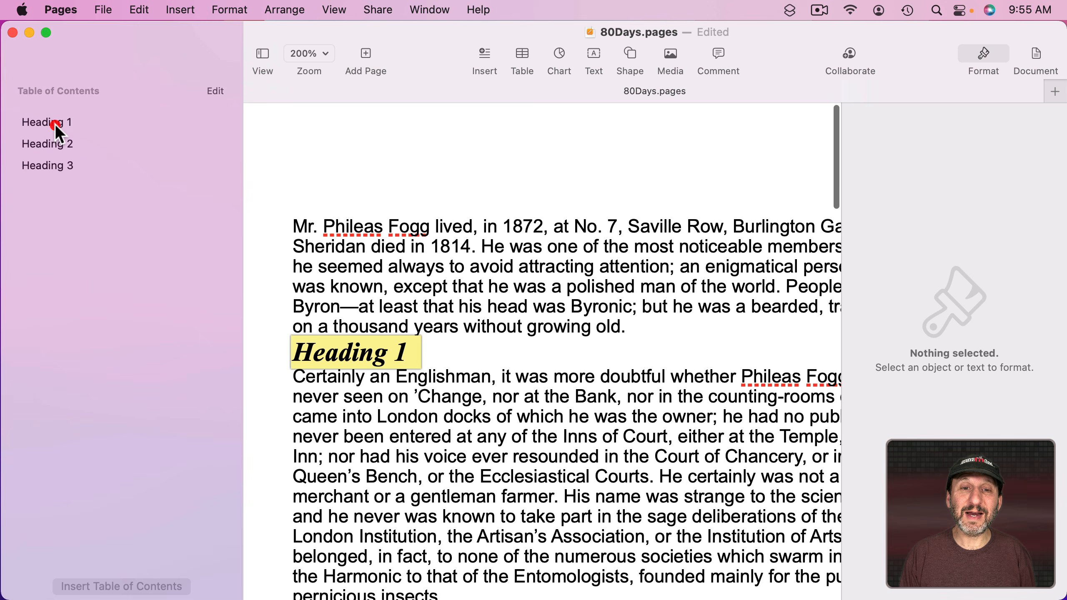
left_click(48, 144)
left_click(46, 162)
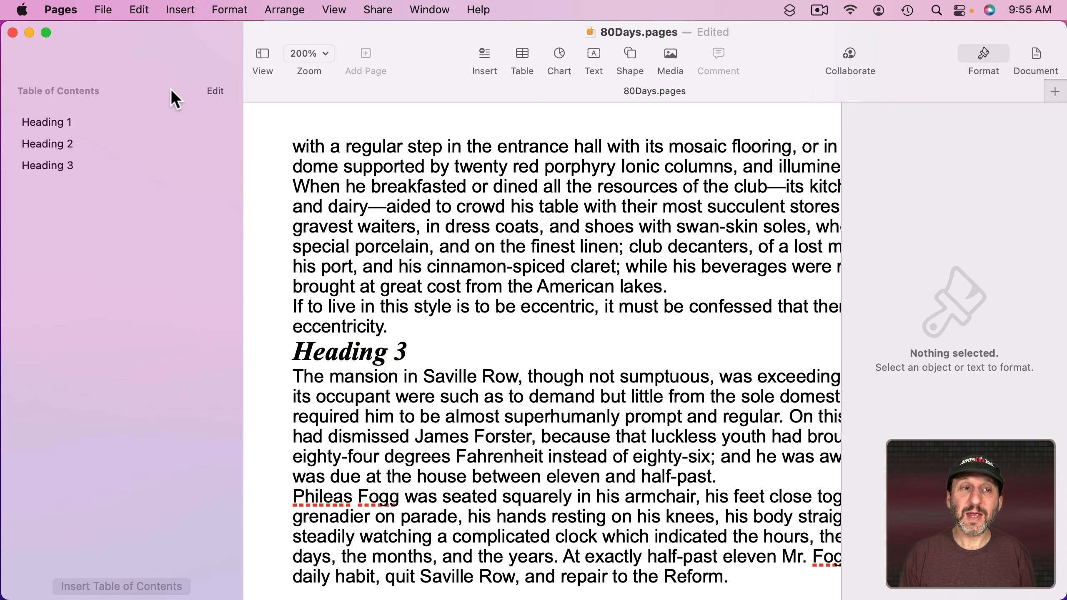
- Include the Heading 2 and Heading 3 paragraph styles in the table of contents
left_click(215, 91)
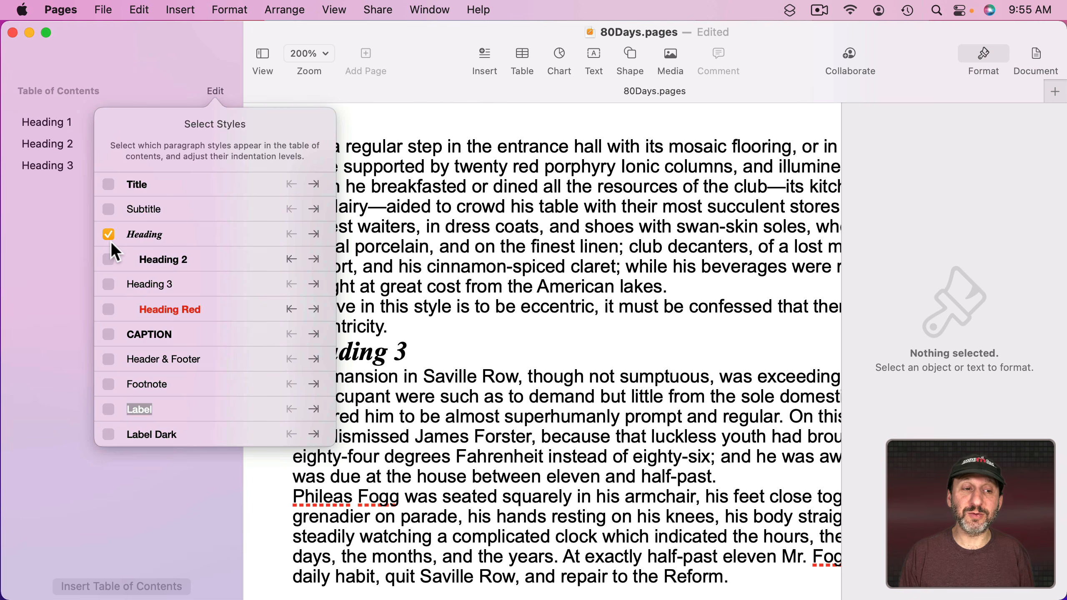
left_click(109, 260)
left_click(109, 285)
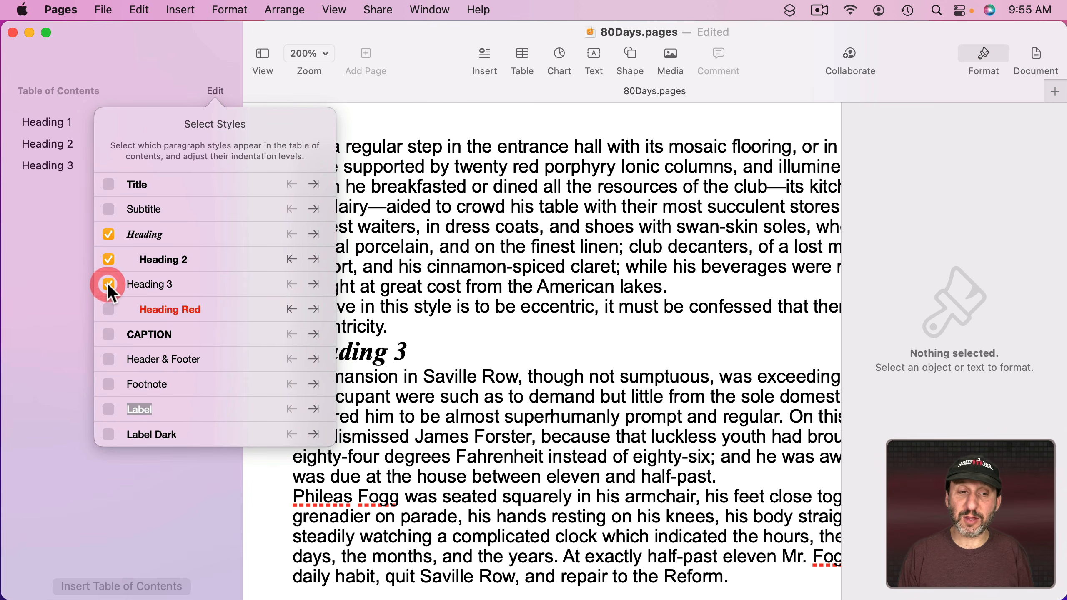
left_click(85, 135)
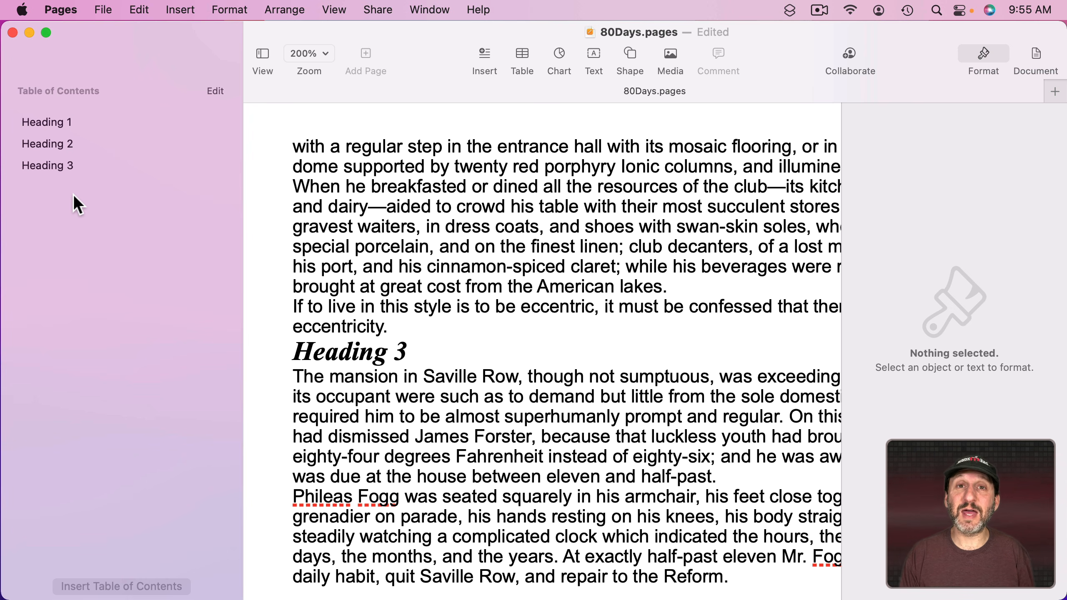
- Browse the document and return to Heading 2 and Heading 1 through the table of contents
scroll(443, 380, "down", 10)
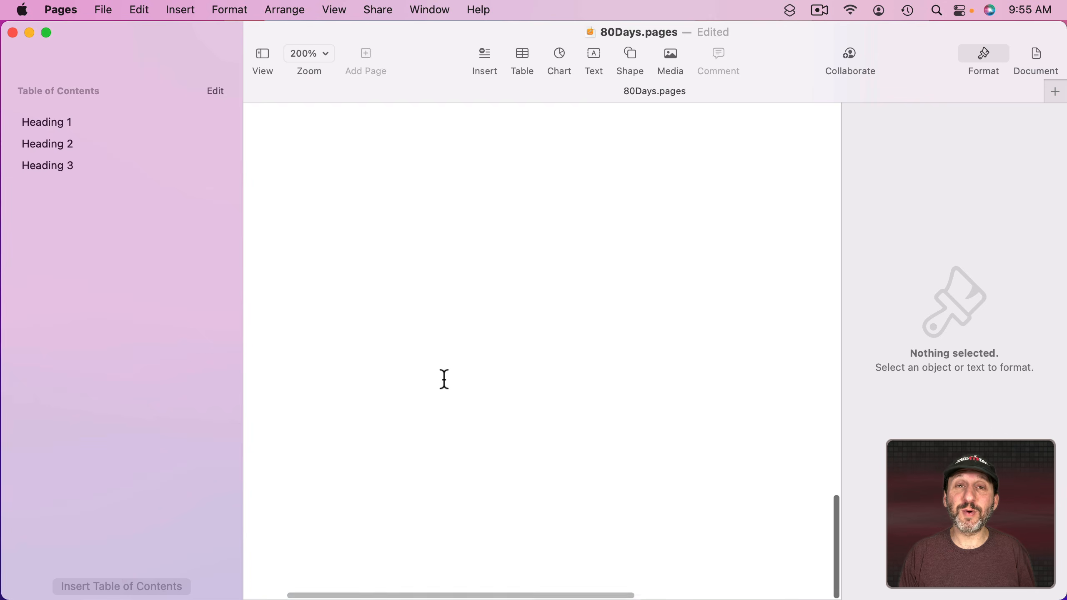
scroll(444, 379, "up", 10)
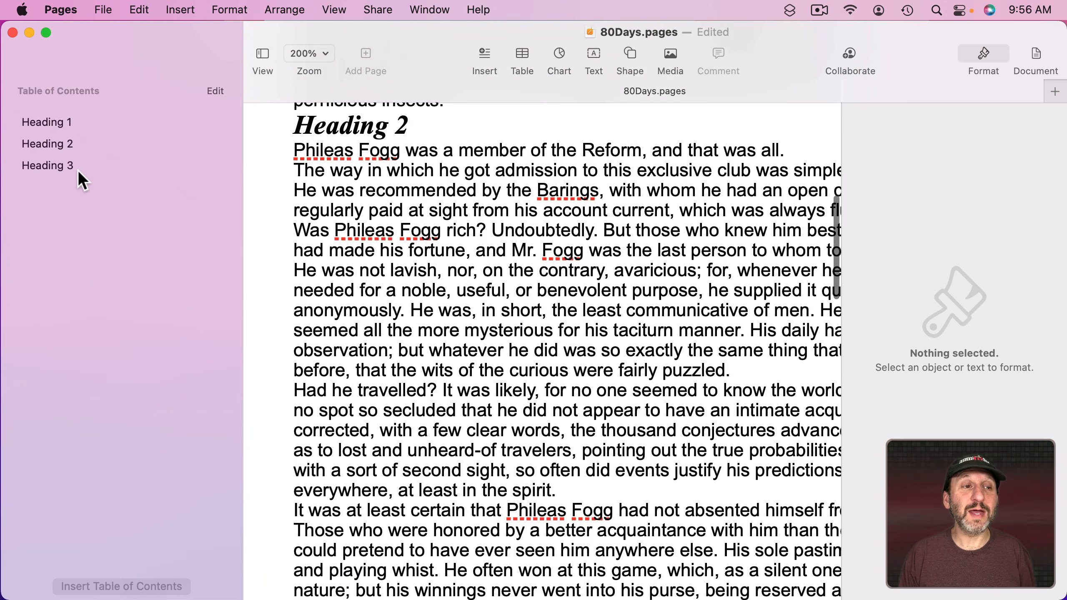
left_click(53, 144)
left_click(52, 122)
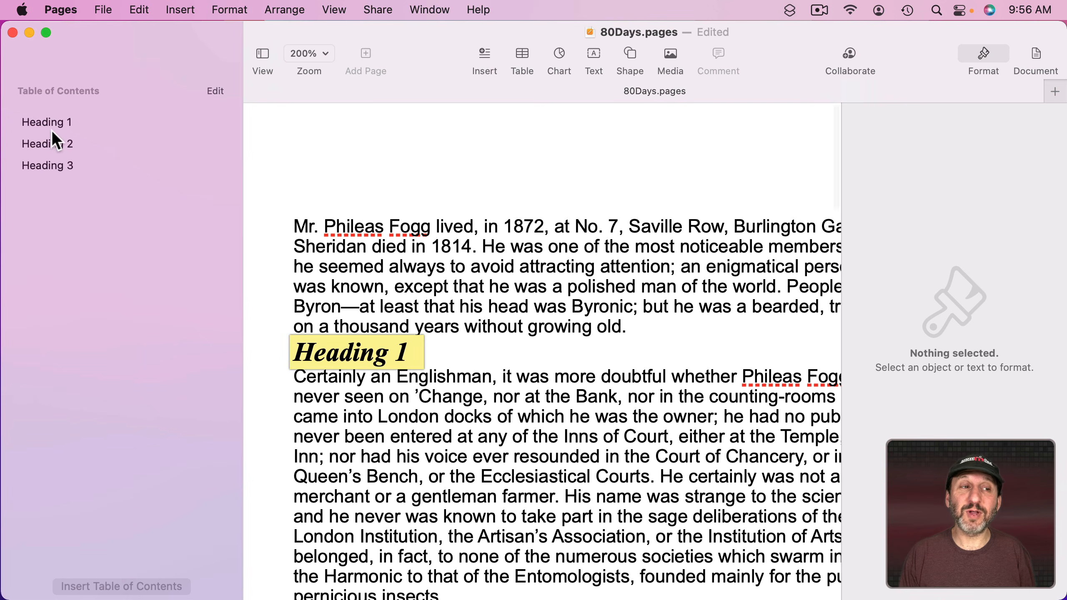
- Jump to Heading 3 from the table of contents
left_click(48, 165)
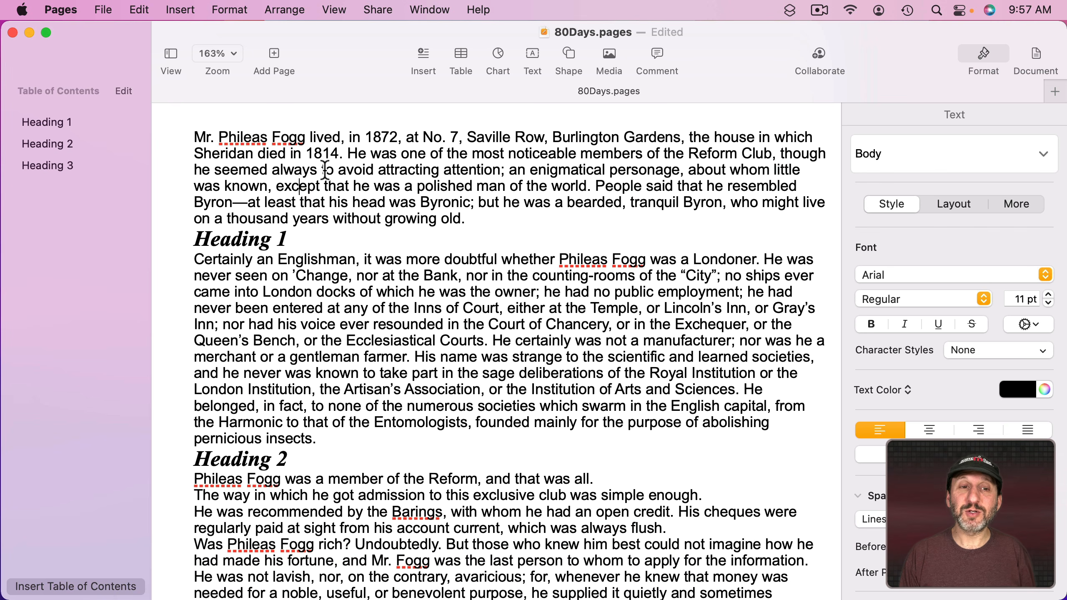
- Set the line spacing of the opening "Mr. Phileas Fogg lived" paragraph to 1.1
left_click(366, 170)
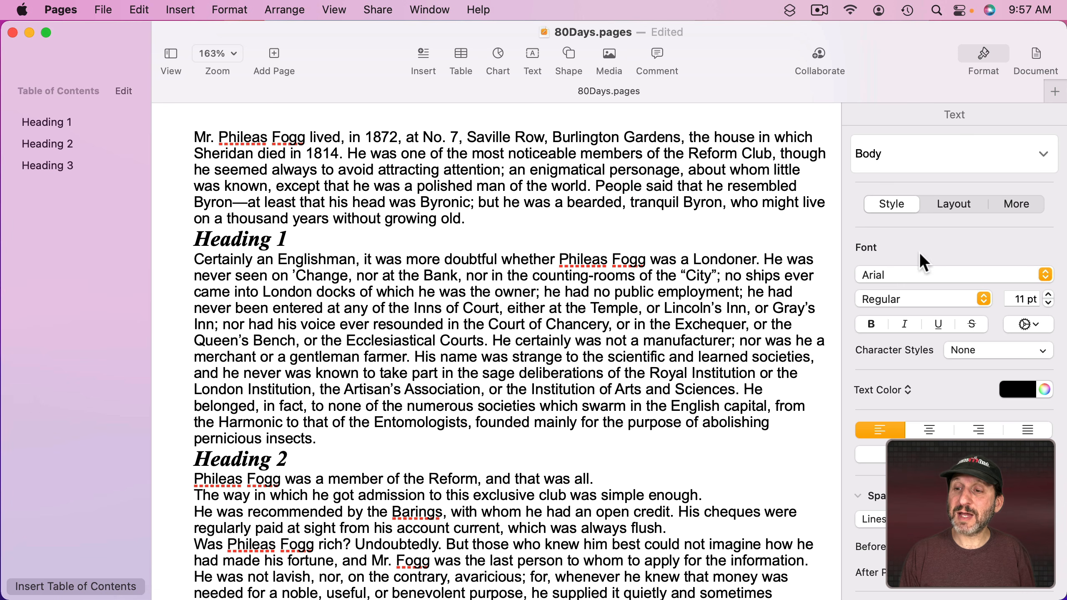
scroll(953, 403, "down", 6)
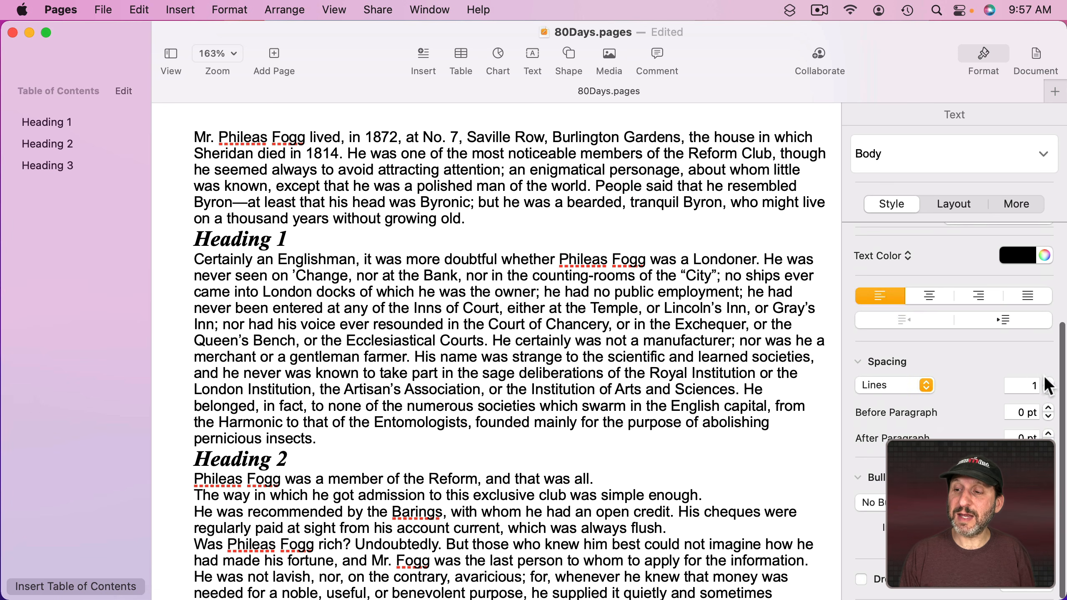
left_click(1049, 382)
left_click(1049, 382)
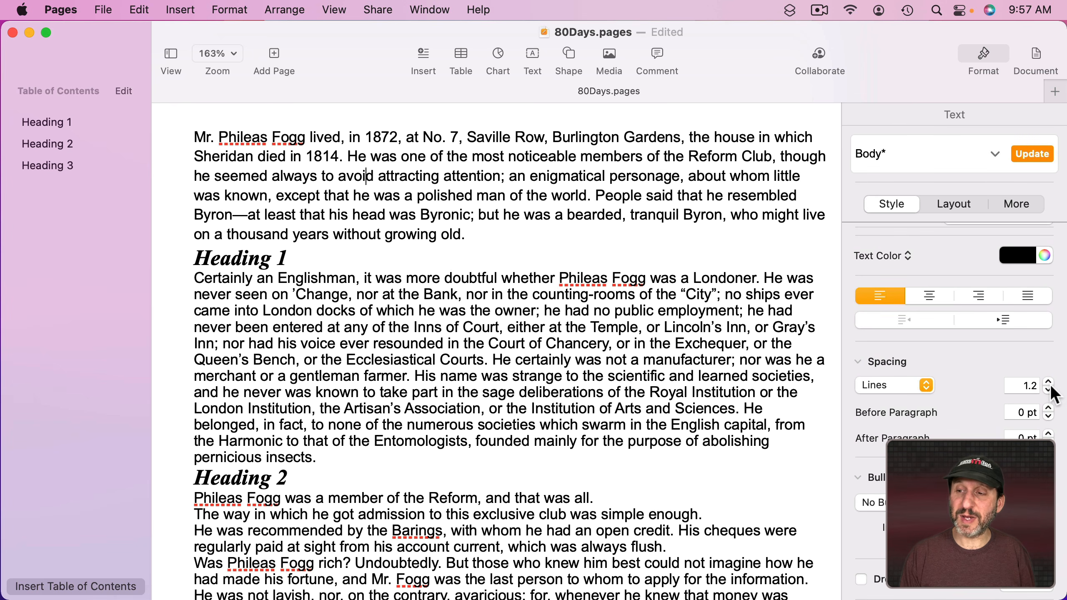
left_click(1049, 391)
left_click(1048, 390)
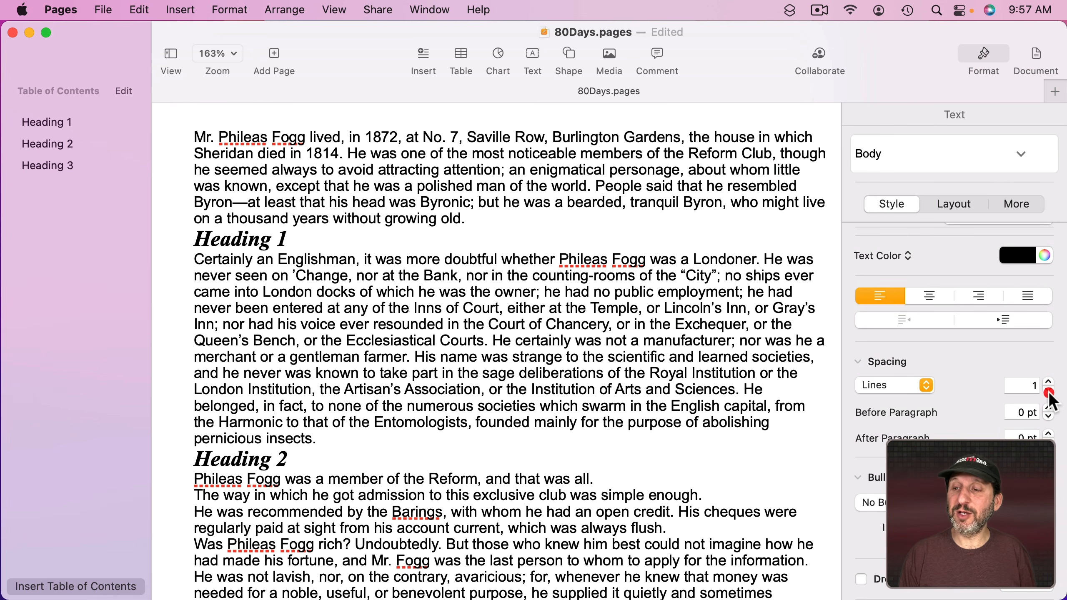
left_click(1049, 382)
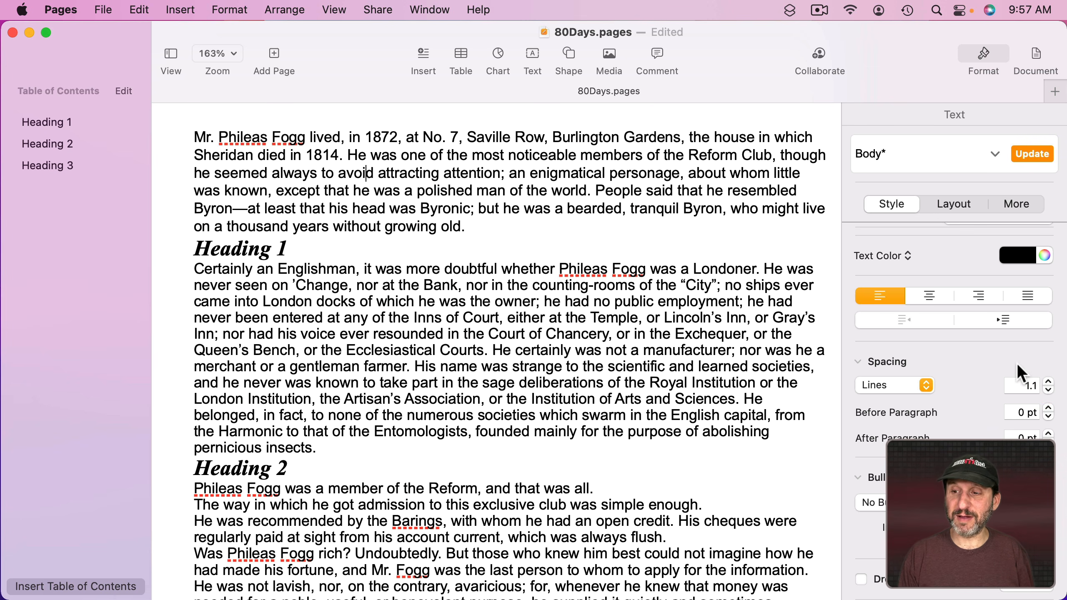
- Set the opening paragraph's spacing after paragraph to 12 pt and update the Body style with the changes
left_click(1048, 435)
left_click(1049, 435)
left_click(1049, 434)
left_click(1049, 434)
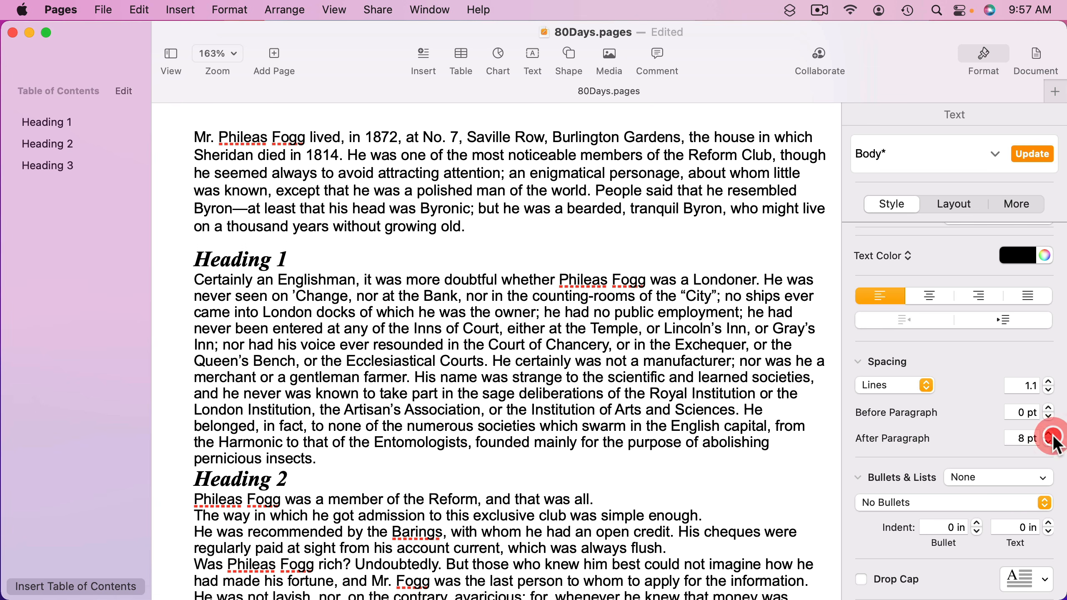
left_click(1048, 435)
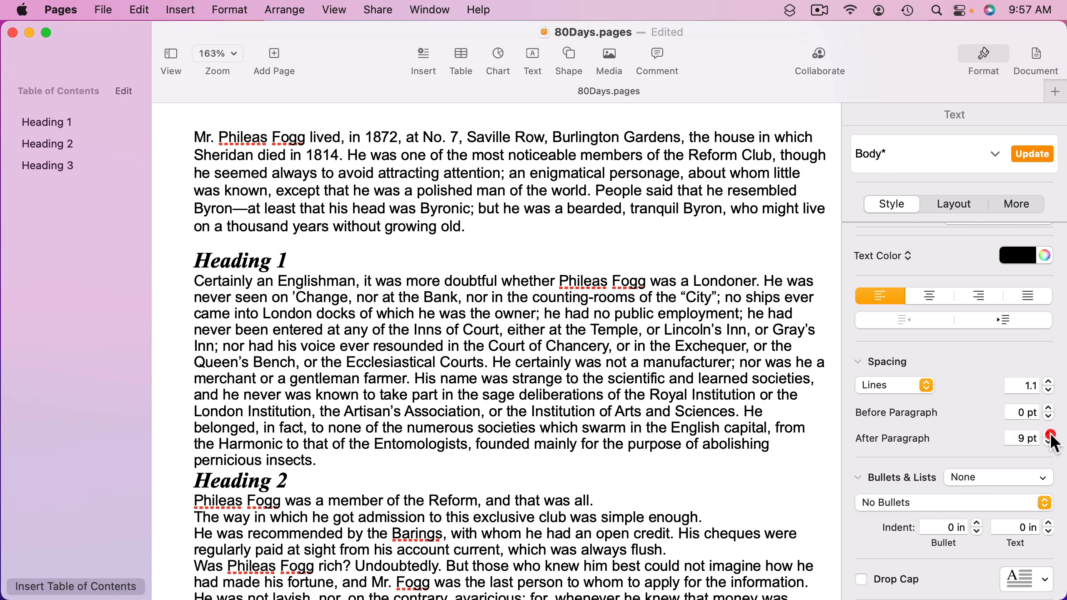
left_click(1048, 435)
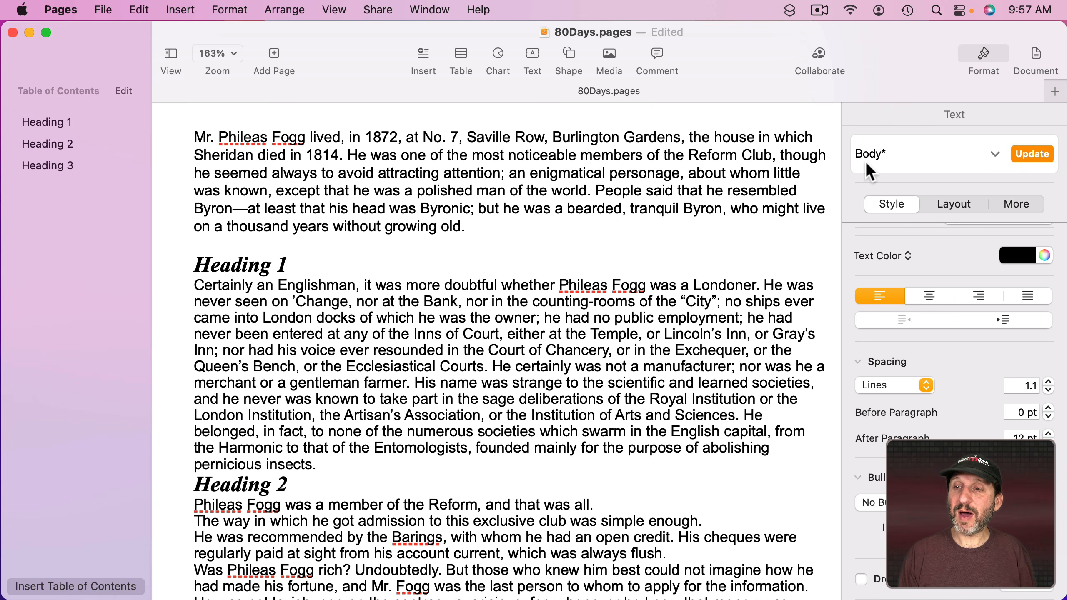
left_click(1029, 152)
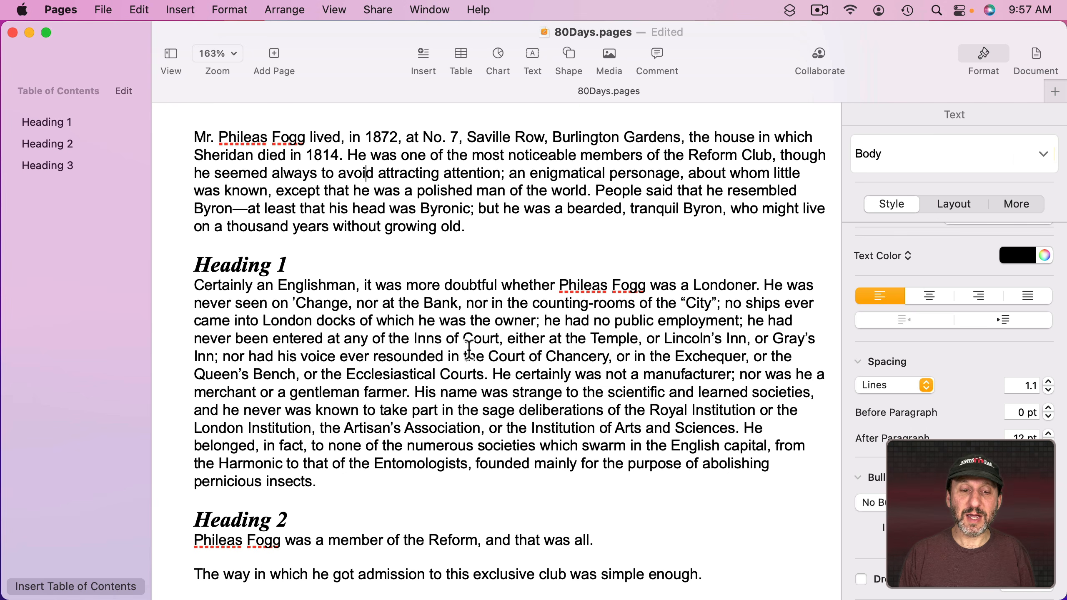
- Add a new paragraph "Something extra." after the paragraph ending "always flush." under Heading 2
scroll(461, 373, "down", 10)
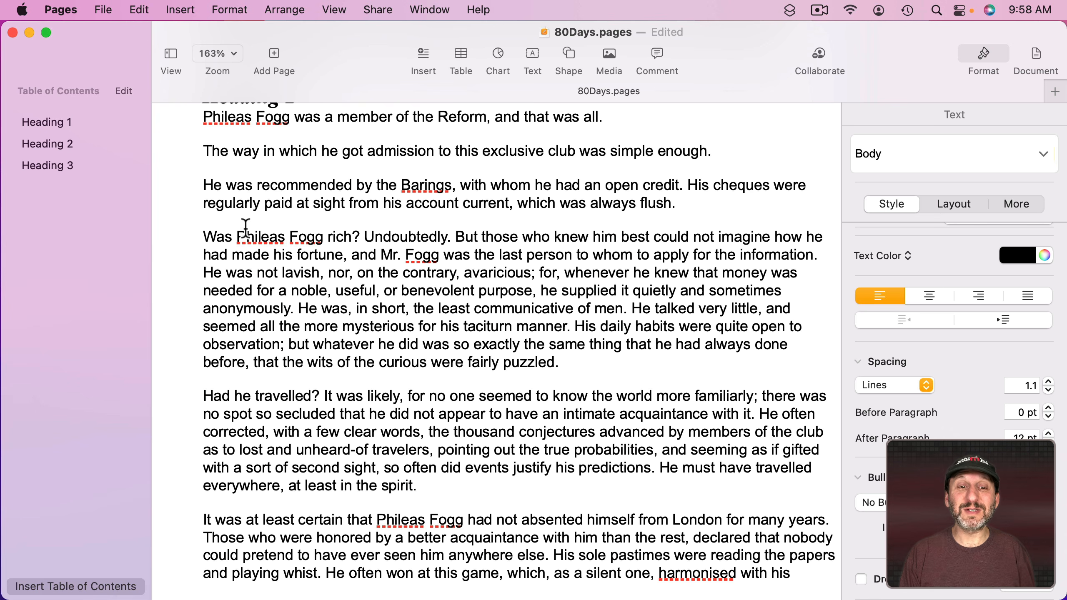
scroll(454, 309, "down", 2)
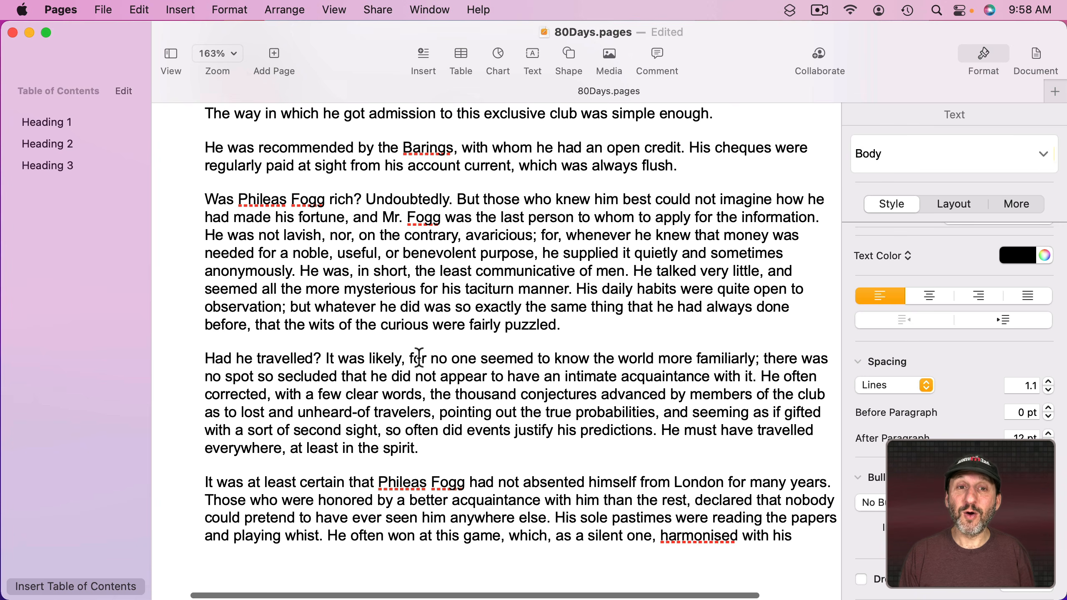
scroll(419, 358, "down", 10)
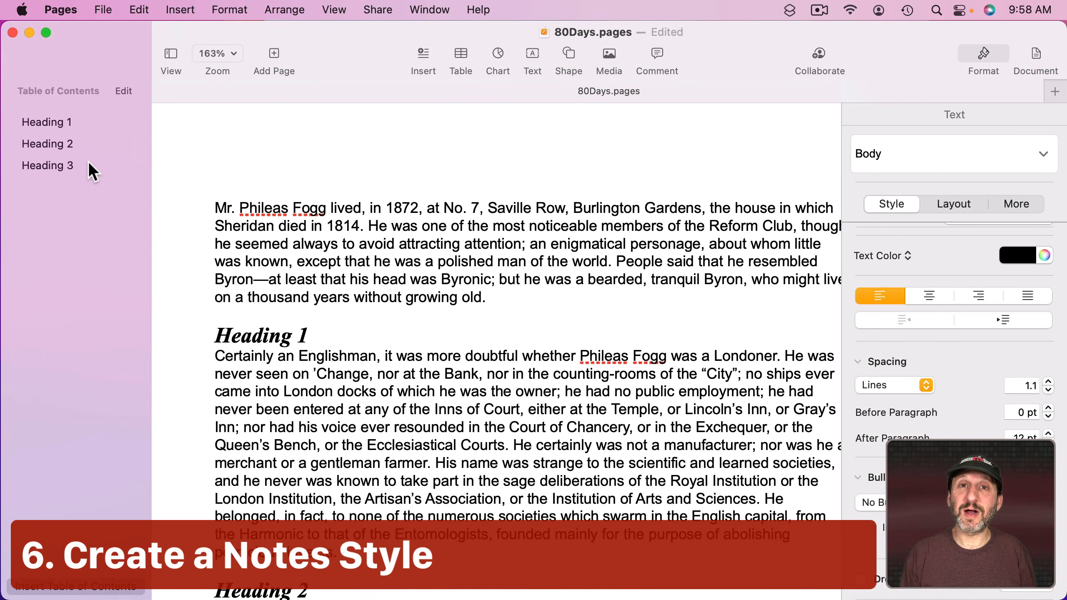
scroll(351, 315, "down", 1)
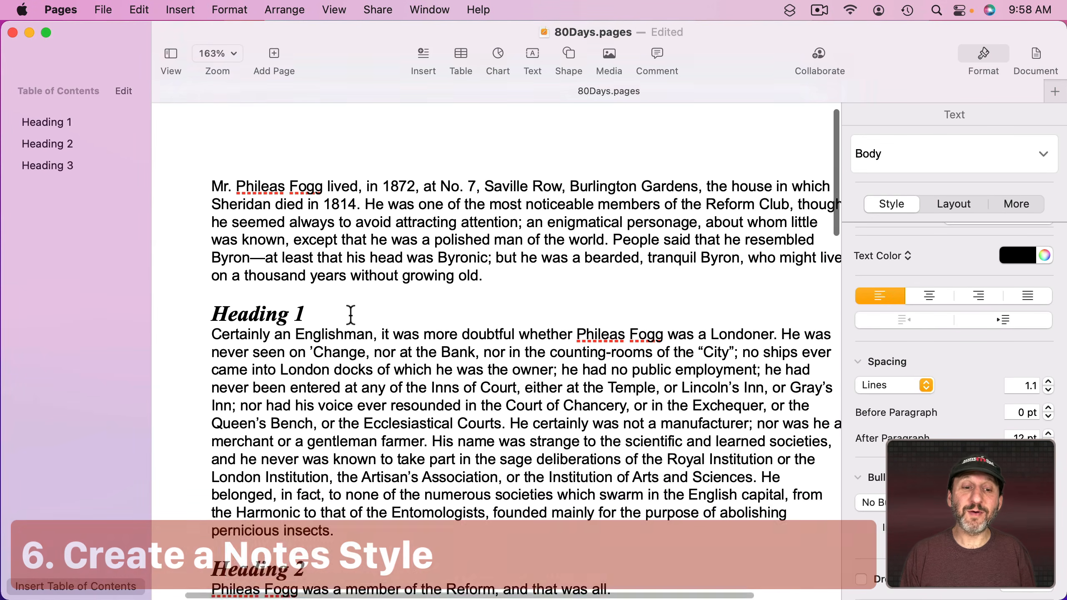
scroll(351, 315, "down", 11)
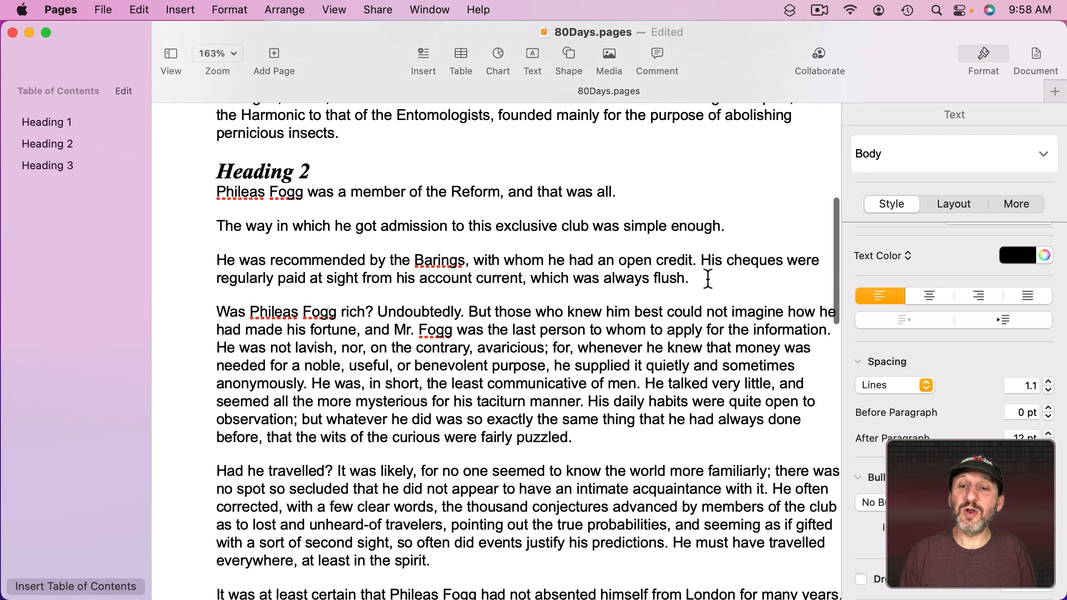
left_click(708, 279)
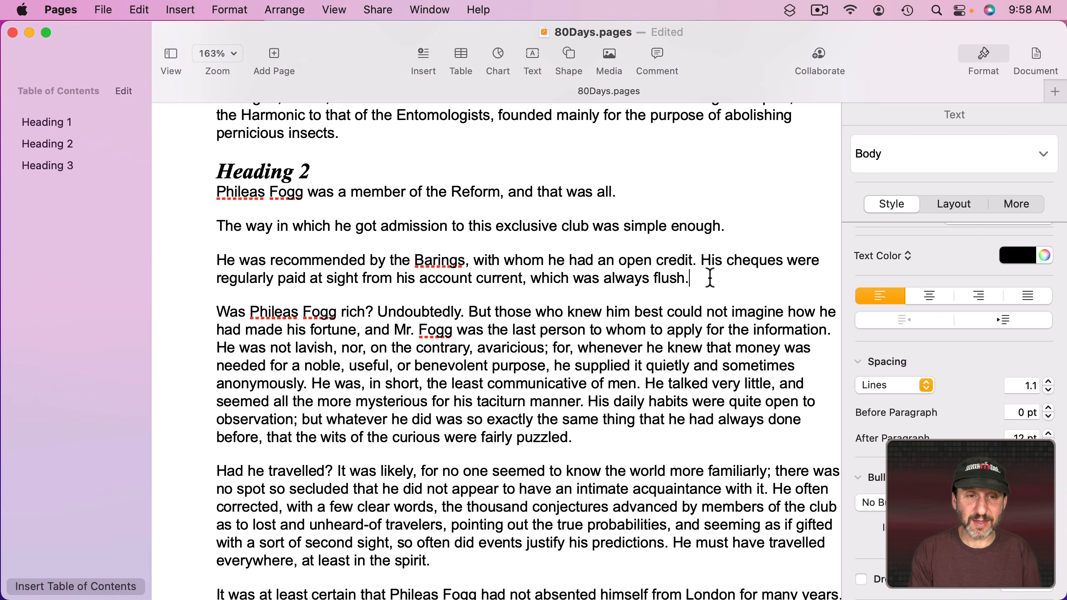
key("Return")
type("SOmeth")
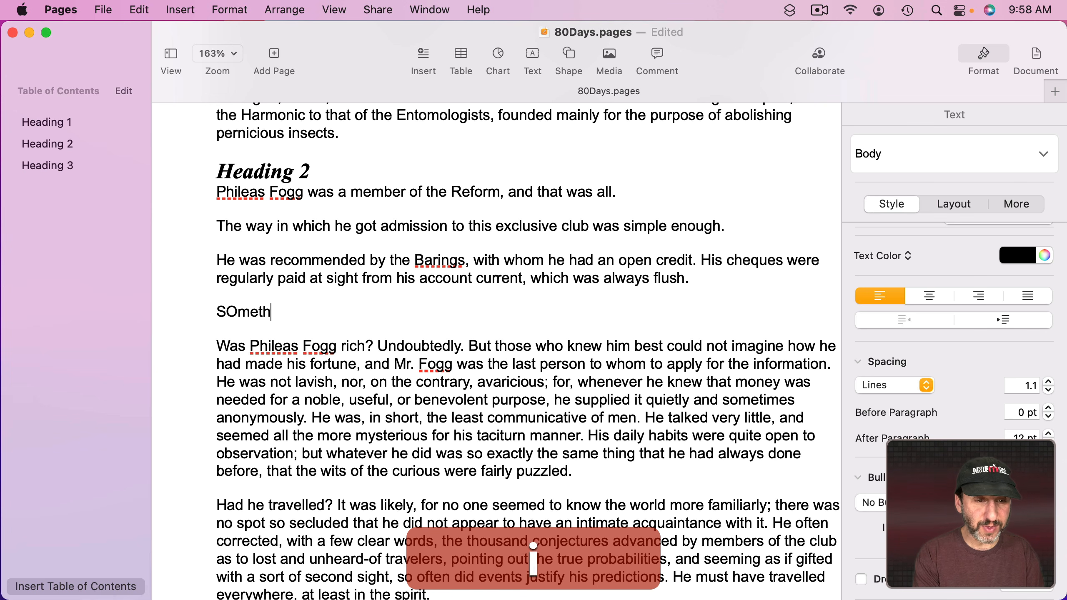
type("ing extra.")
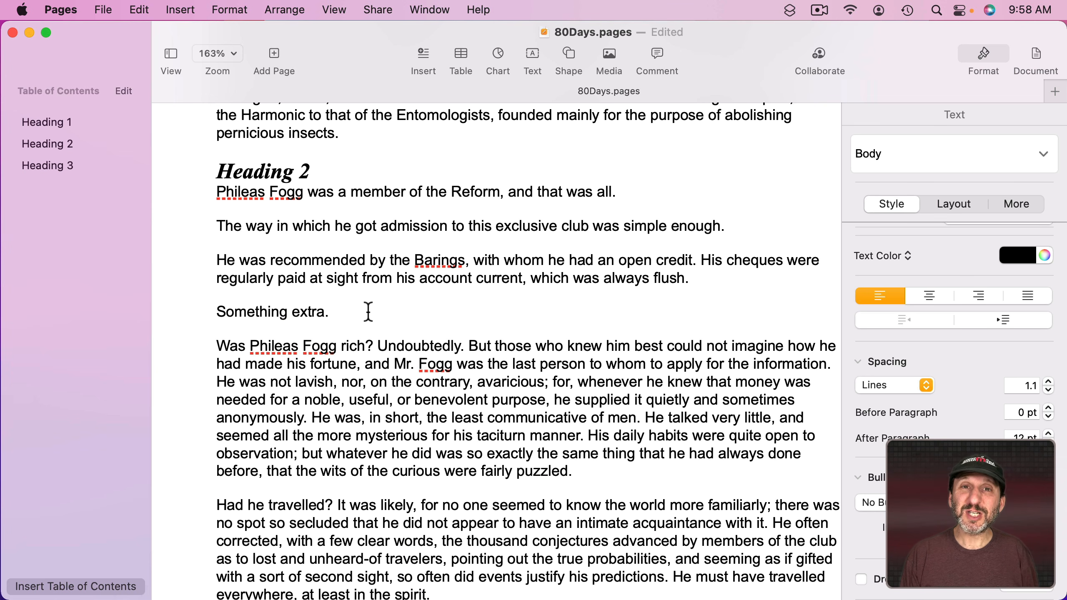
- Colour the "Something extra." paragraph orange and make it italic
left_click_drag(367, 311, 222, 312)
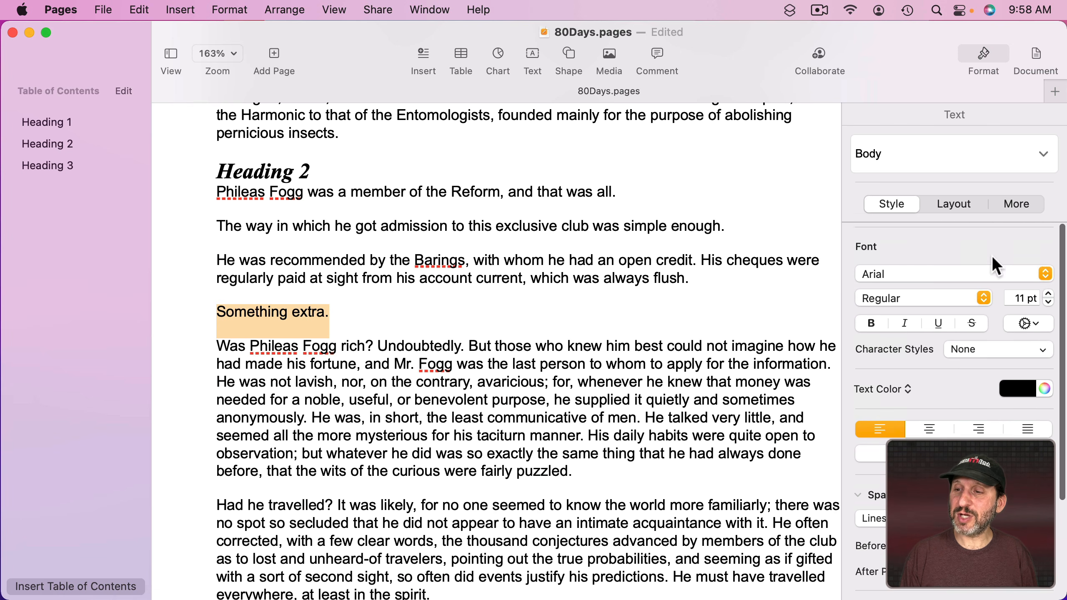
left_click(1025, 391)
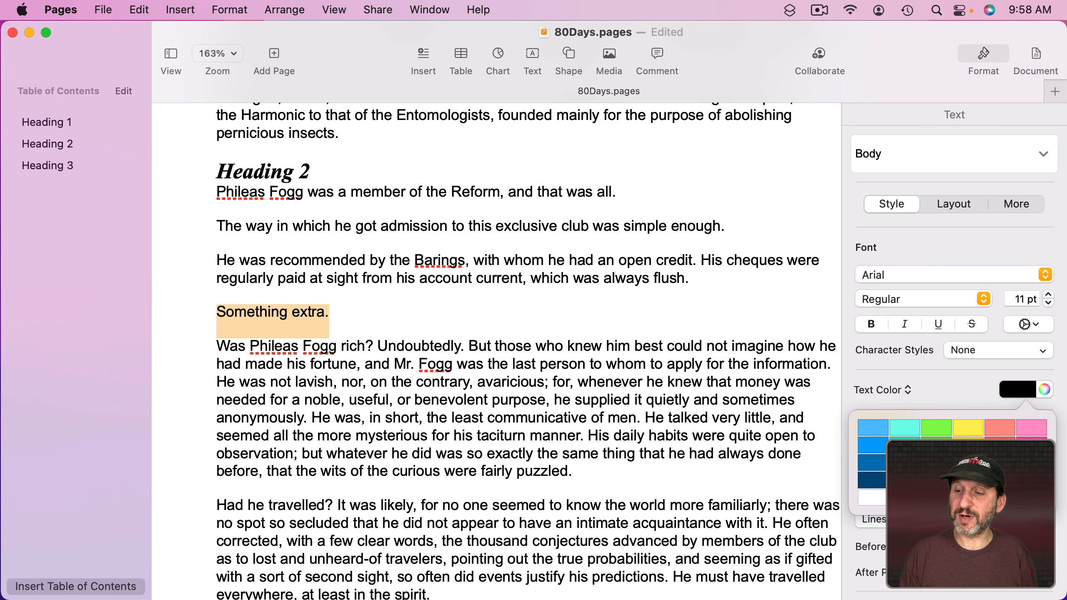
left_click(999, 446)
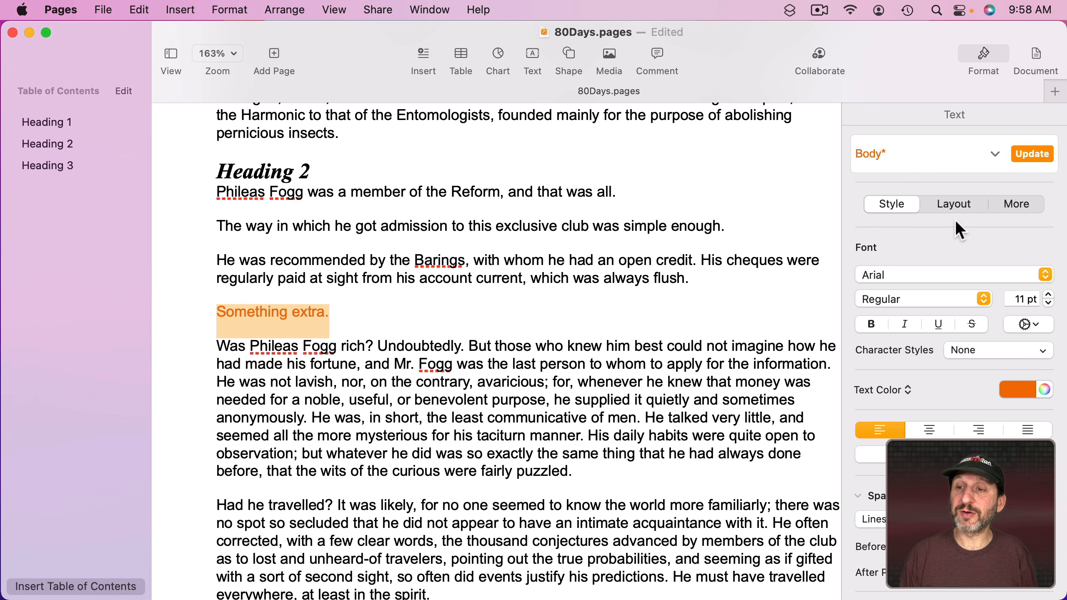
left_click(909, 324)
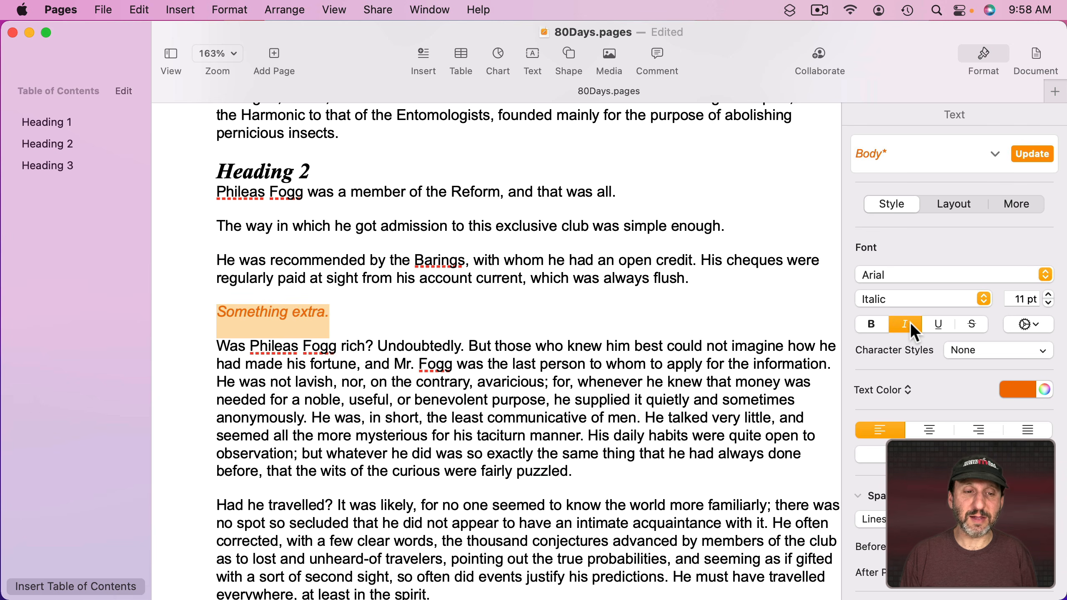
- Set the first-line and left indents of the "Something extra." paragraph to 0.25 in
left_click(941, 208)
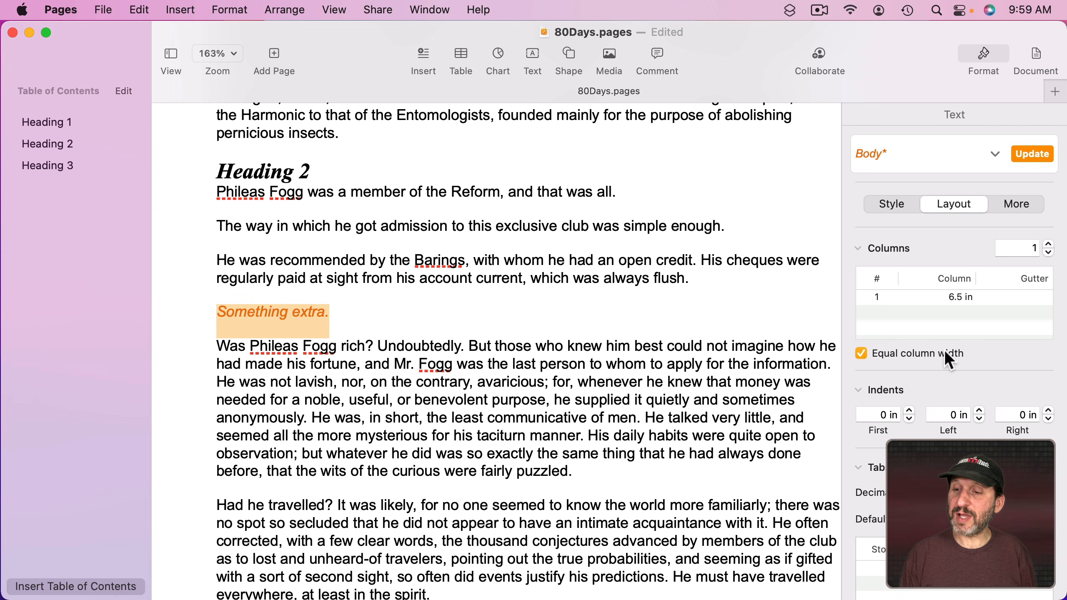
left_click(908, 410)
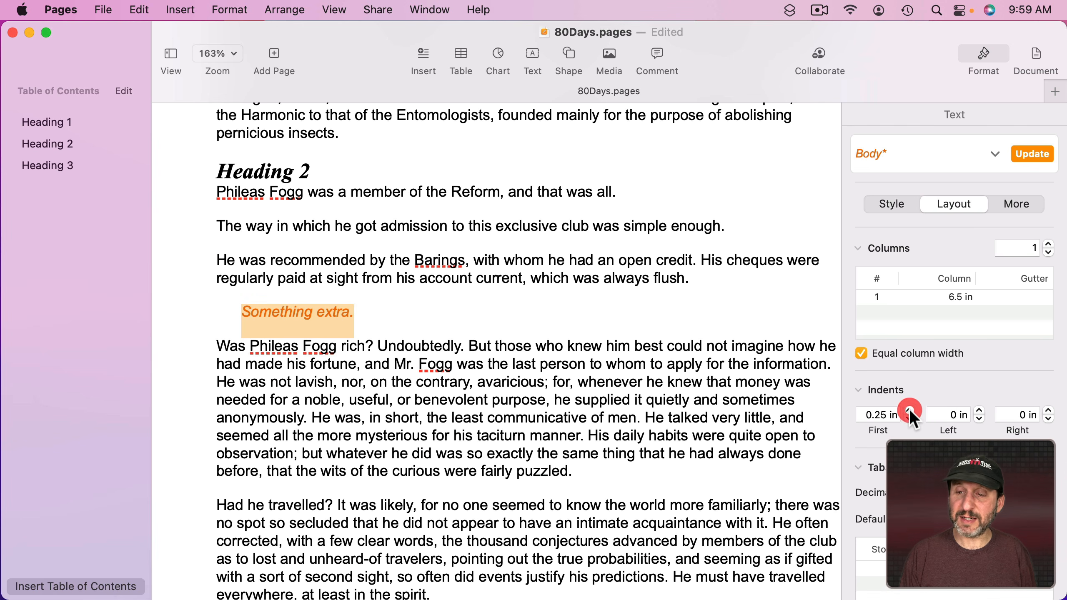
left_click(979, 410)
- Create a new paragraph style named "Note" from the "Something extra." paragraph
left_click(368, 308)
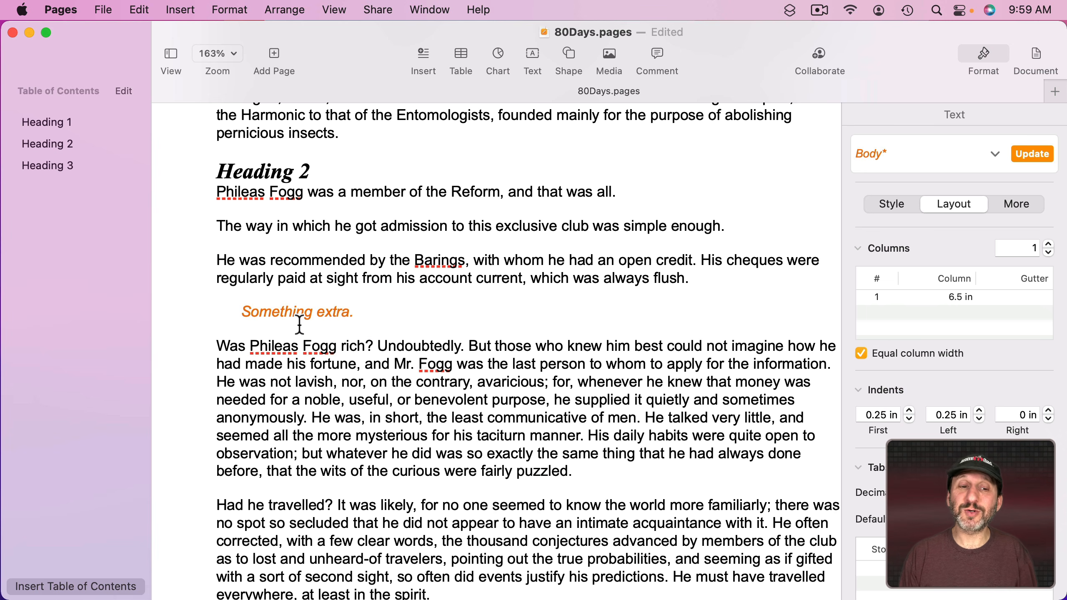
left_click(996, 157)
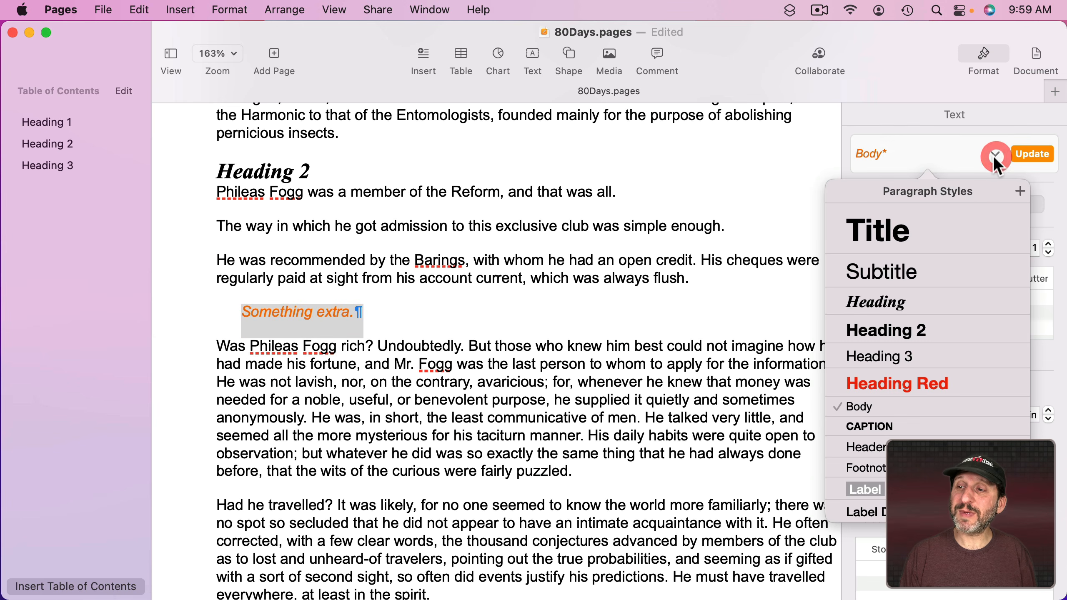
left_click(1020, 190)
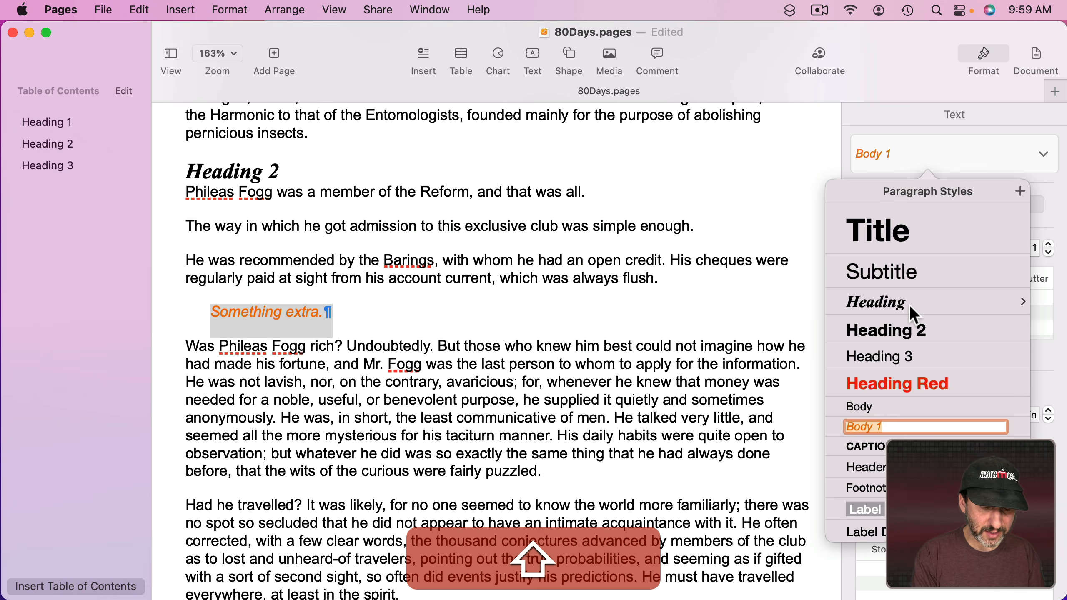
type("Note")
key("Return")
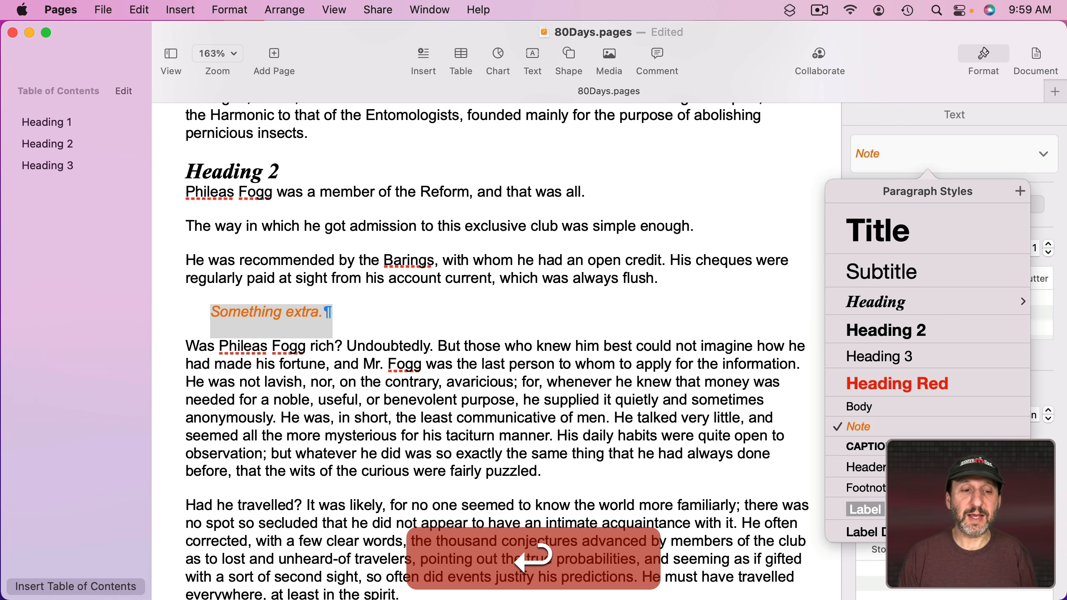
left_click(280, 317)
- Apply the Note paragraph style to the paragraph beginning "If to live in this style" above Heading 3
scroll(292, 372, "down", 1)
left_click(579, 447)
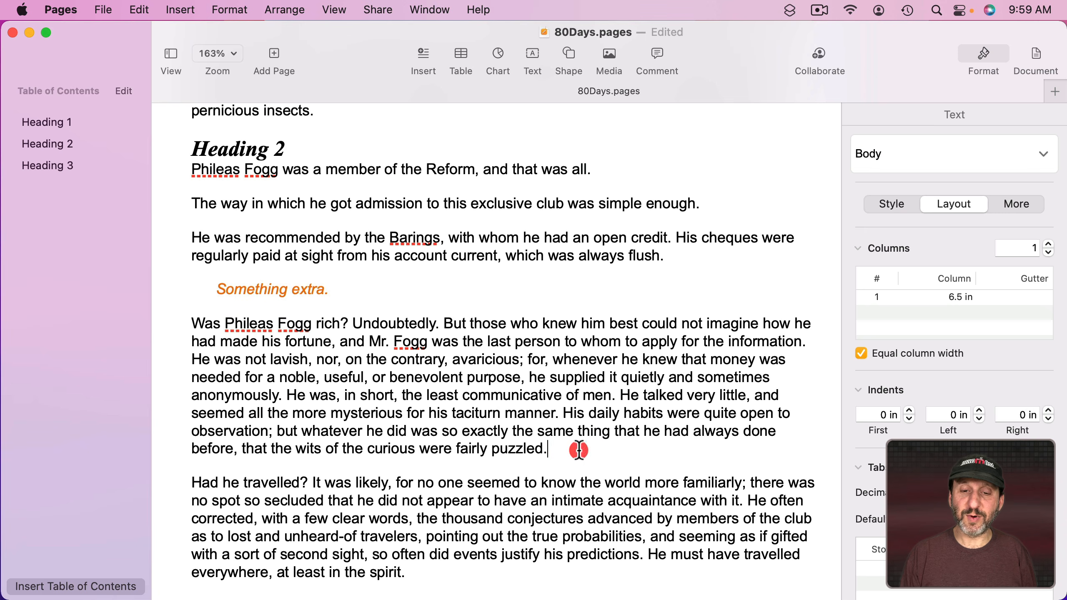
scroll(578, 448, "down", 10)
scroll(579, 448, "down", 10)
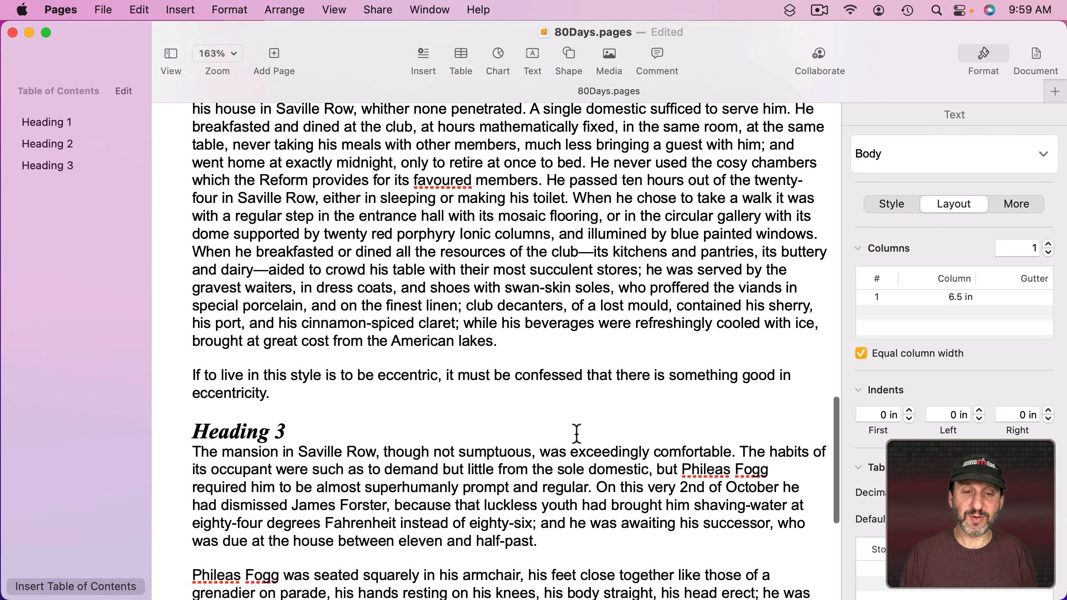
left_click_drag(280, 391, 191, 380)
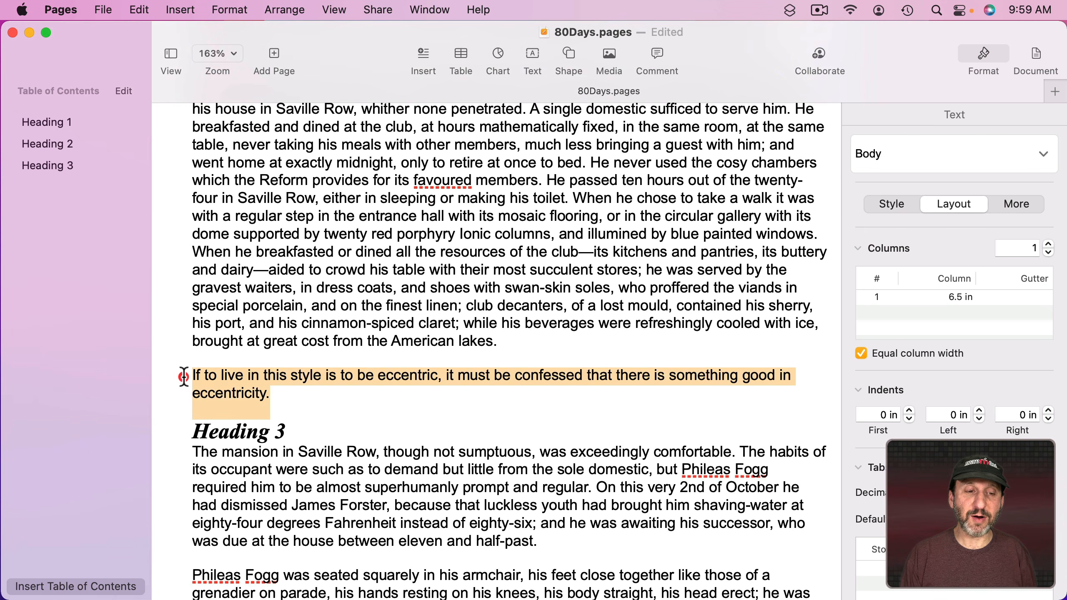
left_click(940, 155)
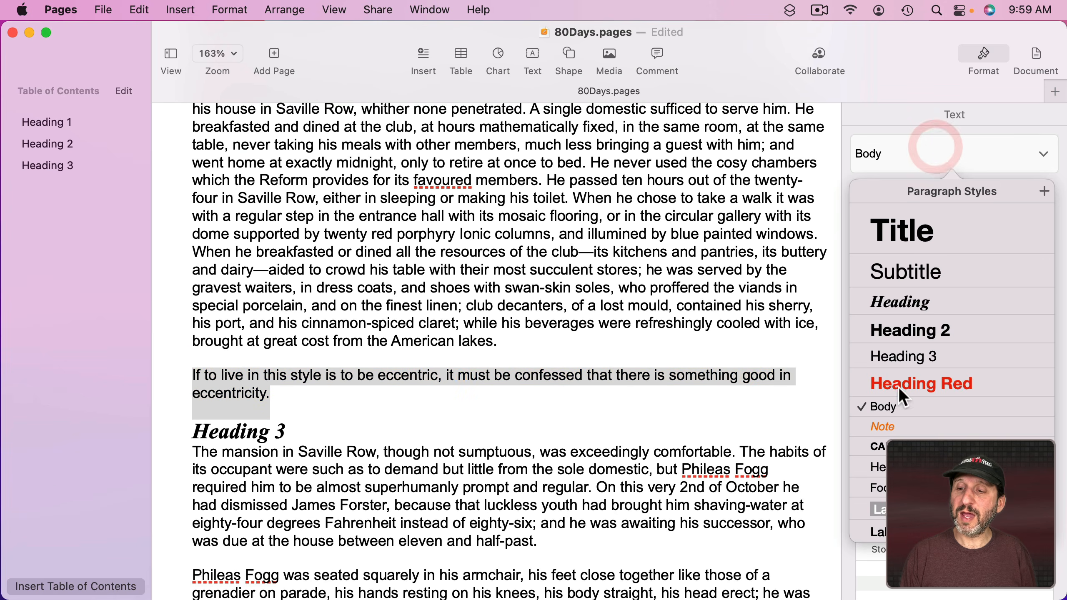
left_click(894, 424)
left_click(555, 295)
- Include the Note paragraph style in the table of contents
scroll(555, 295, "up", 15)
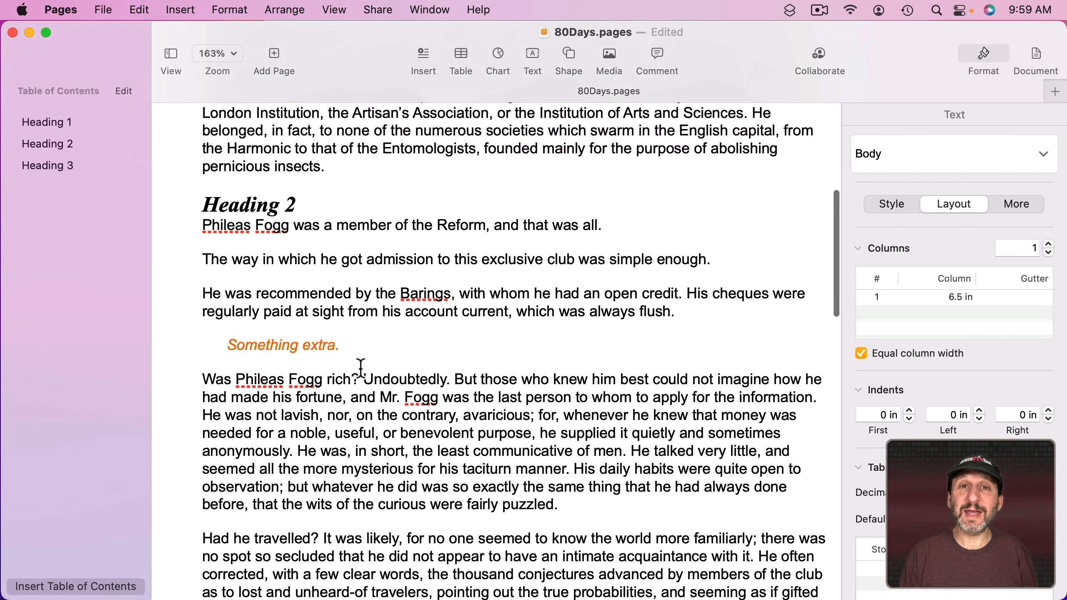
left_click(115, 91)
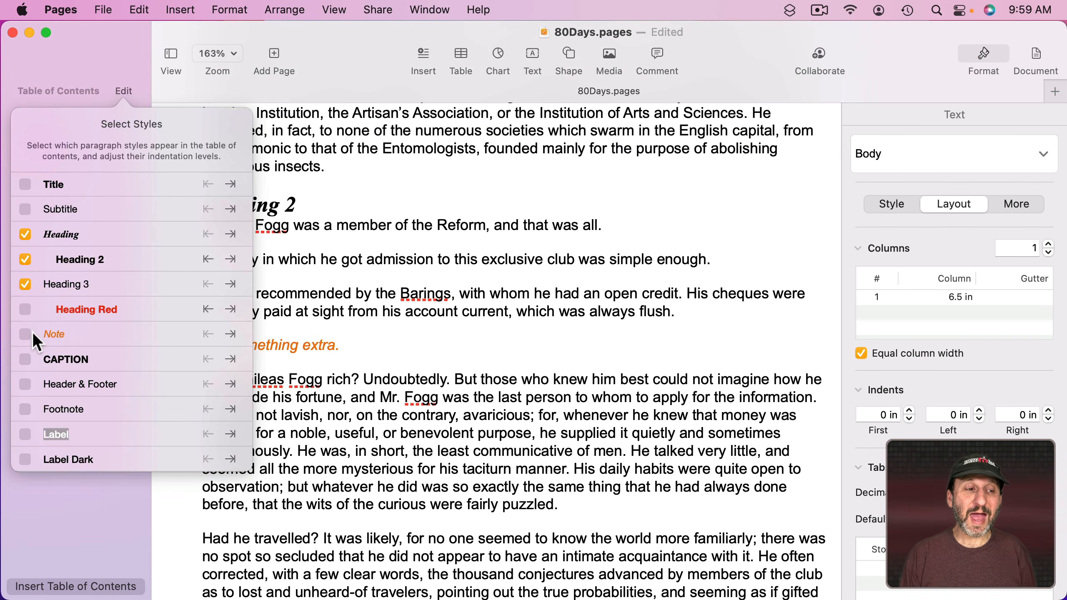
left_click(26, 335)
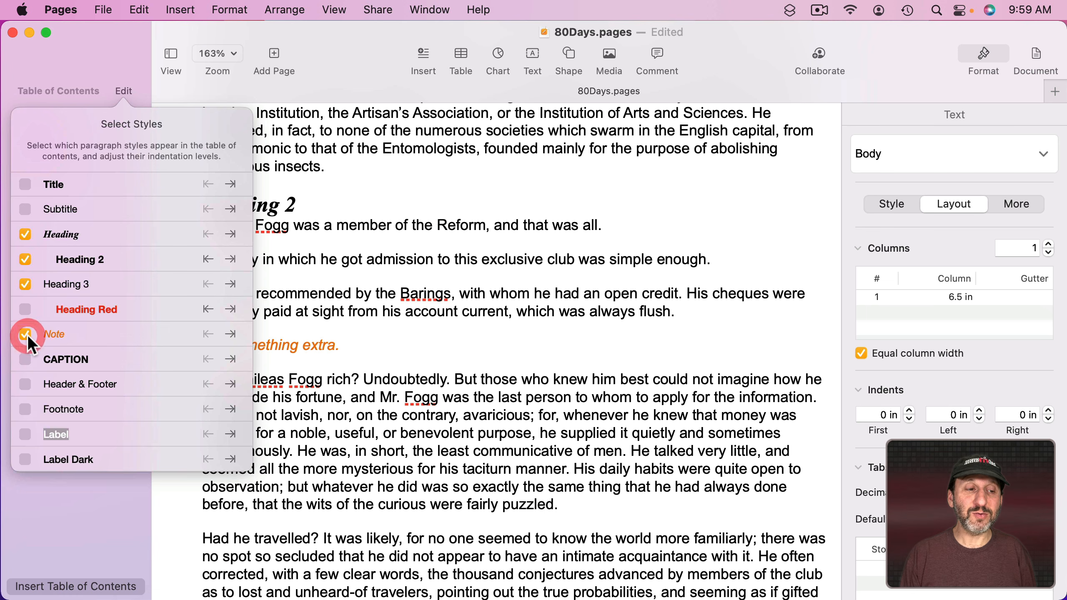
- Go to both Note paragraphs from the table of contents, "If to live in this style" and "Something extra."
left_click(101, 72)
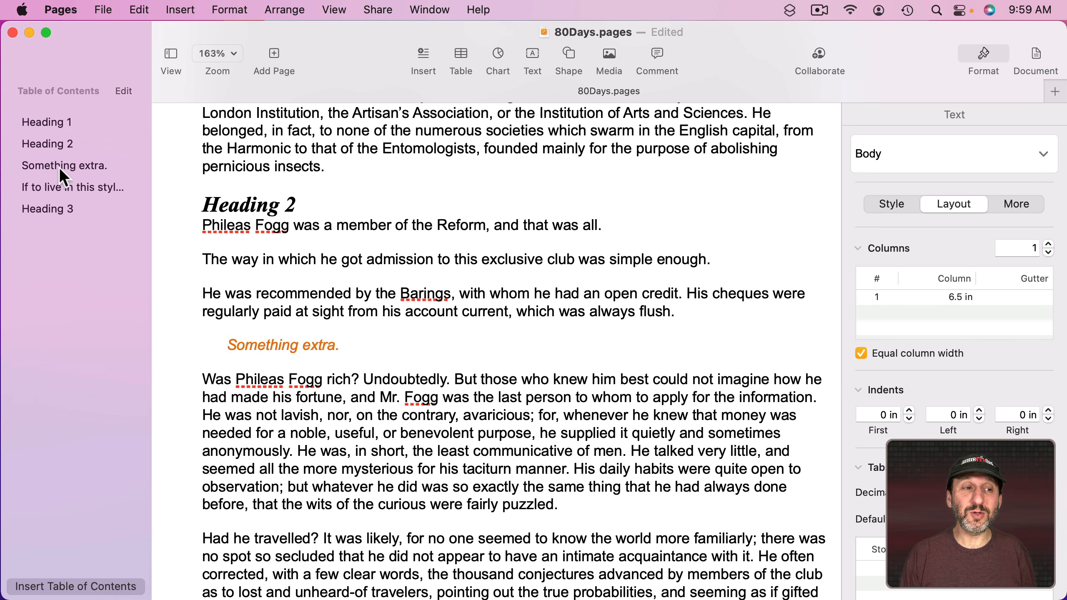
left_click(57, 184)
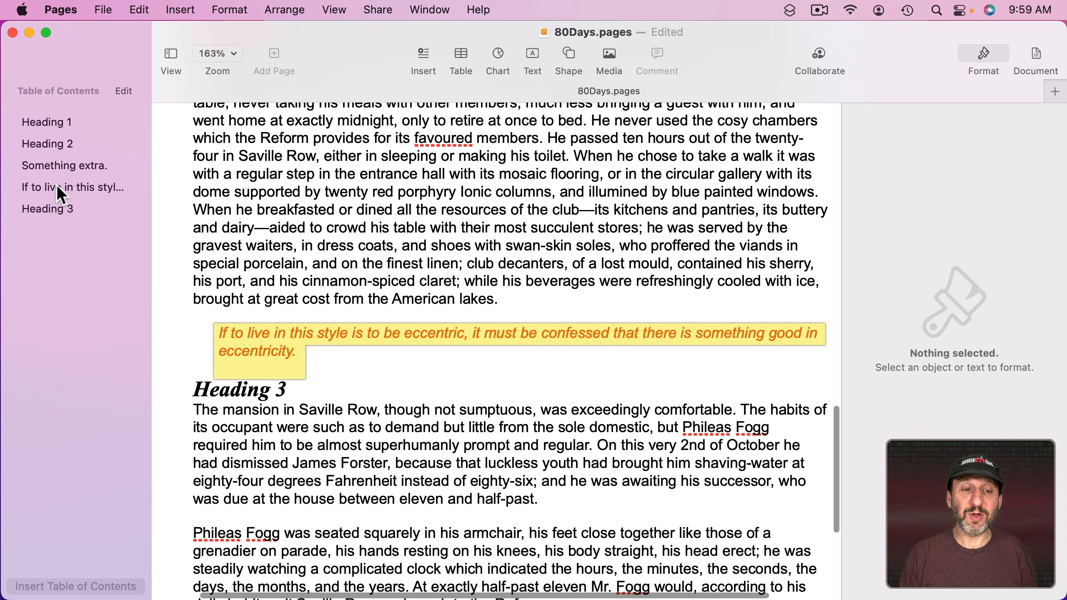
left_click(52, 161)
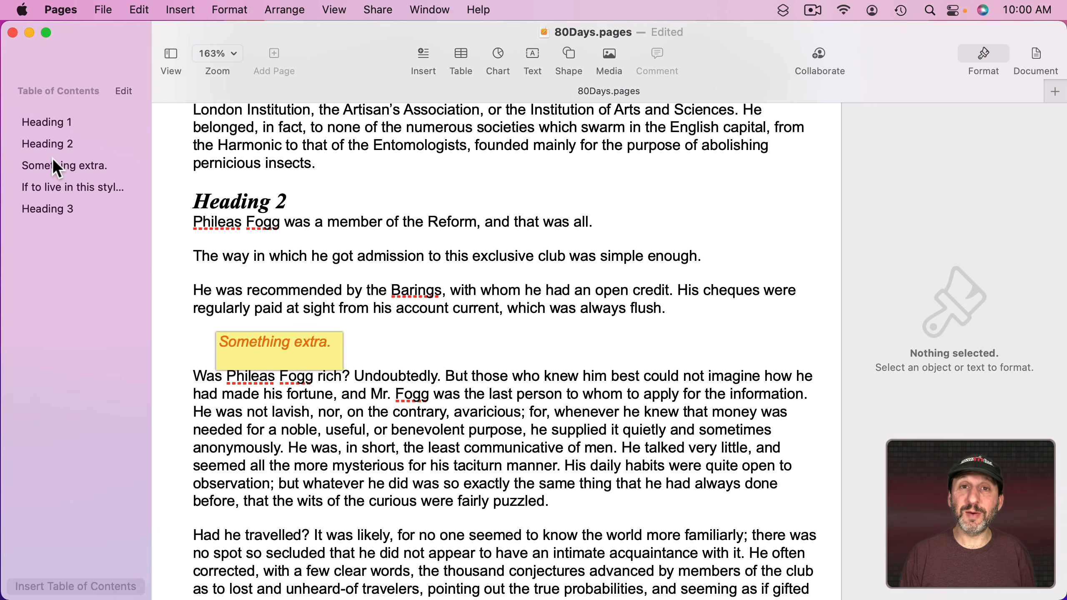
- Indent the Note style by one level in the table of contents
left_click(118, 91)
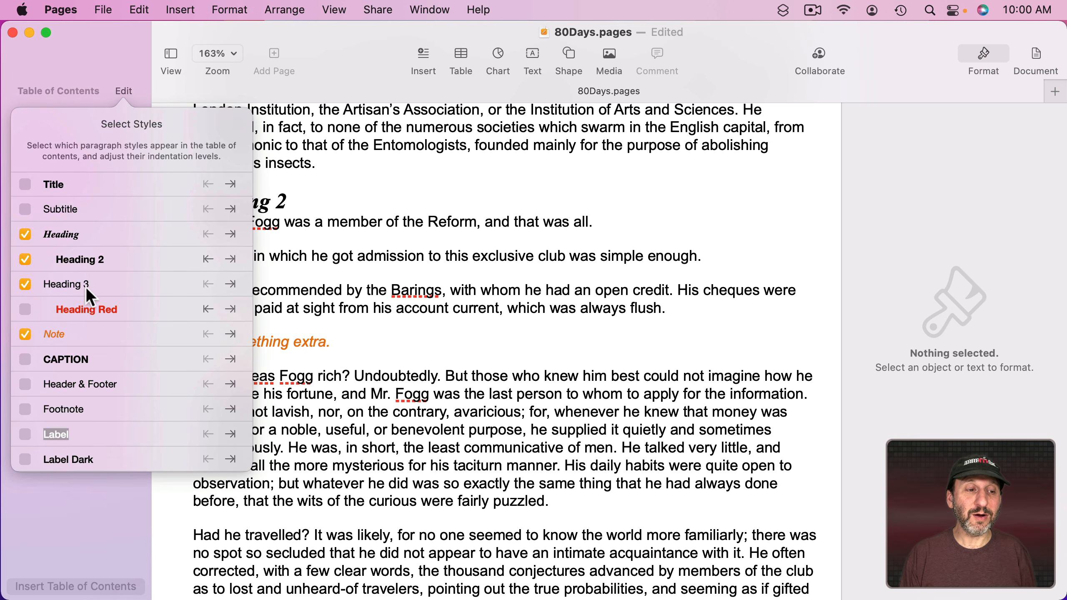
left_click(230, 335)
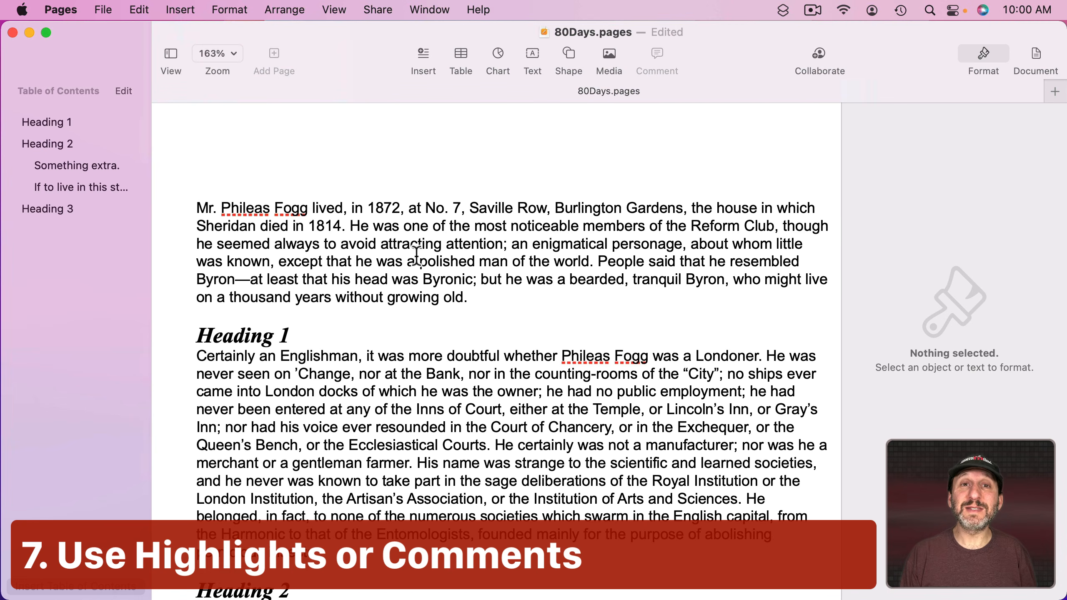
- Highlight the word "enigmatical" in the first paragraph and show the list of highlights and comments beside the document
left_click(558, 243)
double_click(558, 244)
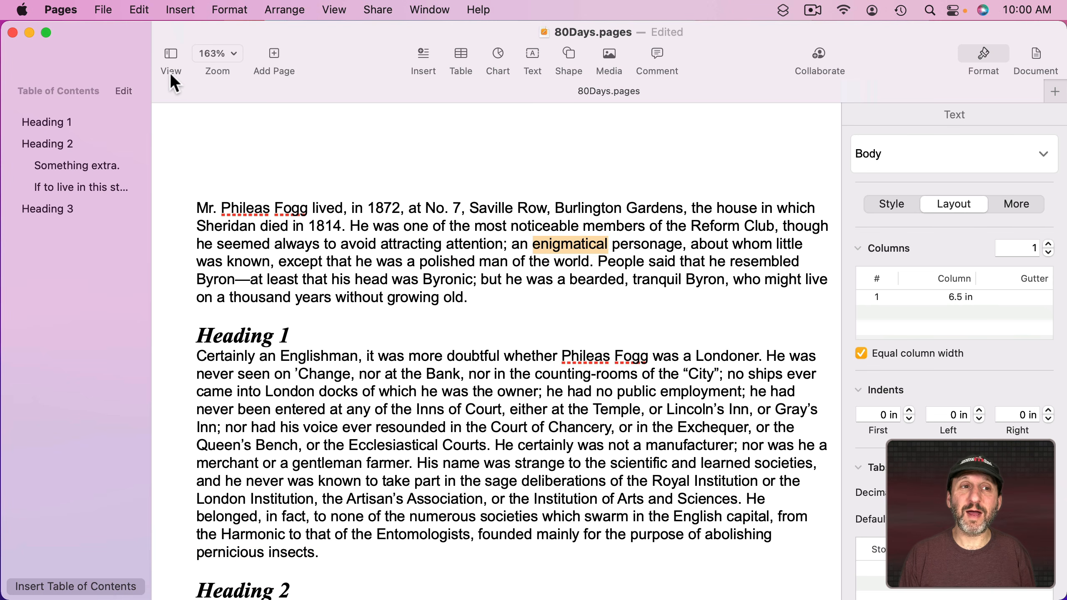
left_click(179, 10)
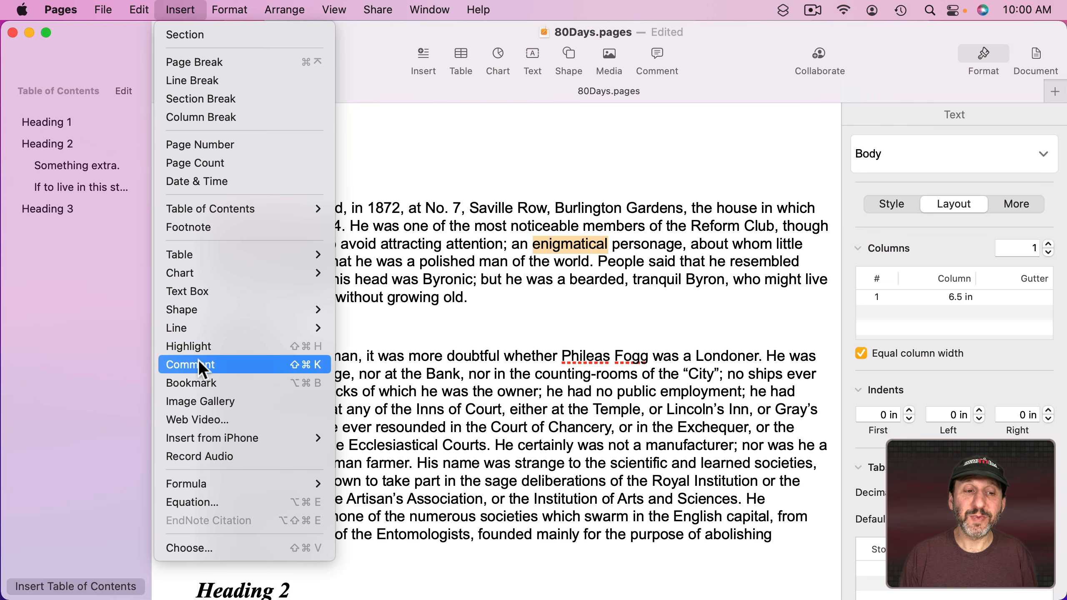
left_click(204, 348)
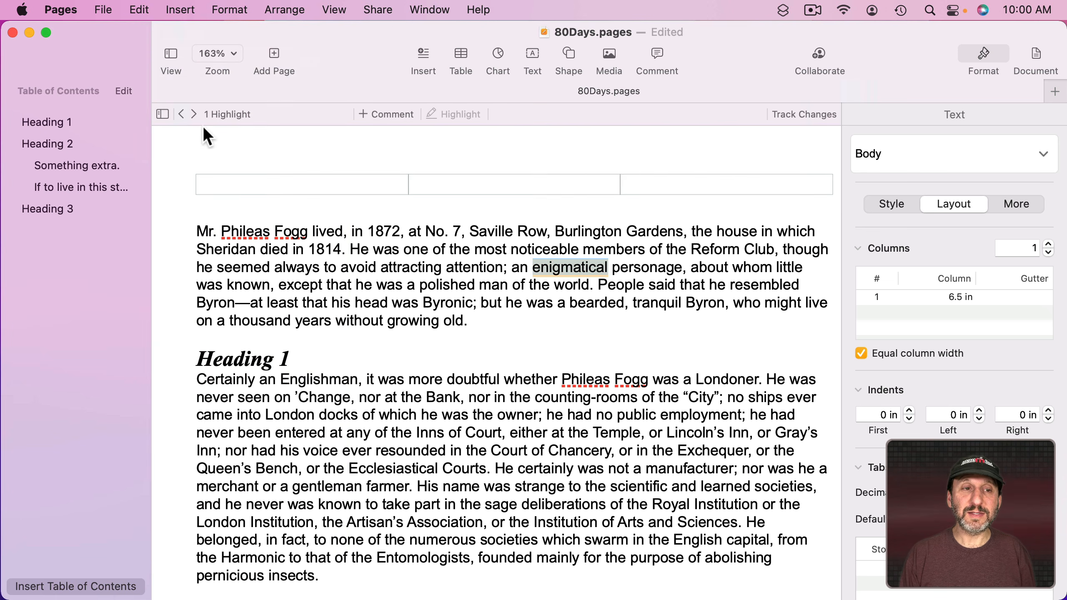
left_click(162, 114)
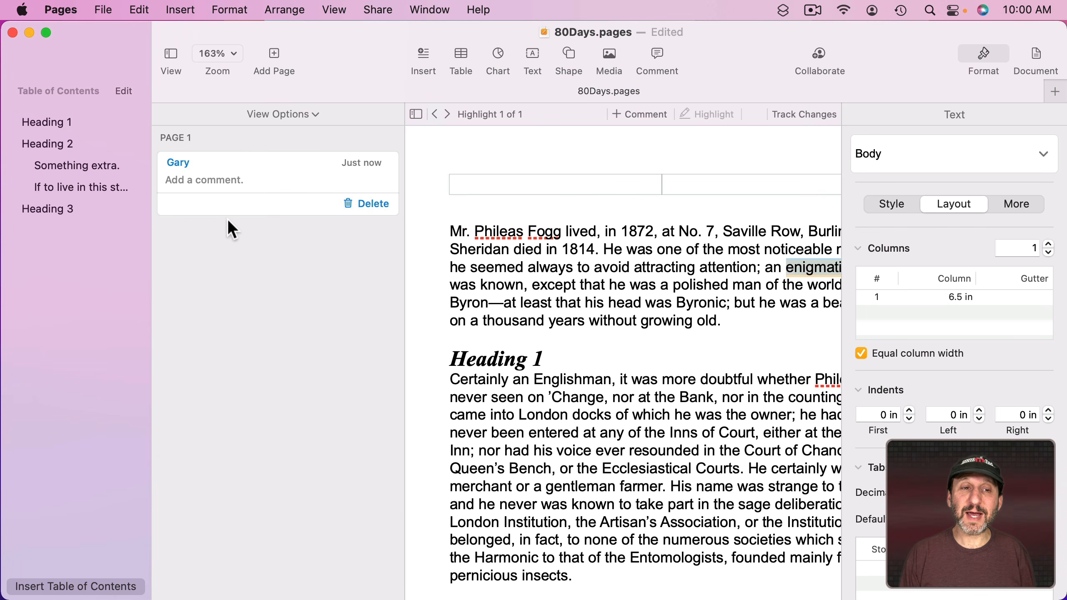
left_click(223, 183)
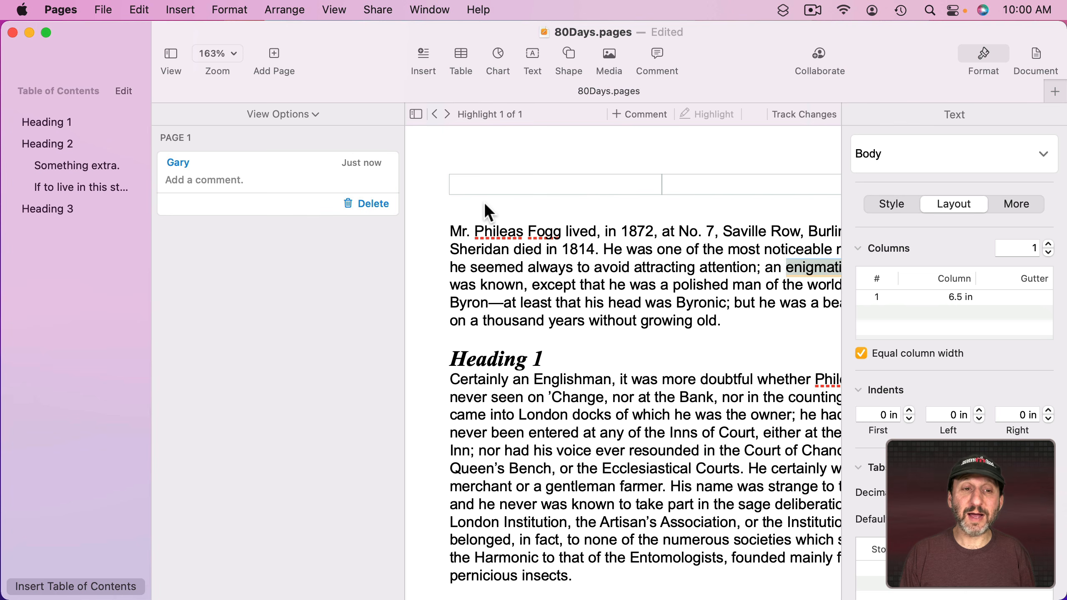
- Highlight the phrase "Inns of Court" in the paragraph under Heading 1
left_click_drag(672, 433, 732, 435)
left_click(181, 9)
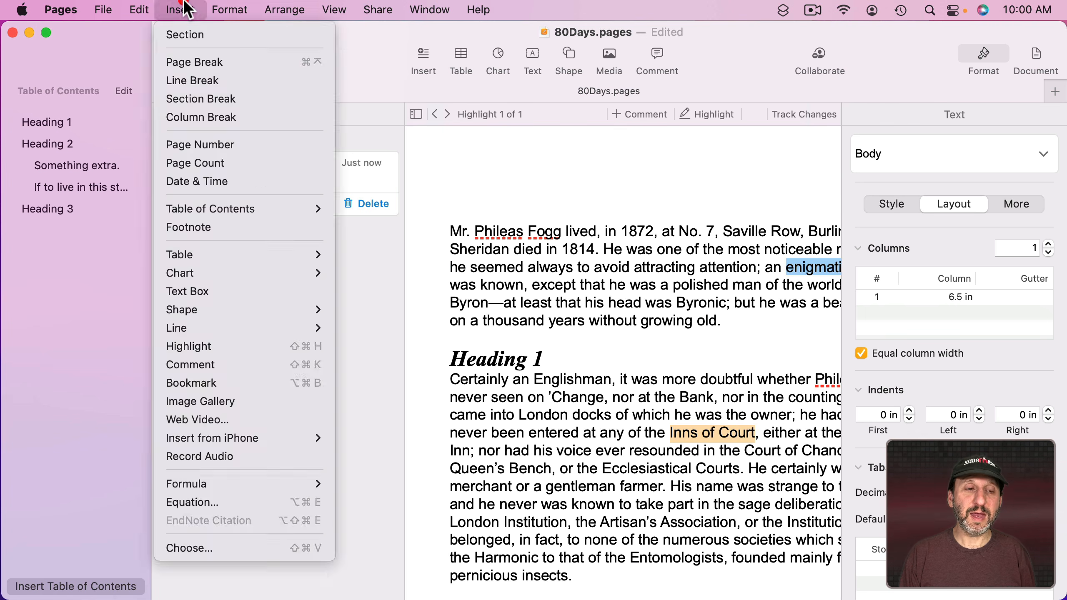
left_click(209, 345)
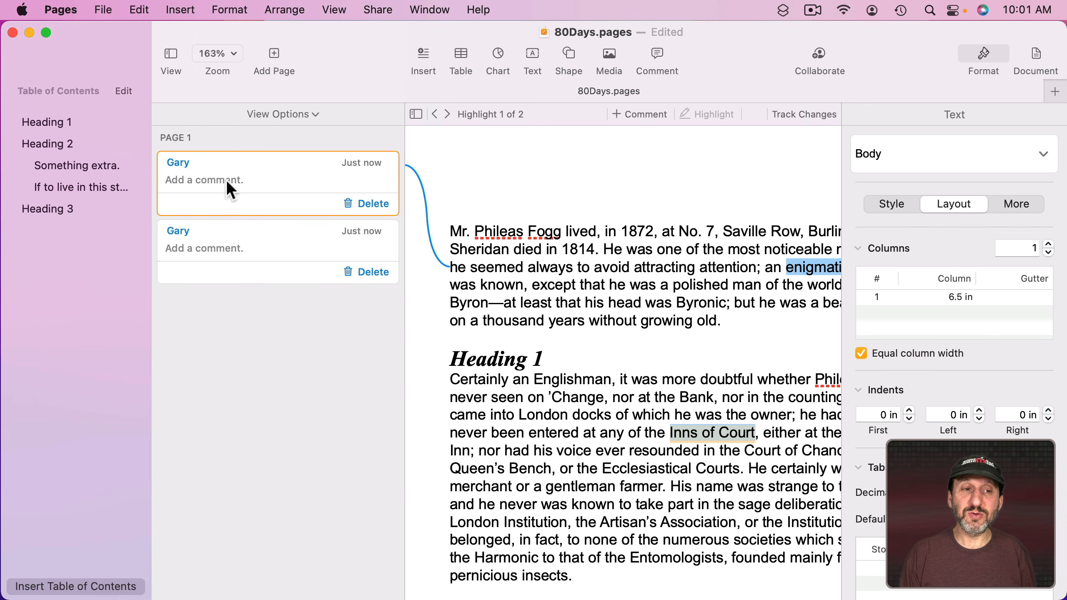
- Add the comment "Whatever" to the "enigmatical" highlight
left_click(195, 182)
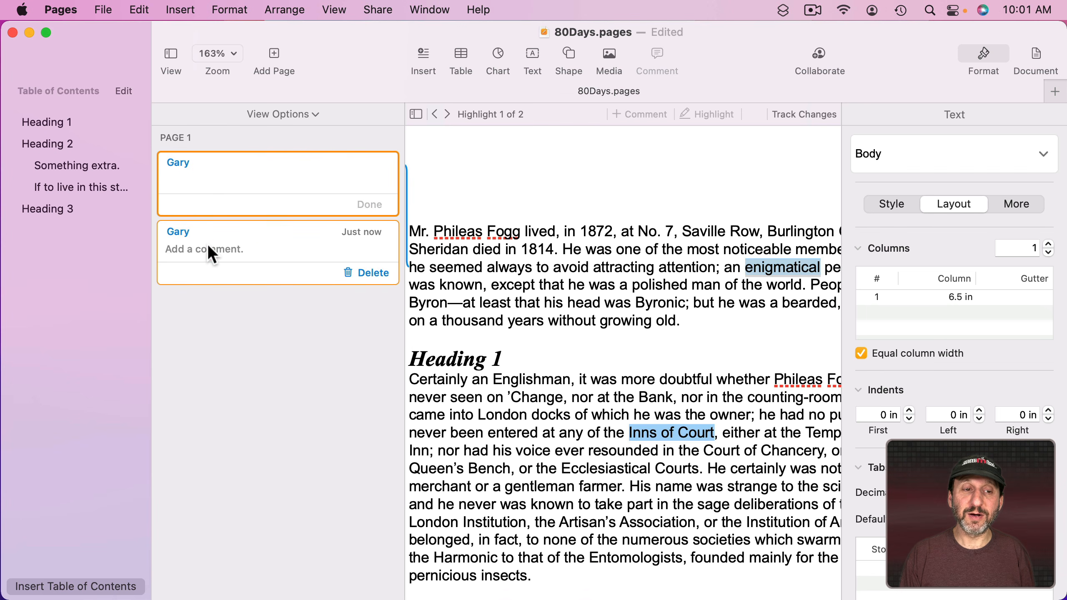
type("Whatever")
left_click(292, 267)
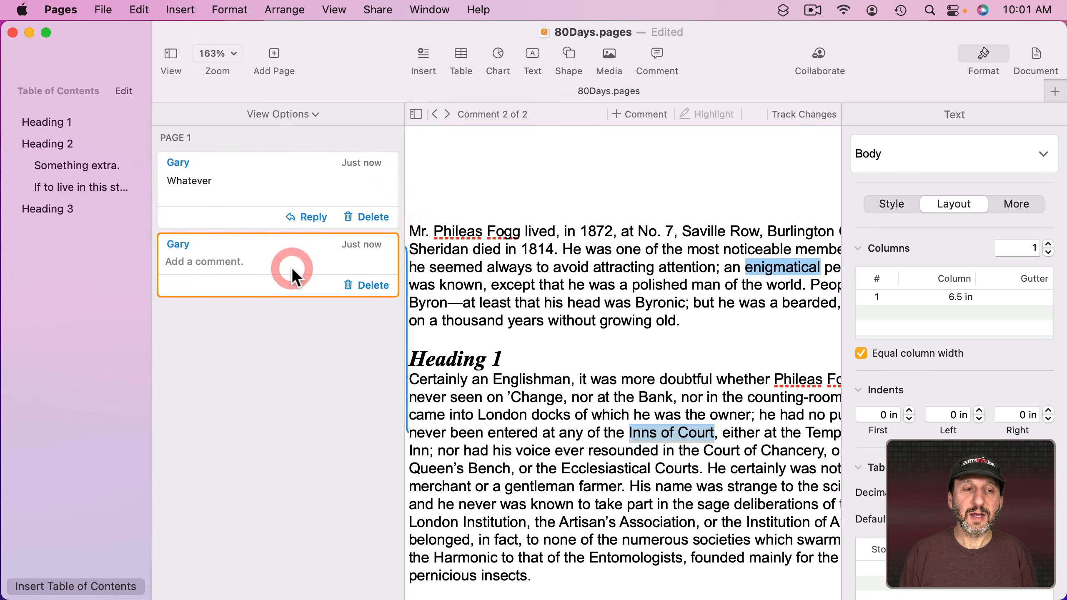
- Leave the "Inns of Court" comment empty, hide the comments list, and view the comment on "enigmatical" in the text
left_click(243, 259)
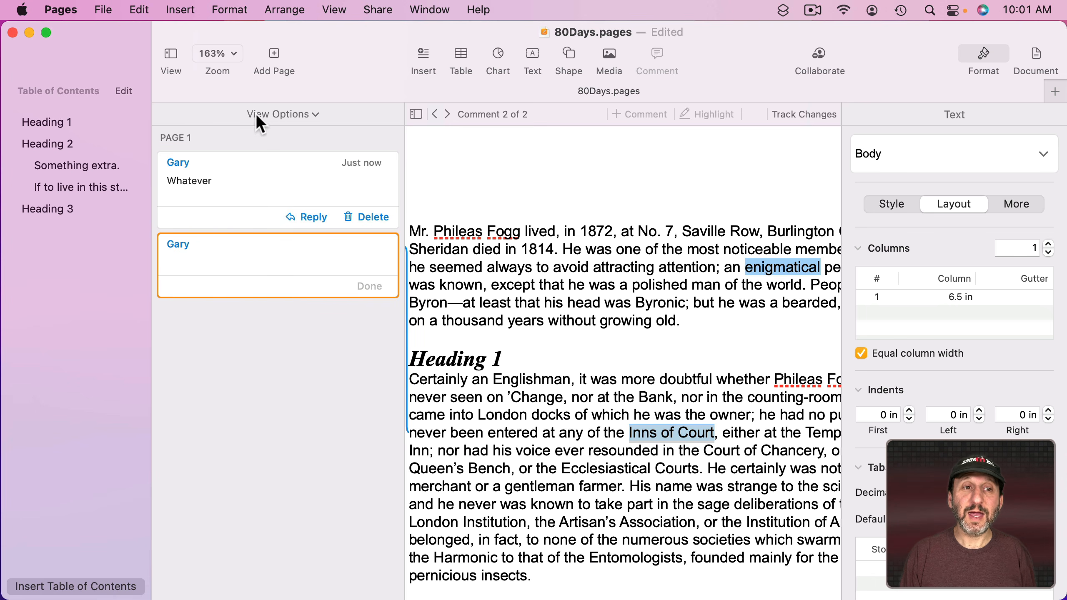
left_click(417, 113)
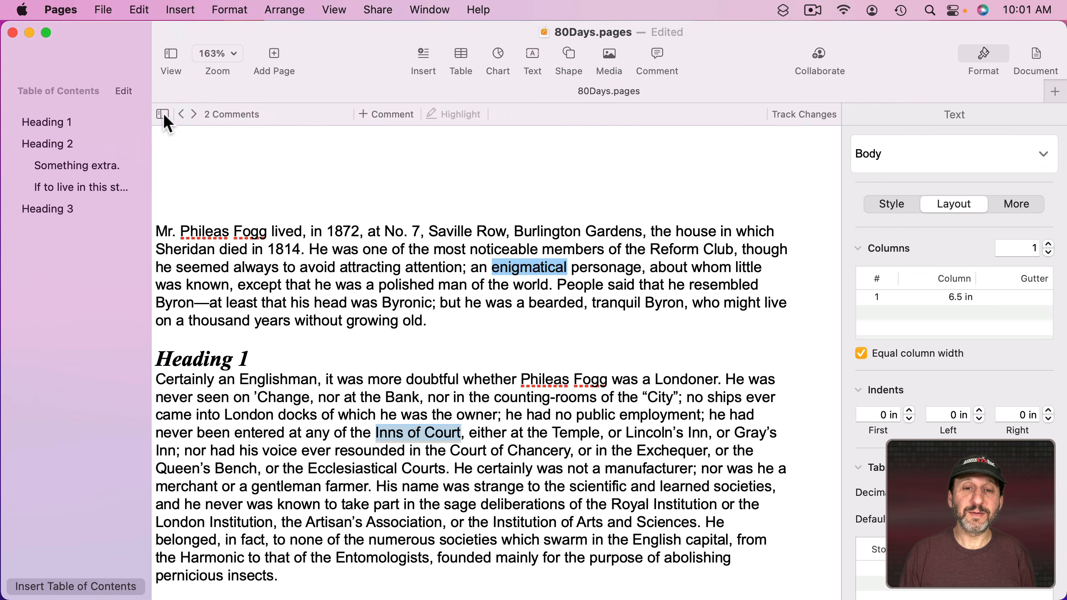
mouse_move(554, 267)
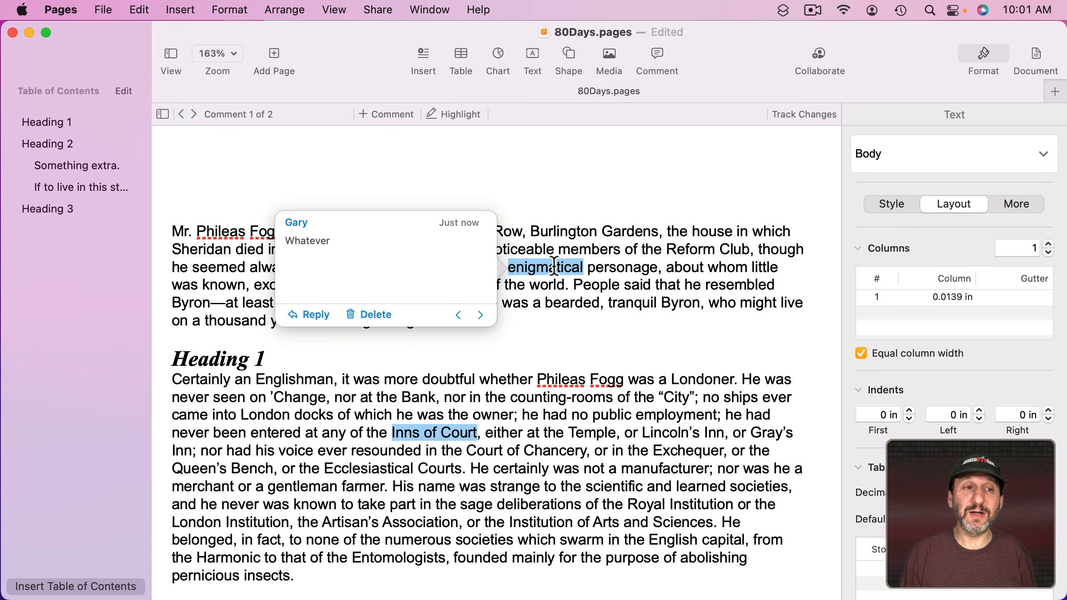
- Attach the comment "Something" to the phrase "public employment" under Heading 1
left_click(179, 10)
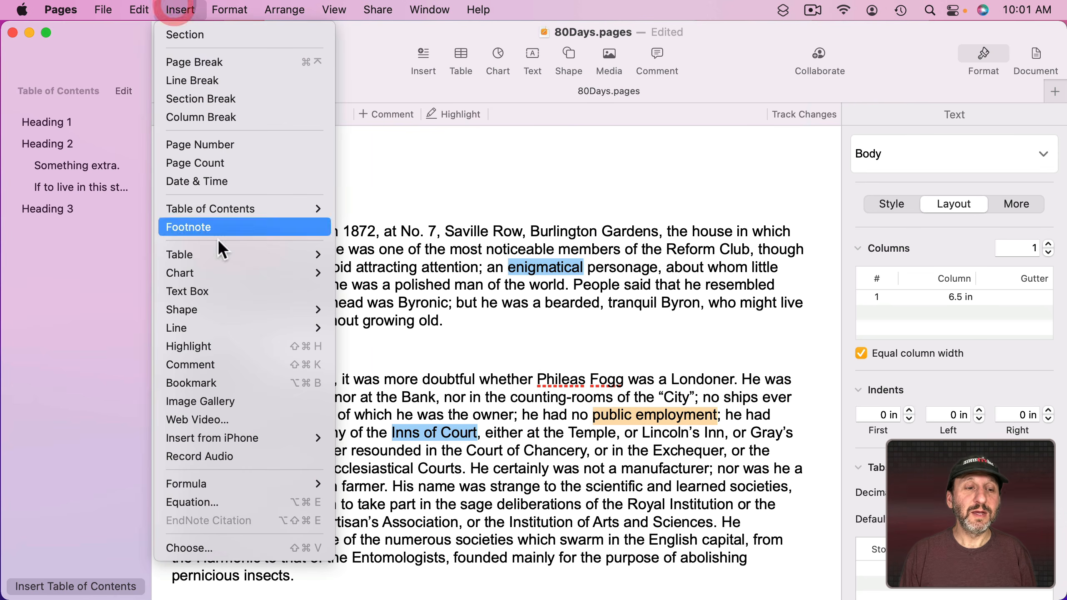
left_click(225, 362)
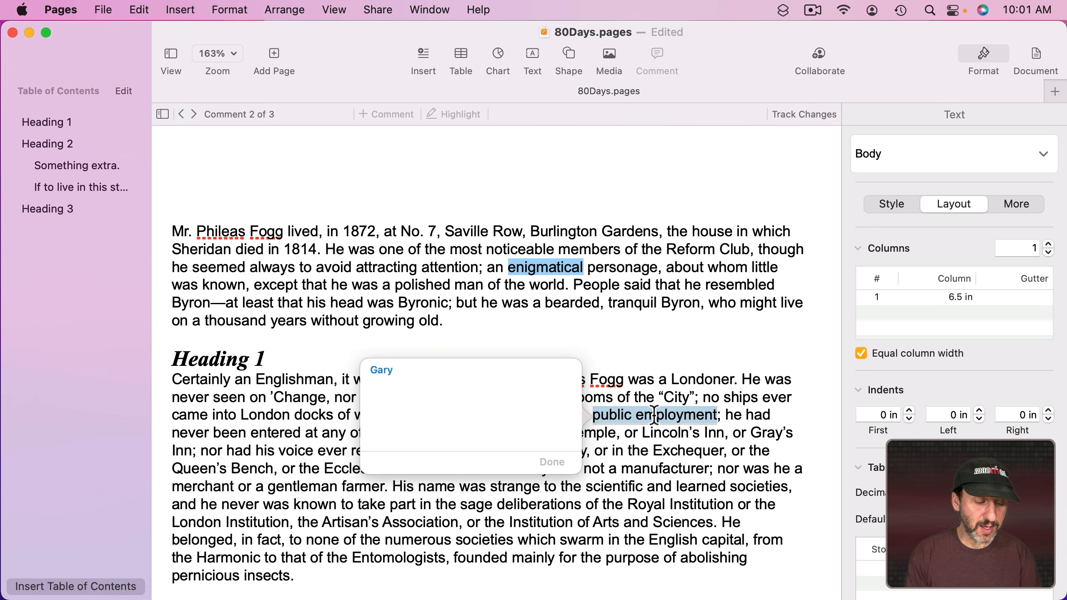
type("Something")
left_click(621, 450)
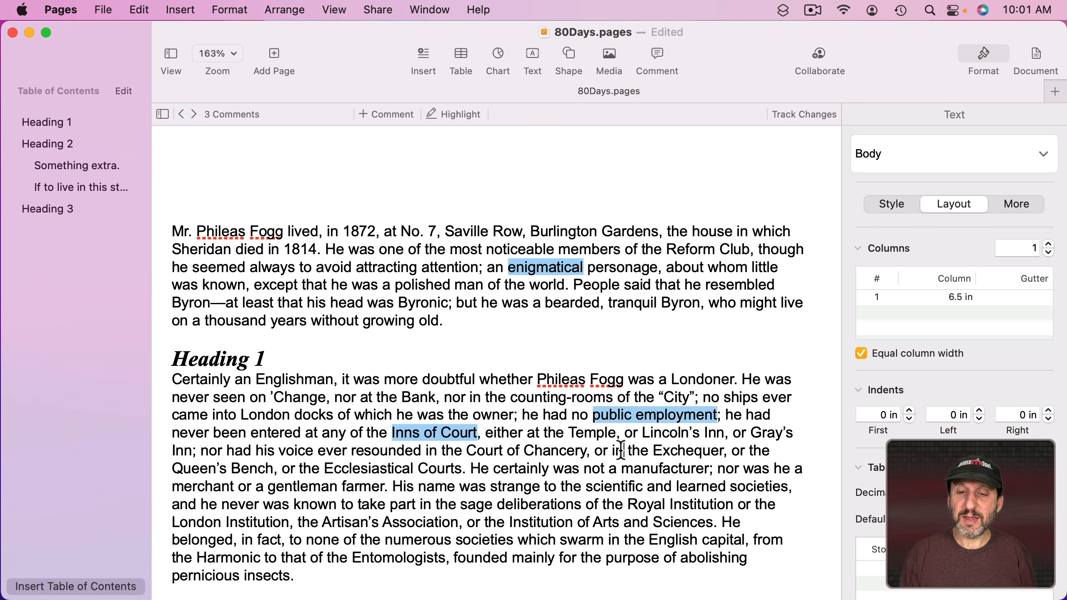
- Show the comments list again and go through its entries one by one
mouse_move(230, 184)
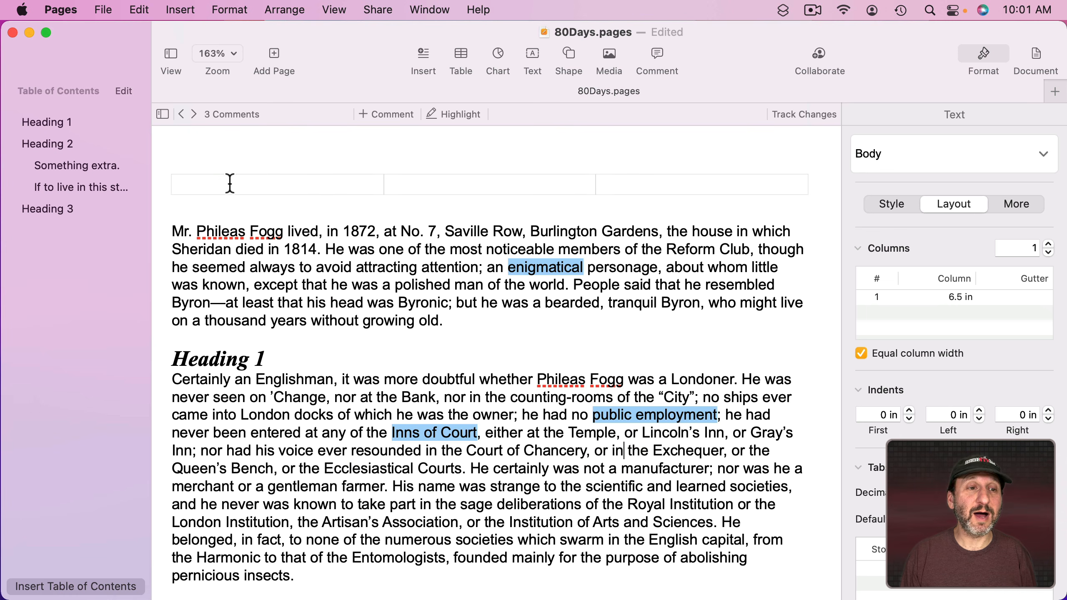
left_click(162, 113)
left_click(269, 290)
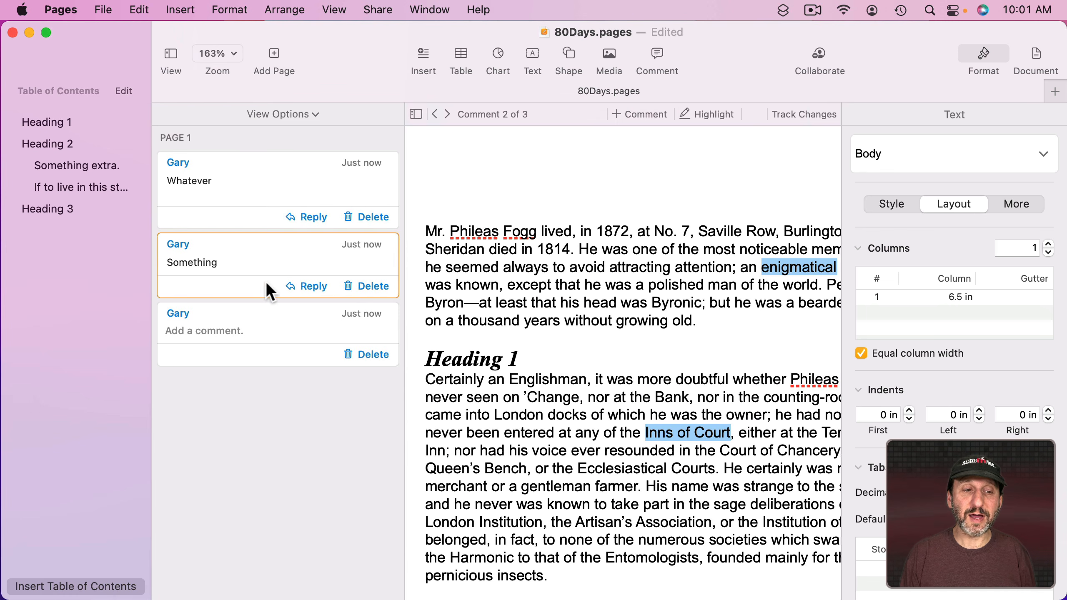
left_click(235, 326)
left_click(212, 275)
left_click(218, 189)
left_click(310, 334)
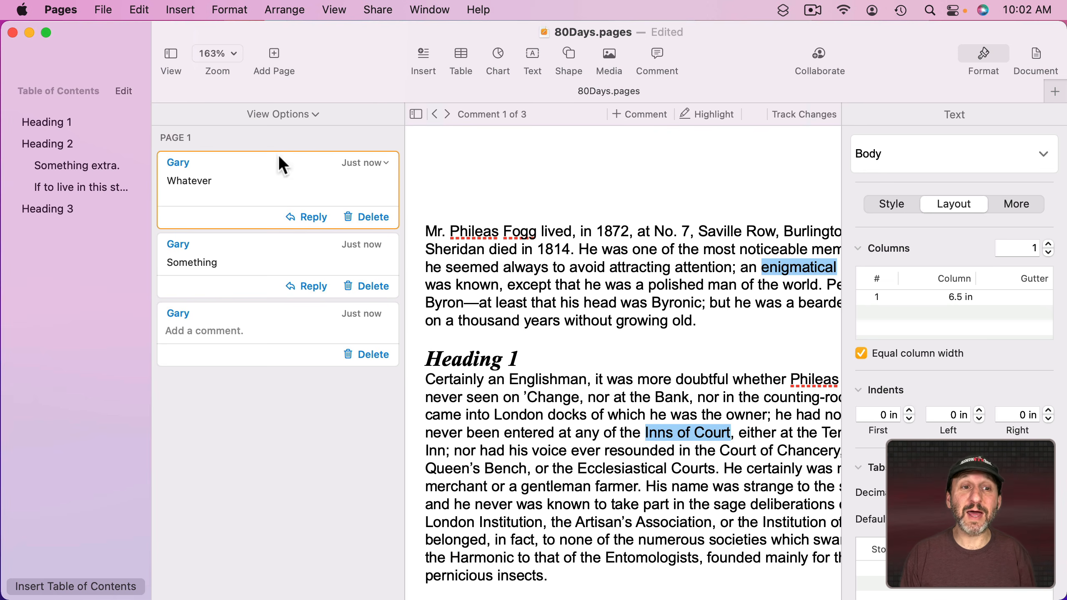
- Check the sorting and author filter options of the comments list without changing them
left_click(282, 114)
mouse_move(261, 157)
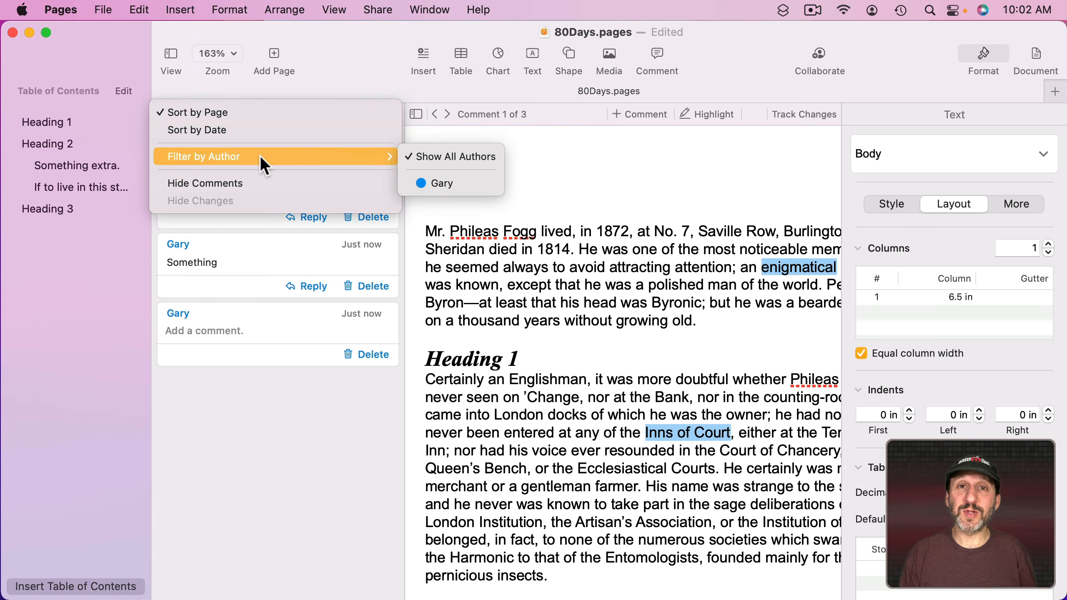
left_click(223, 436)
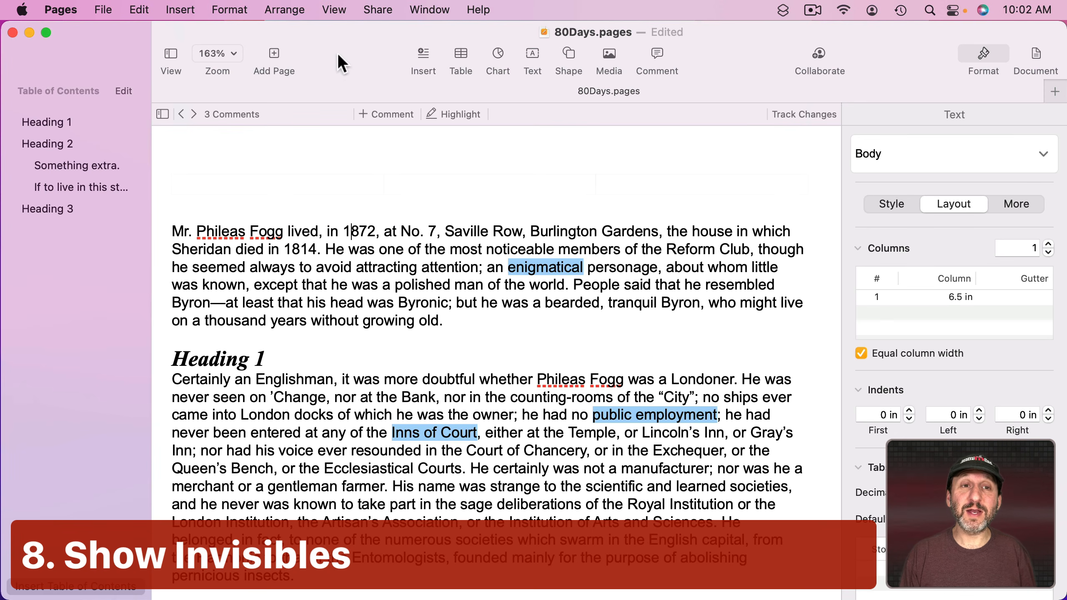
- Show the invisible characters and examine the paragraph mark after "growing old."
left_click(334, 9)
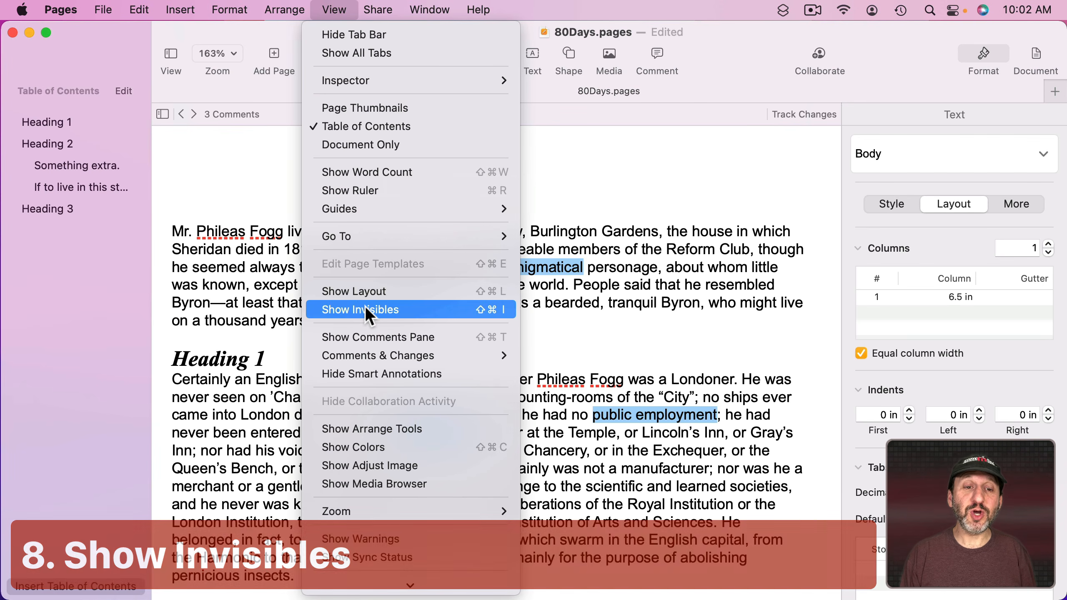
left_click(364, 309)
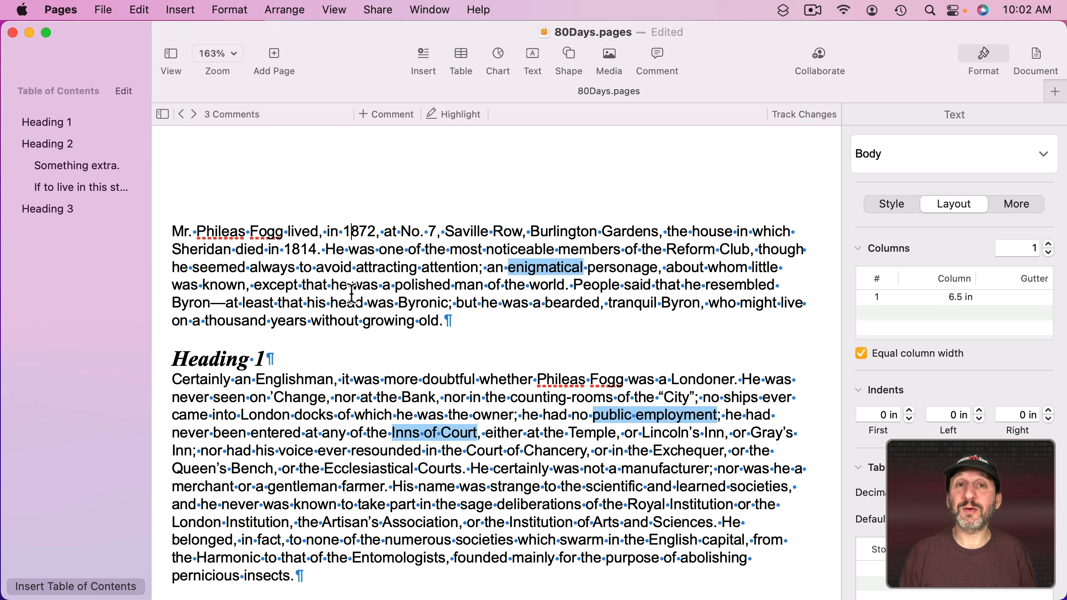
left_click(476, 321)
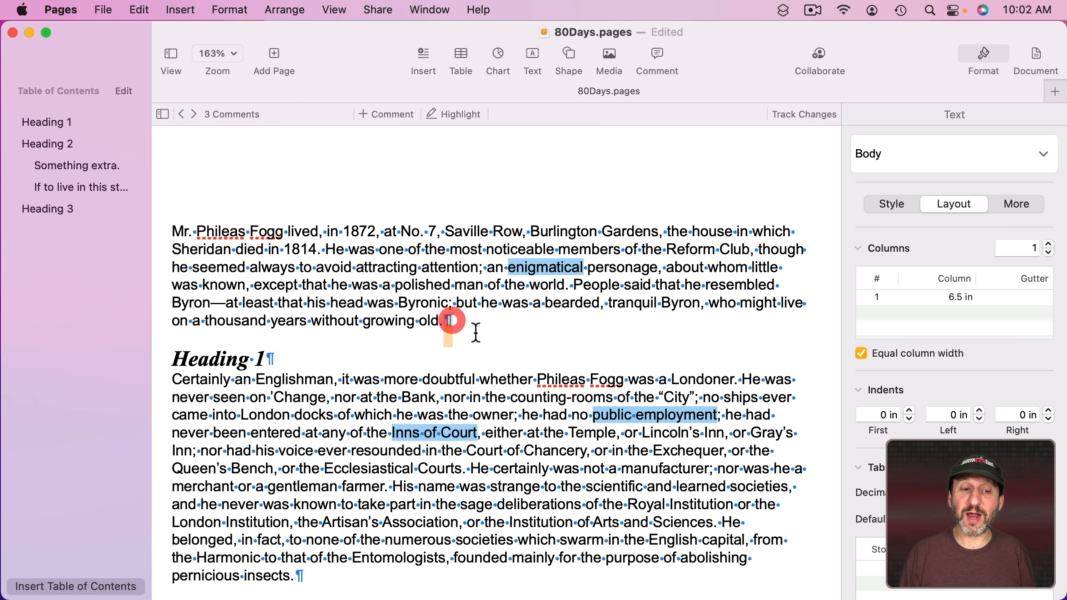
- Try an empty paragraph and a tab after "growing old.", removing each one again
left_click(478, 320)
key("Return")
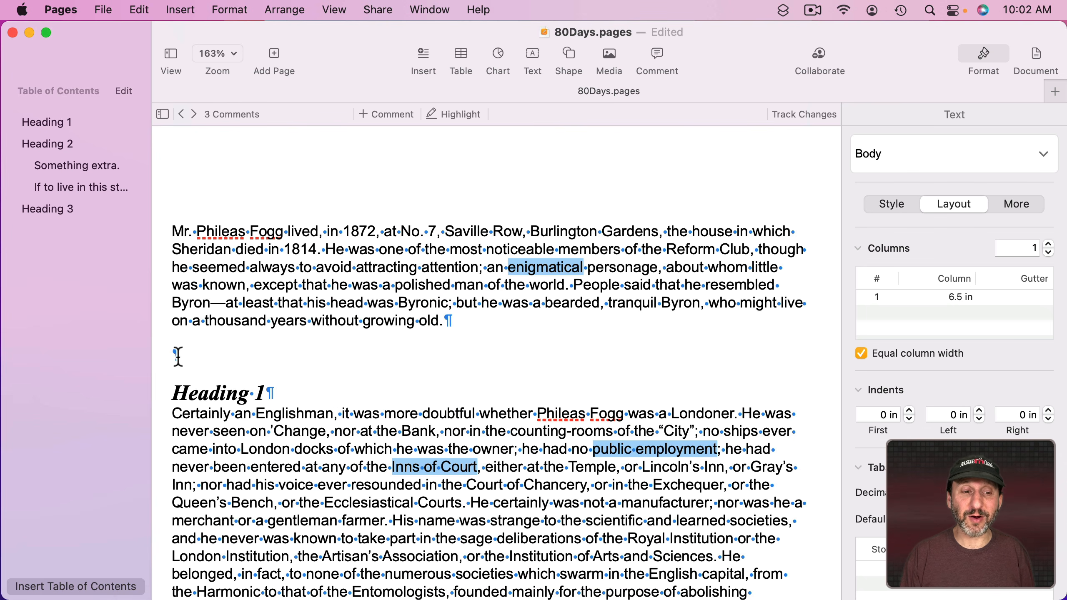
key("BackSpace")
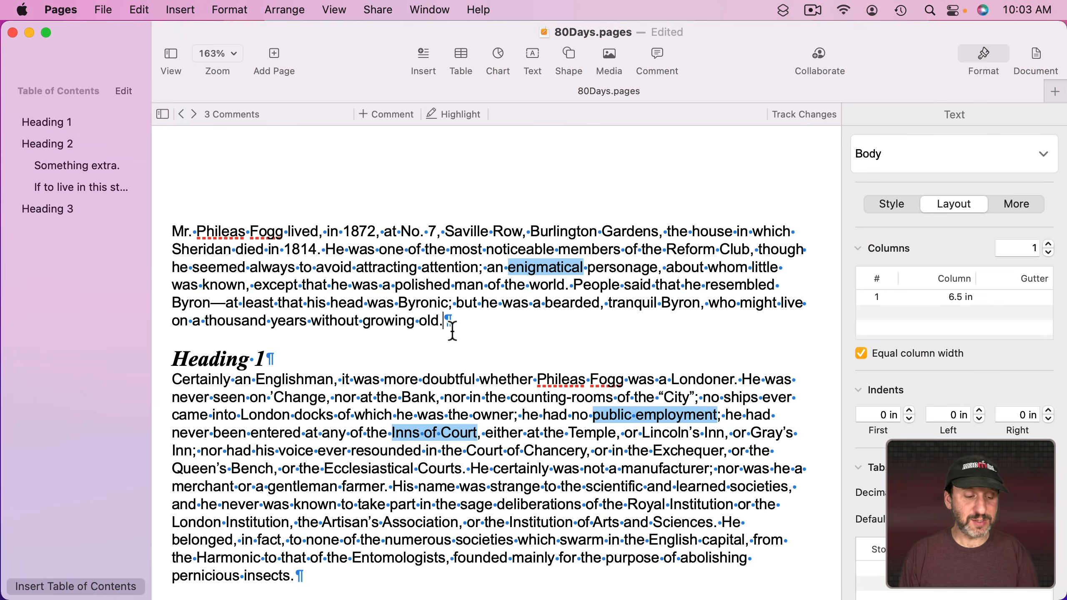
key("Tab")
key("super+z")
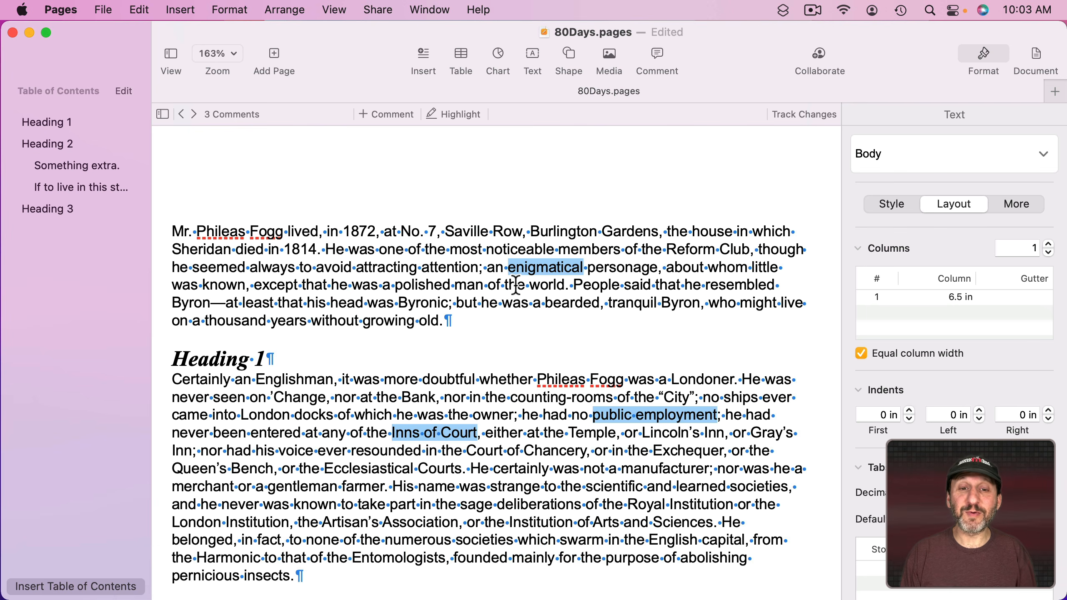
- Try an extra space before "most noticeable" in the first paragraph and delete it again
left_click(454, 250)
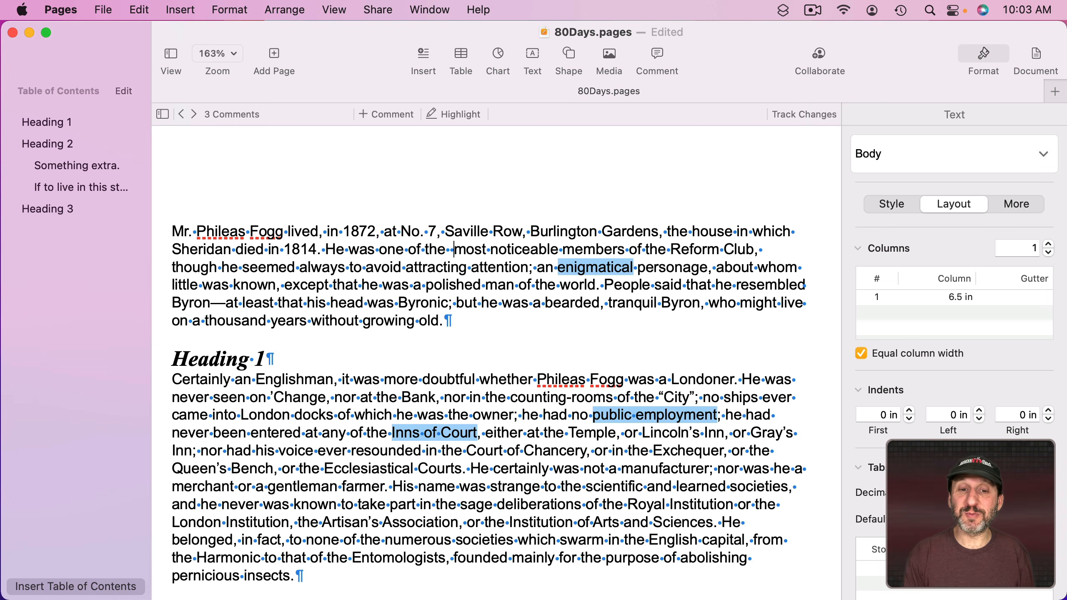
key("BackSpace")
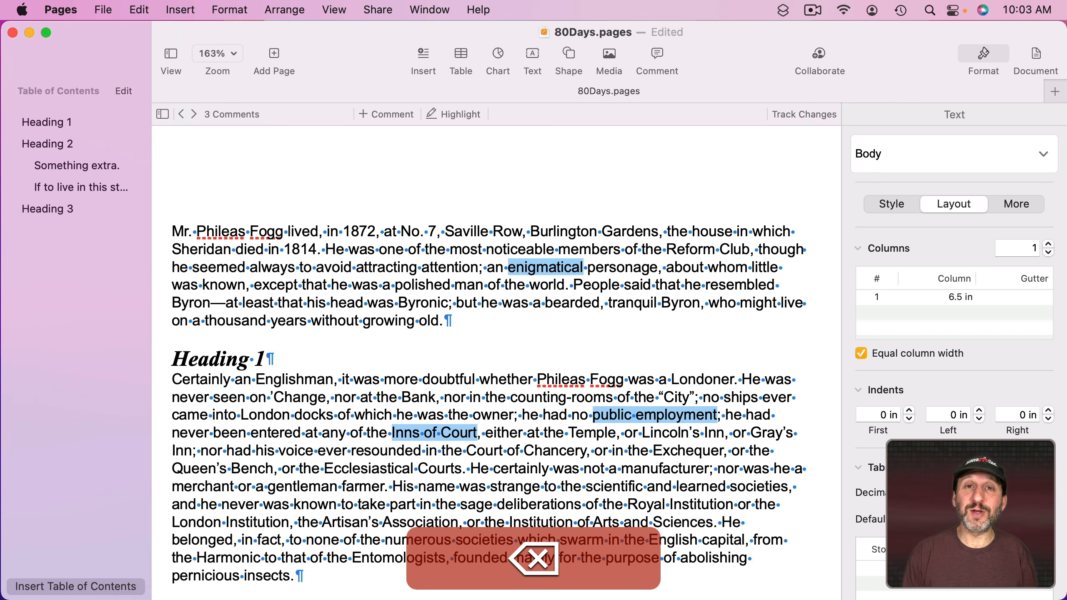
- Hide the invisible characters in the document
key("super+shift+i")
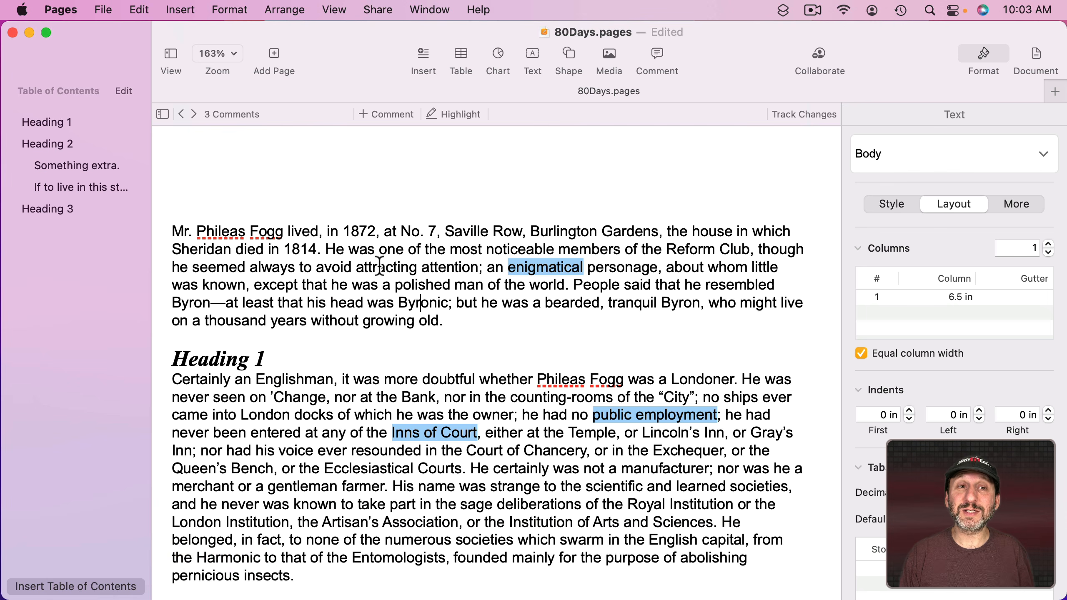
- Show the word count and use it to check the available count types and the first paragraph's own count
left_click(322, 13)
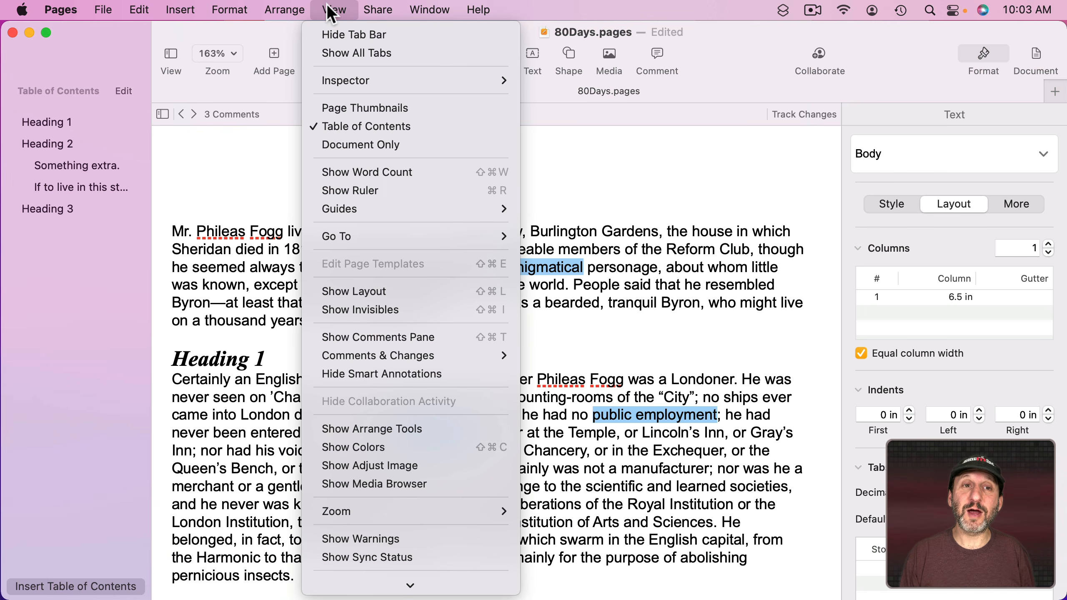
left_click(361, 172)
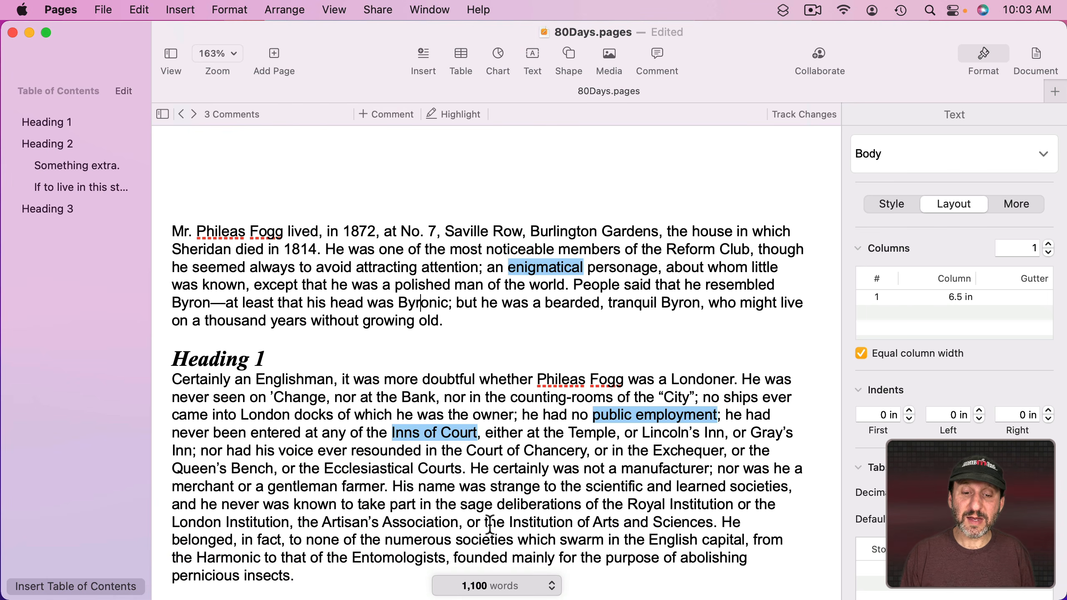
left_click(546, 586)
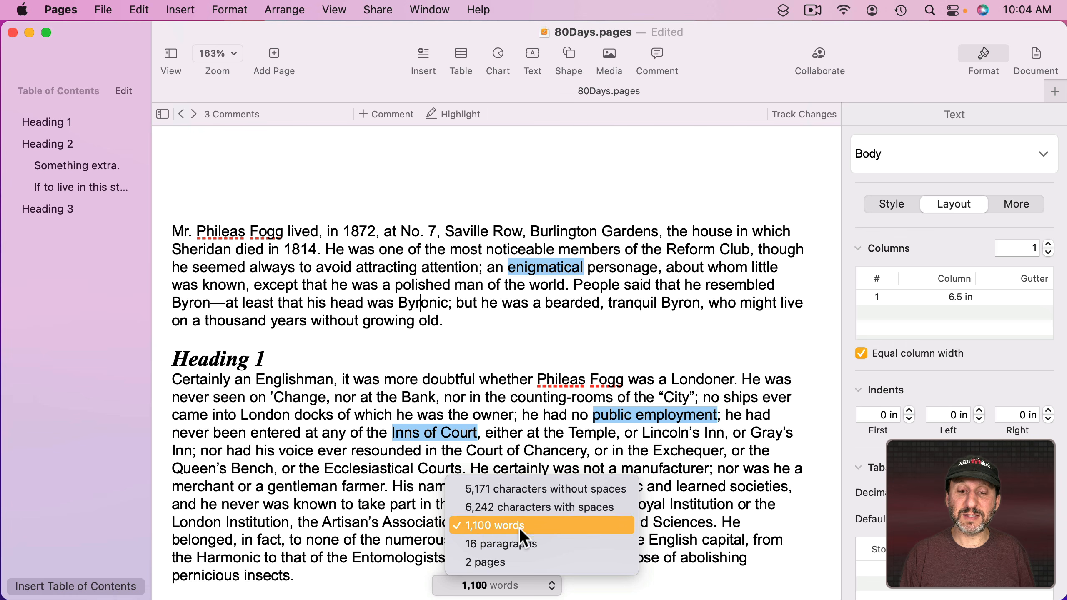
left_click(514, 586)
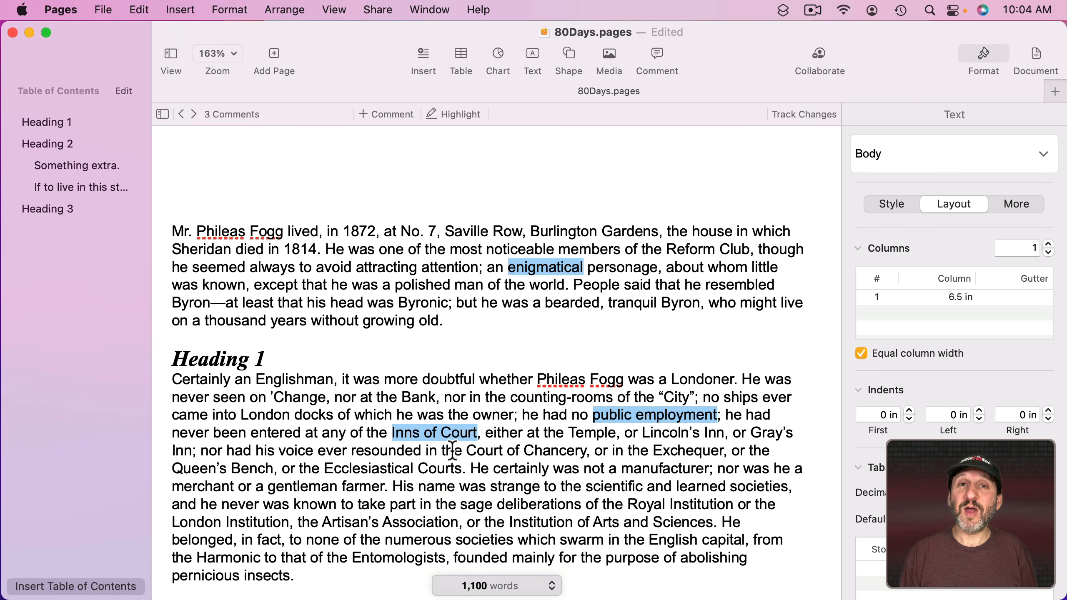
left_click(417, 266)
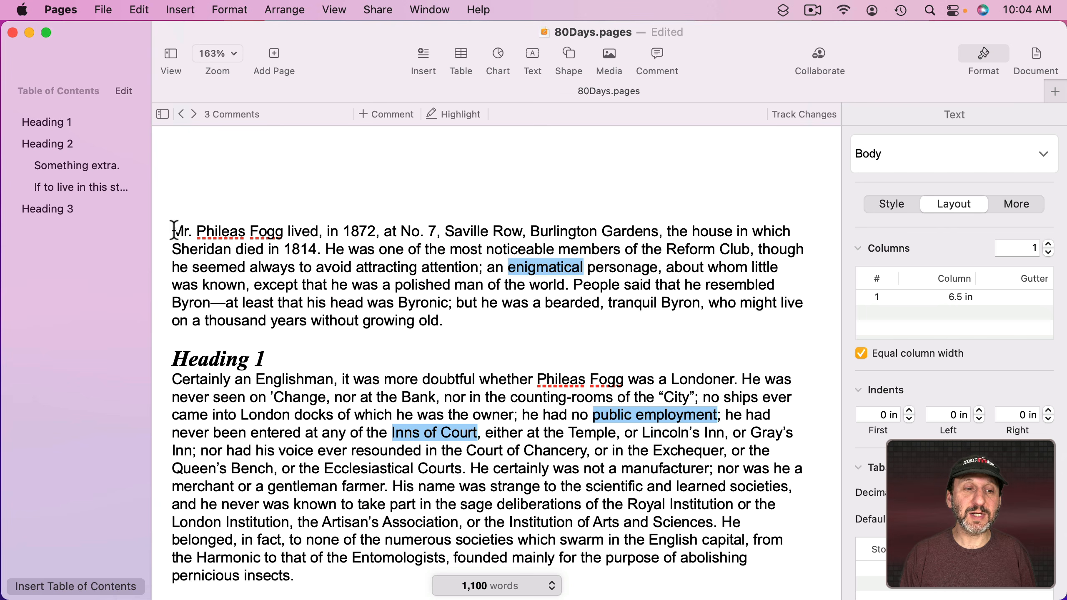
left_click_drag(172, 231, 439, 319)
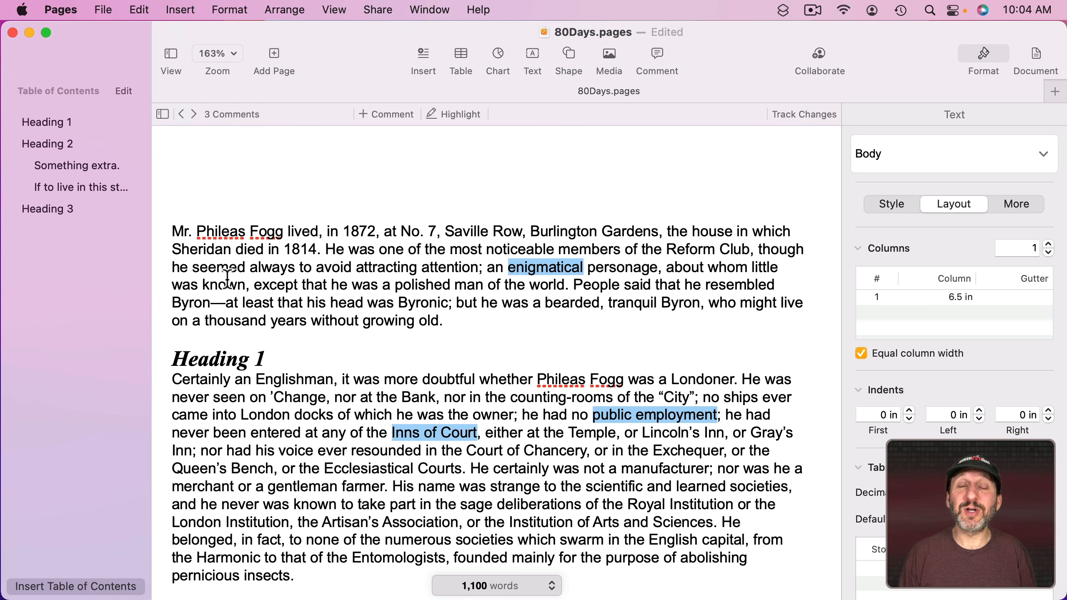
- Hide the Format sidebar and switch the view to Document Only
left_click(988, 52)
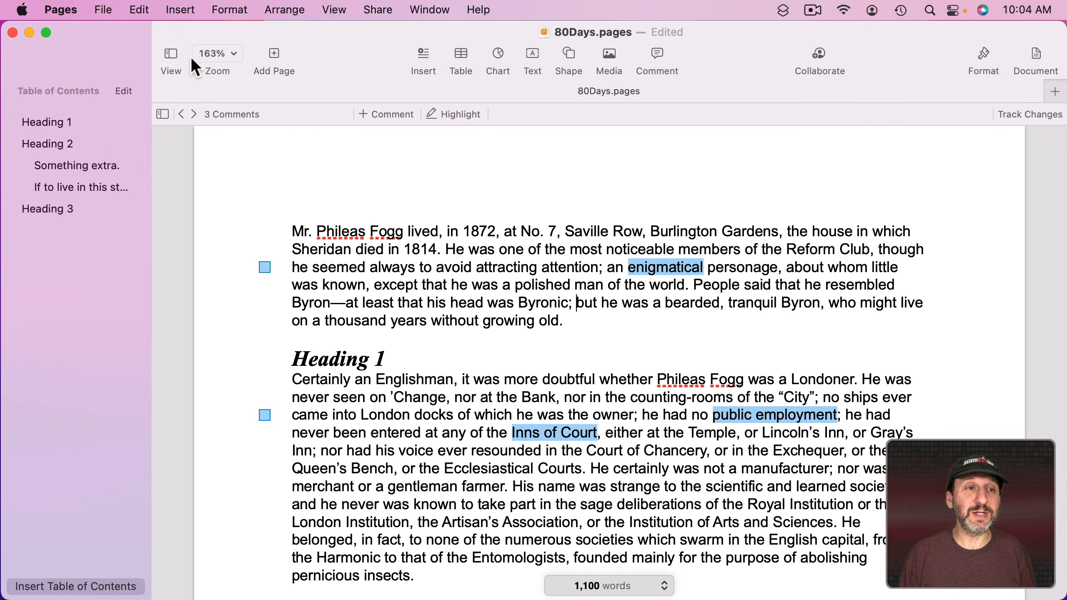
left_click(170, 55)
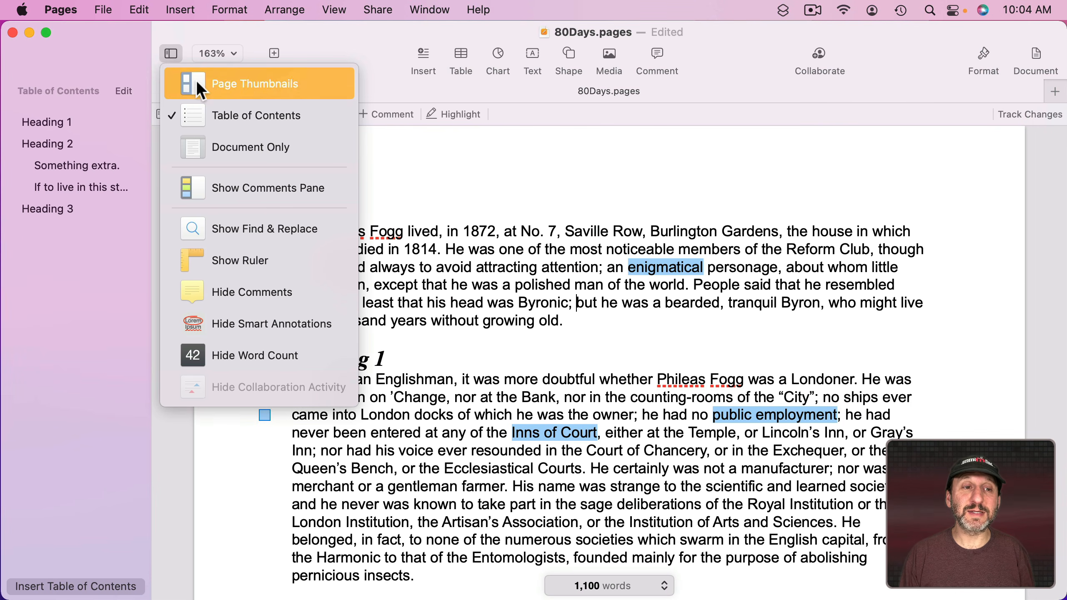
left_click(202, 148)
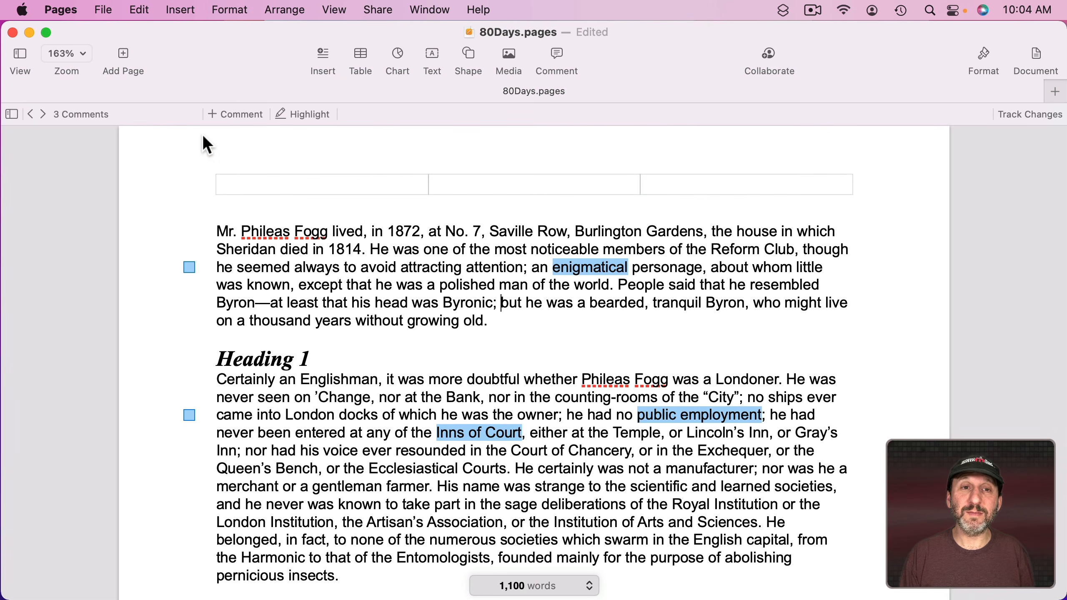
- Hide the toolbar and put the document window in full screen
left_click(335, 9)
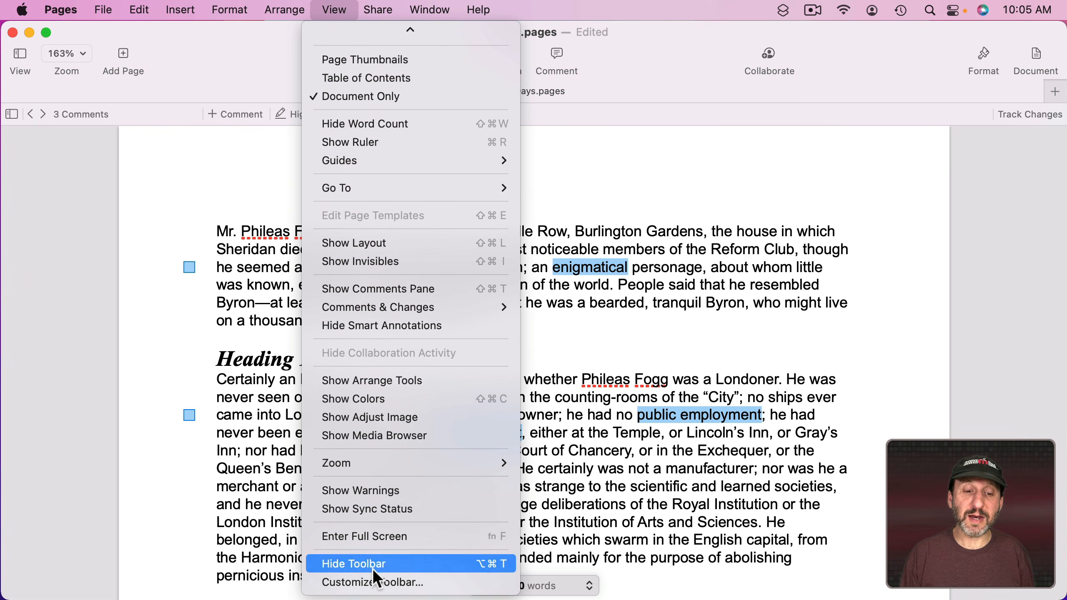
left_click(373, 563)
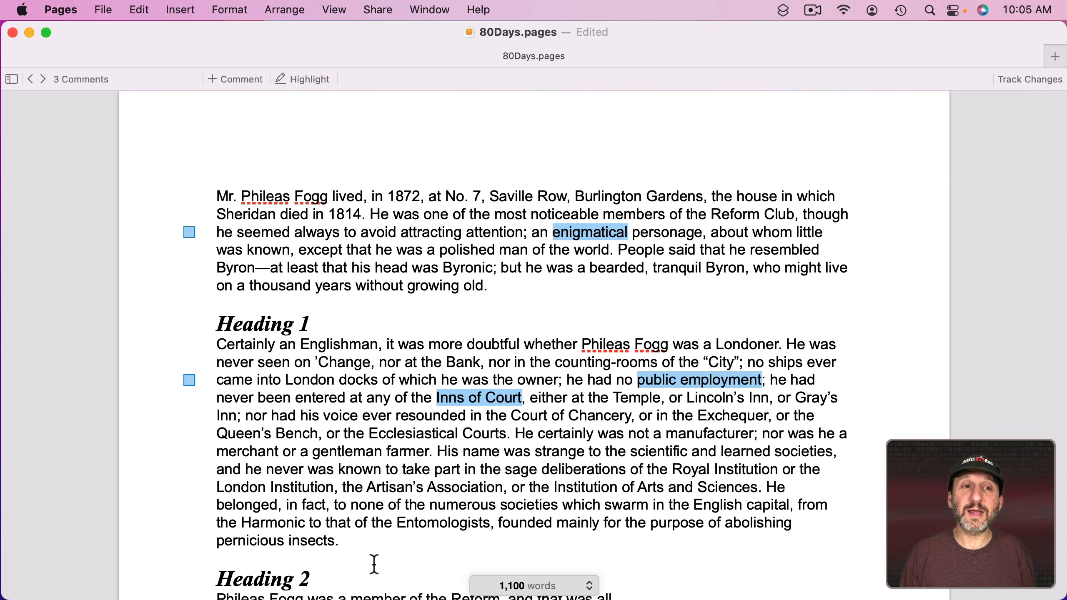
left_click(46, 33)
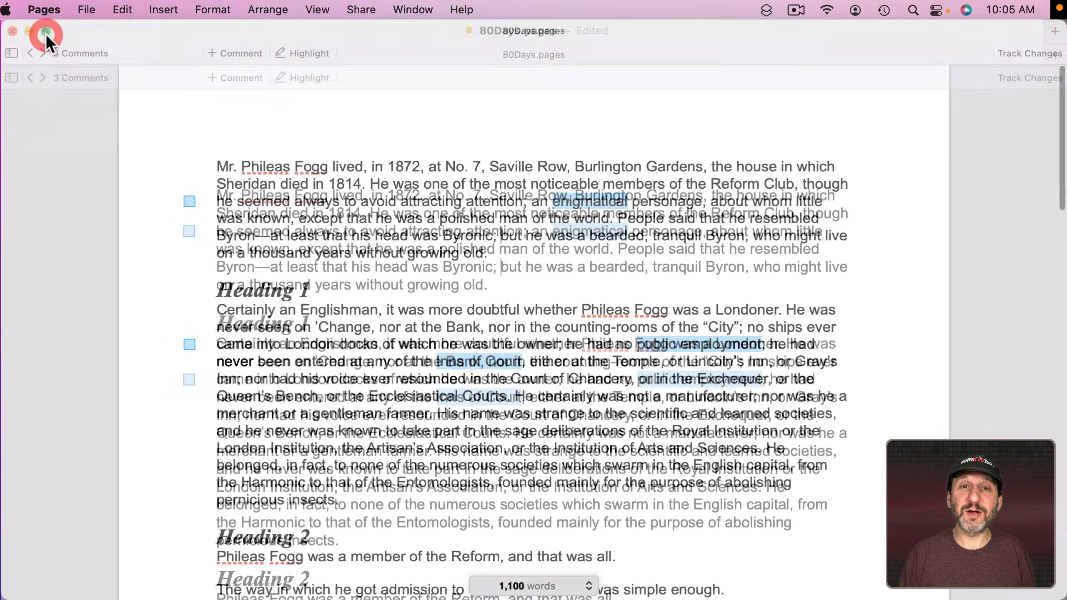
mouse_move(93, 9)
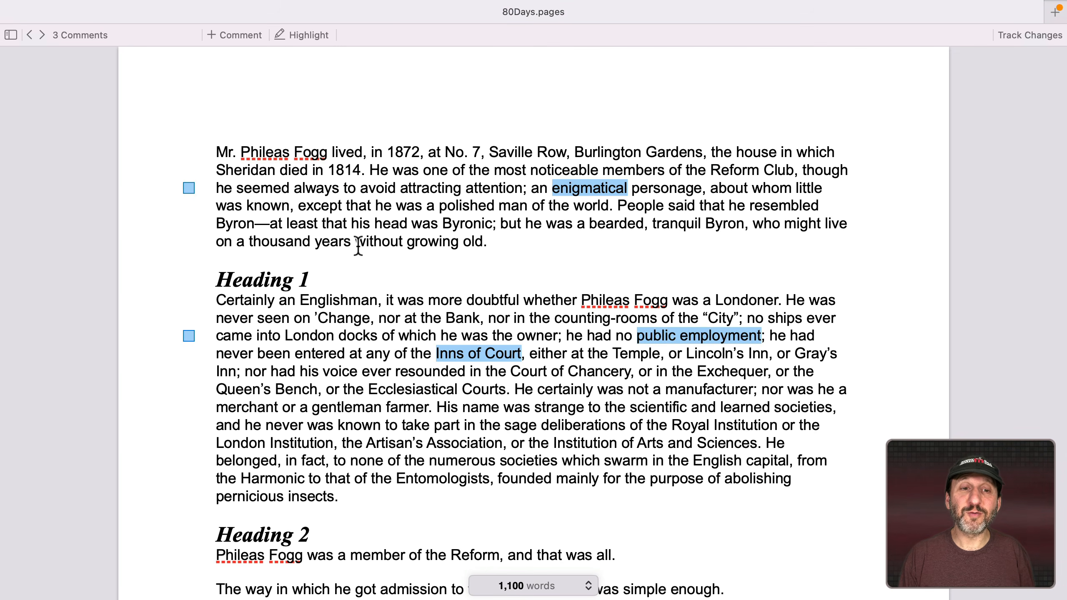
scroll(357, 246, "up", 5)
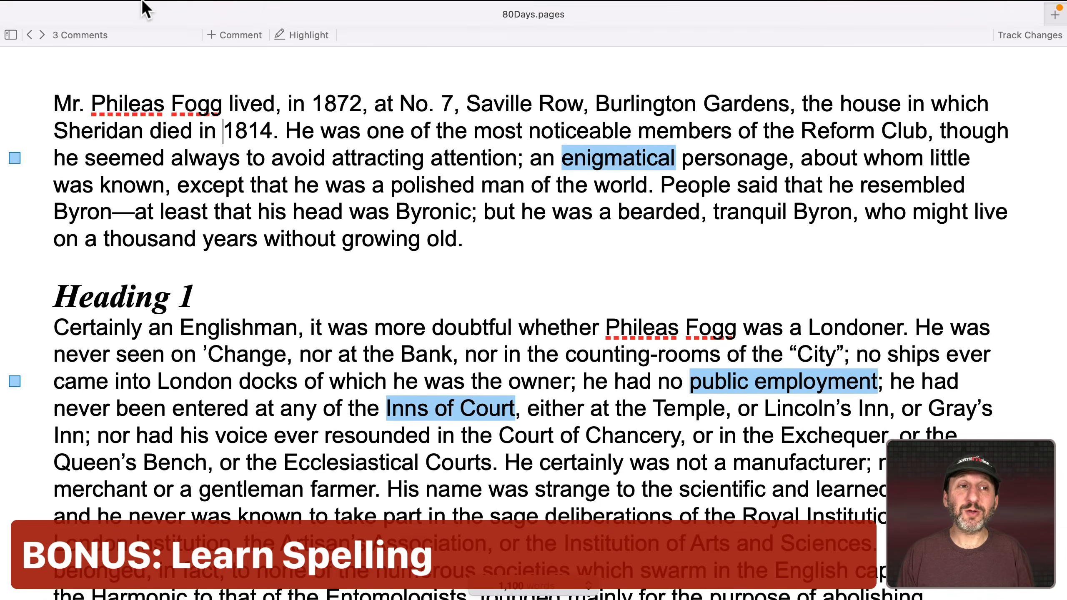
- View the Spelling and Grammar options, including Check Spelling While Typing
left_click(138, 9)
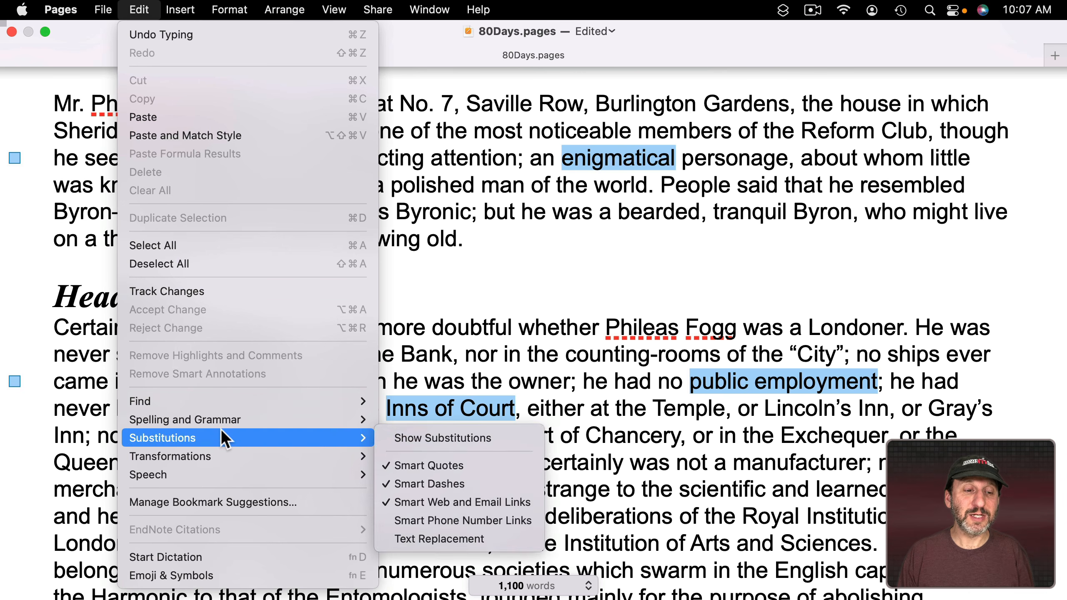
mouse_move(227, 417)
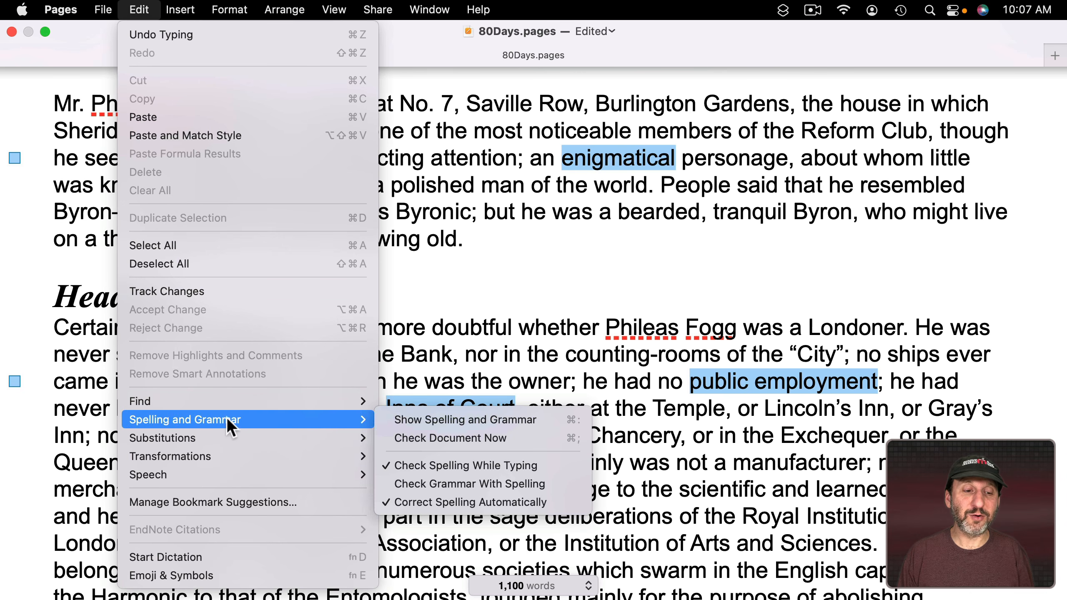
left_click(438, 464)
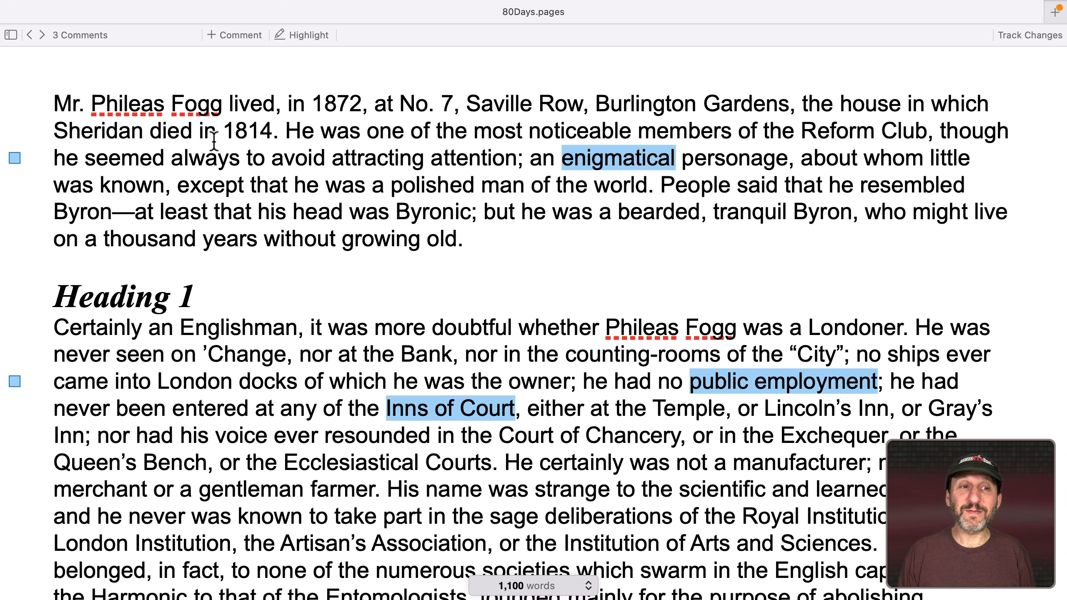
- Make the spelling checker learn the flagged words "Phileas" and "Fogg" in the first paragraph, and check the text below
right_click(118, 105)
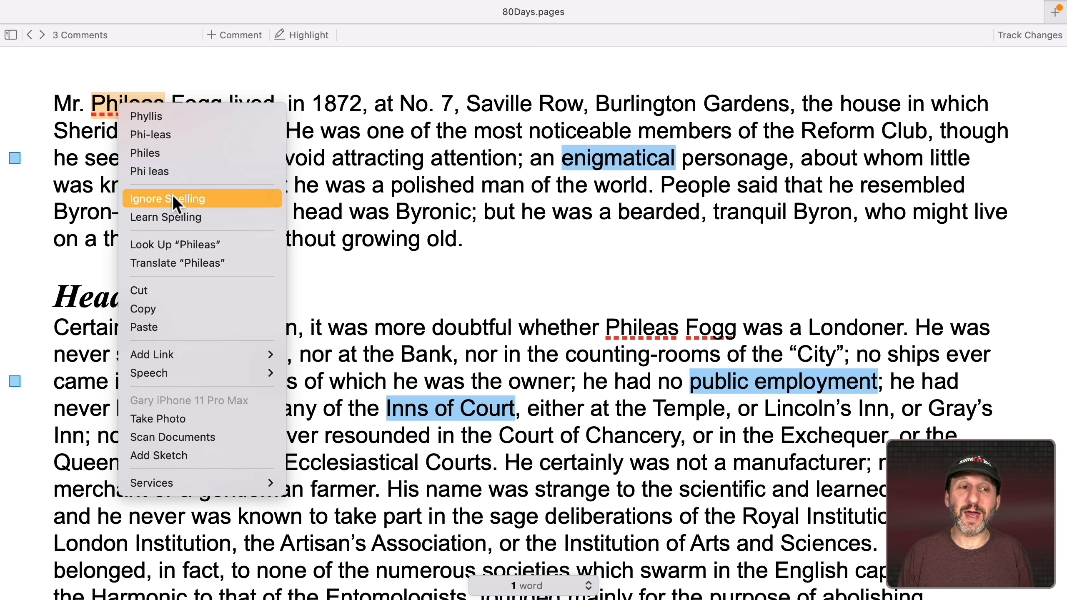
left_click(171, 216)
right_click(193, 105)
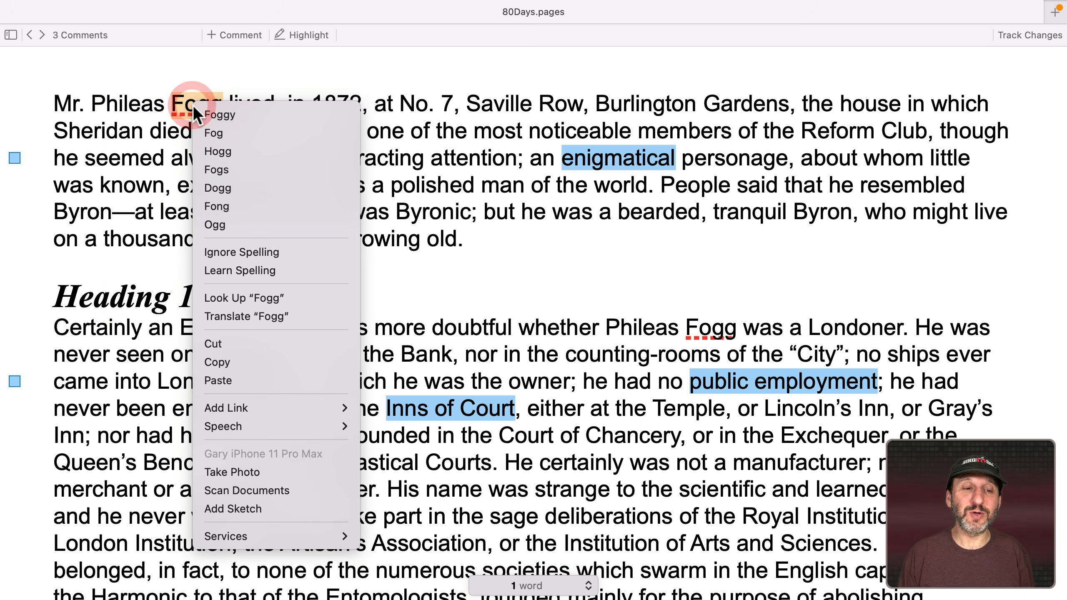
left_click(254, 269)
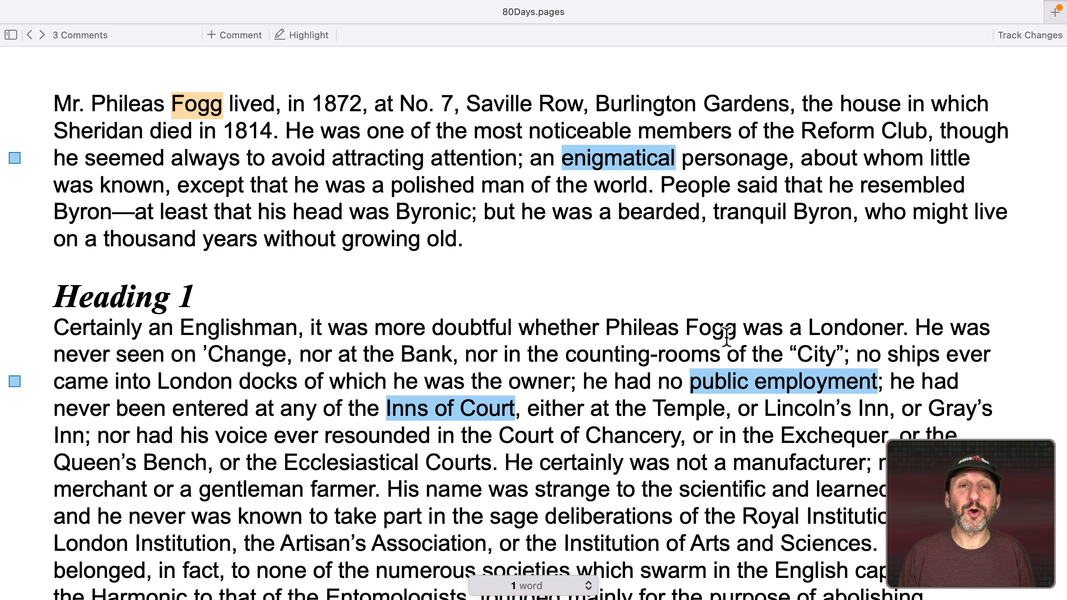
scroll(624, 380, "down", 5)
scroll(623, 380, "up", 4)
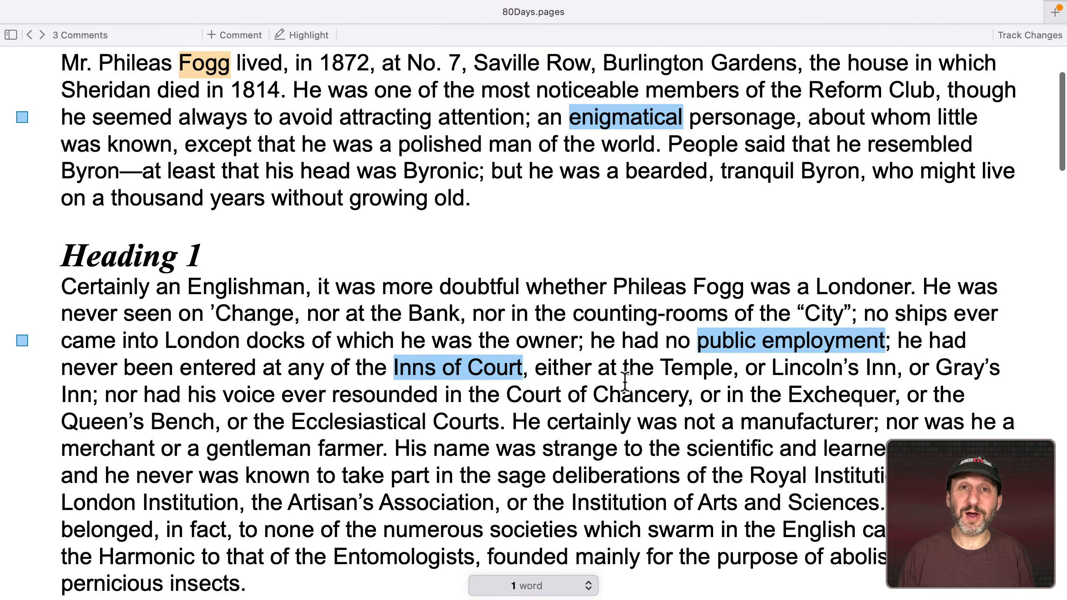
scroll(624, 381, "up", 2)
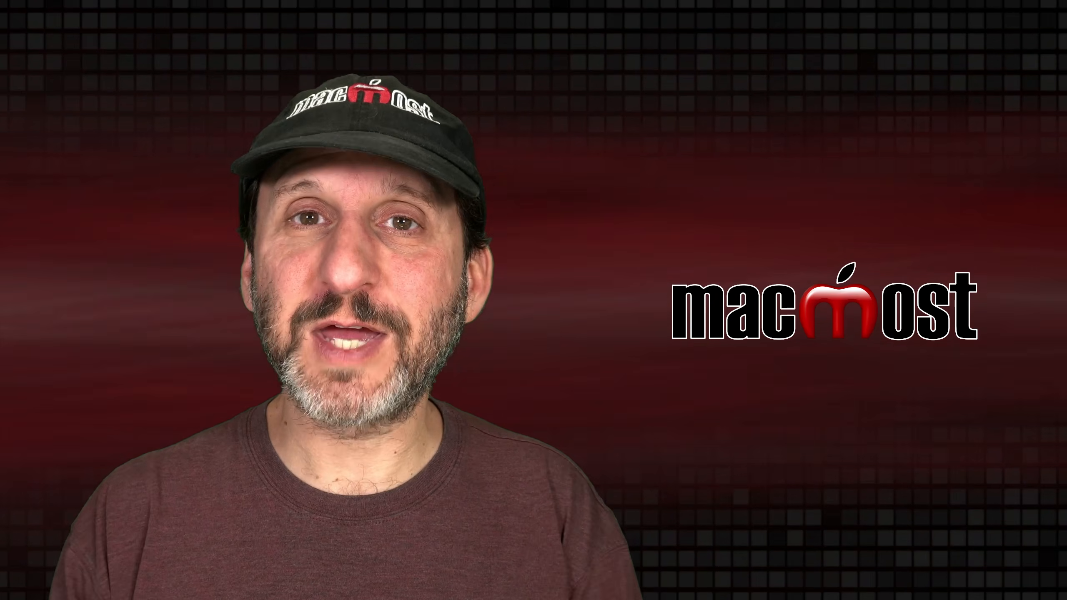